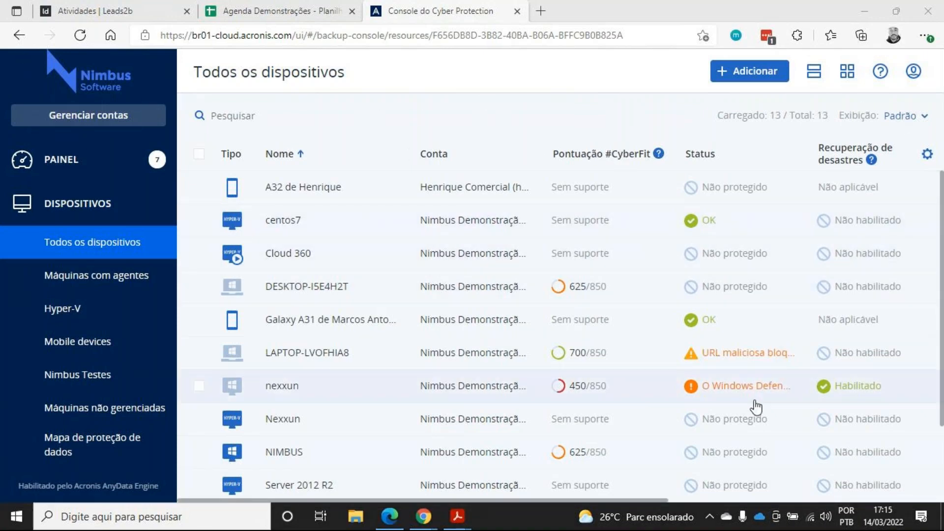
left_click(710, 517)
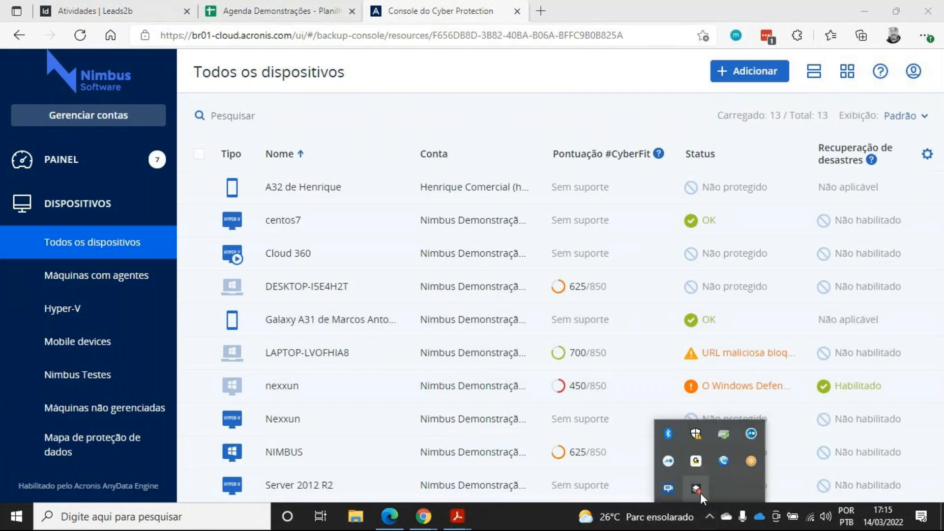
left_click(480, 112)
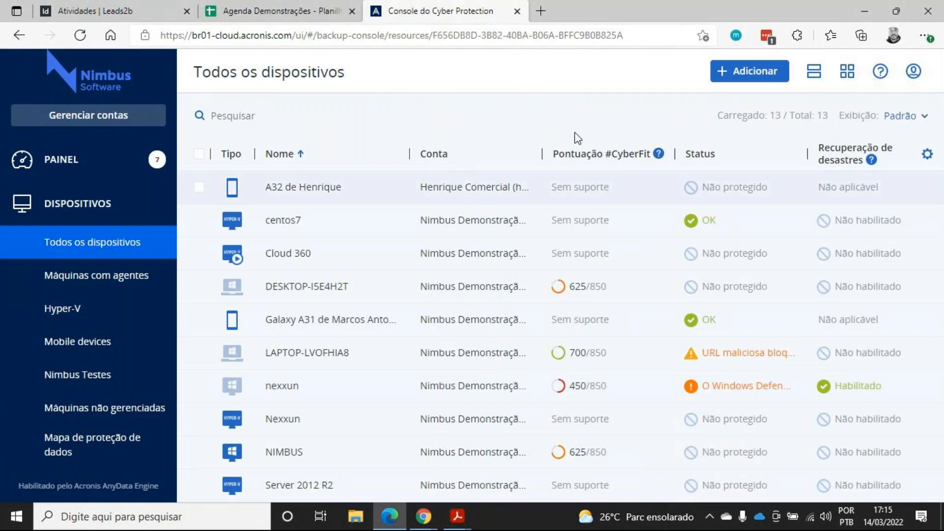
Open the Add devices panel and browse through the available device types
left_click(770, 82)
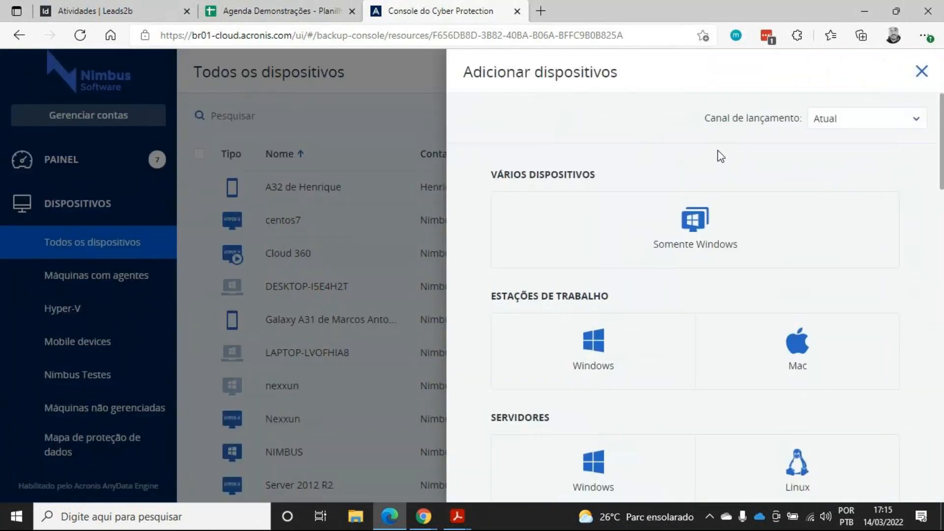
scroll(660, 173, "down", 3)
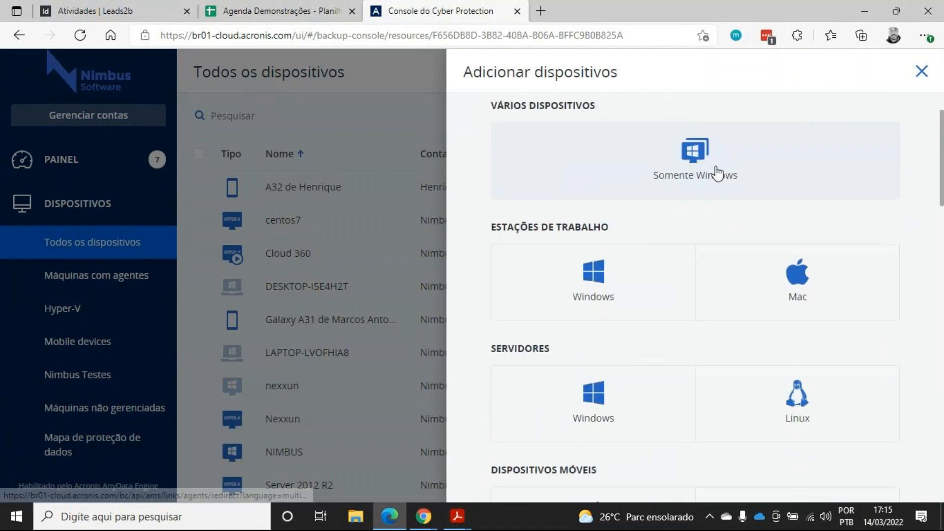
scroll(713, 179, "up", 3)
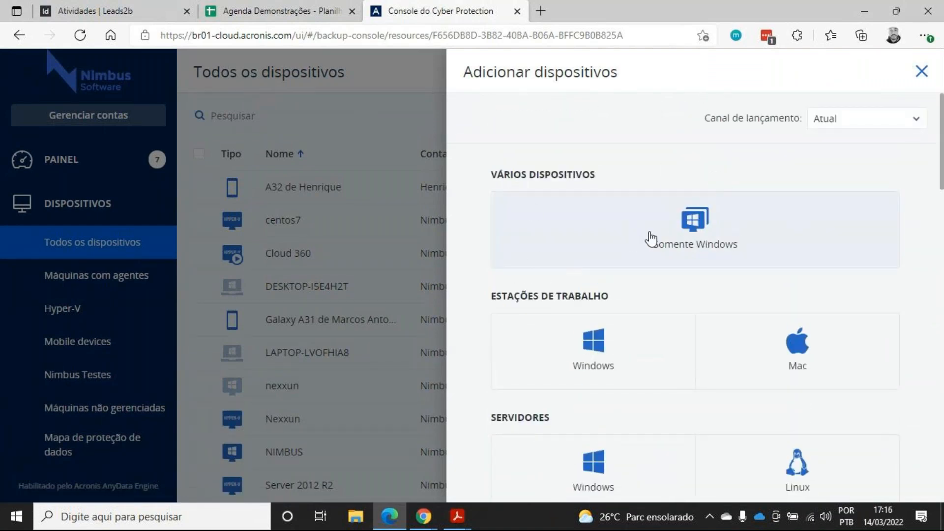
scroll(649, 243, "down", 3)
scroll(630, 245, "down", 2)
scroll(624, 257, "up", 2)
scroll(621, 260, "down", 2)
scroll(669, 236, "down", 9)
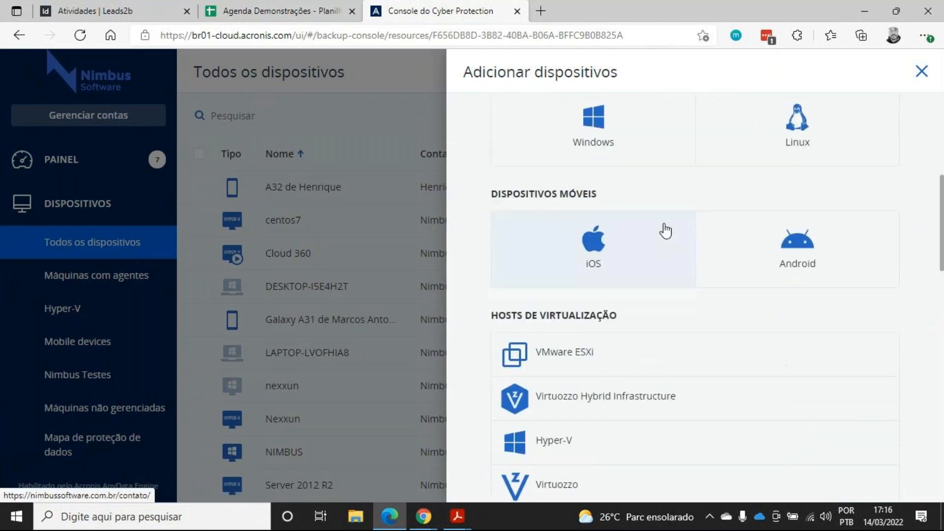
scroll(580, 197, "down", 2)
scroll(579, 238, "up", 6)
scroll(582, 245, "down", 3)
scroll(589, 254, "down", 12)
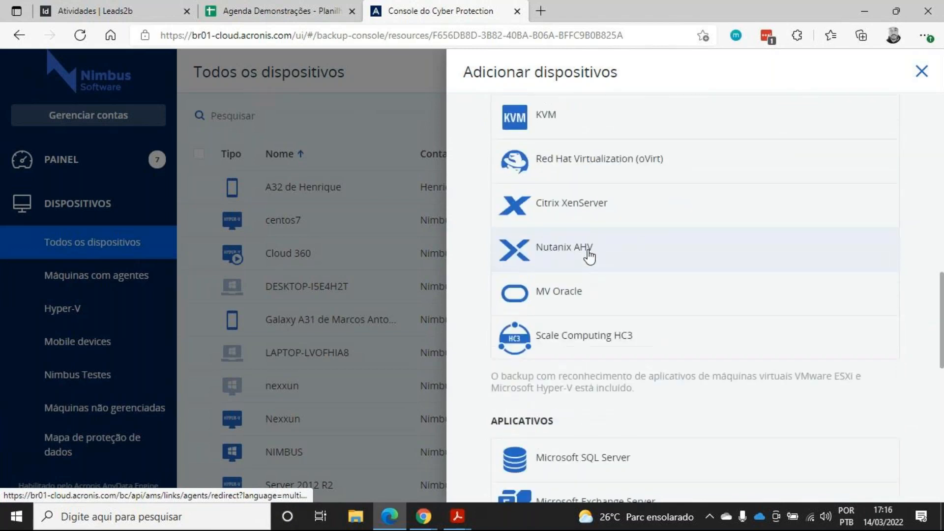
scroll(592, 258, "up", 11)
scroll(597, 260, "up", 9)
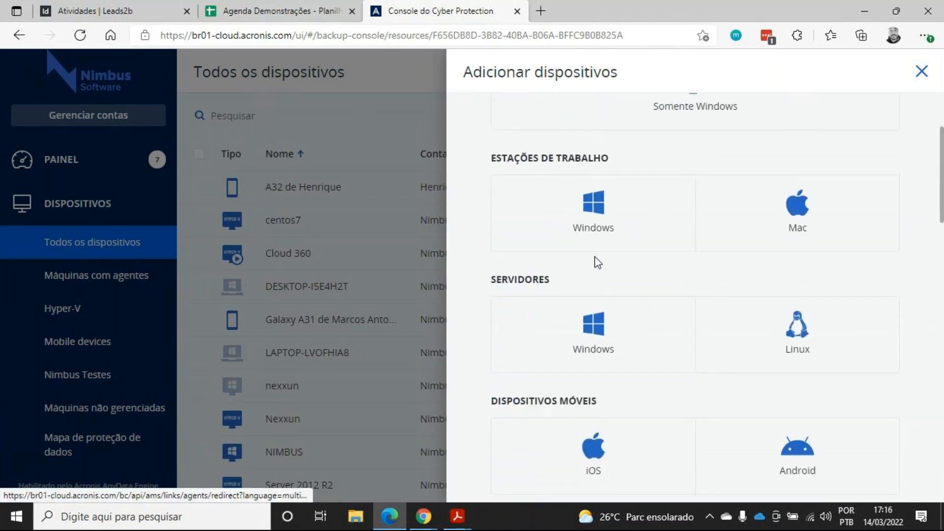
scroll(597, 266, "down", 14)
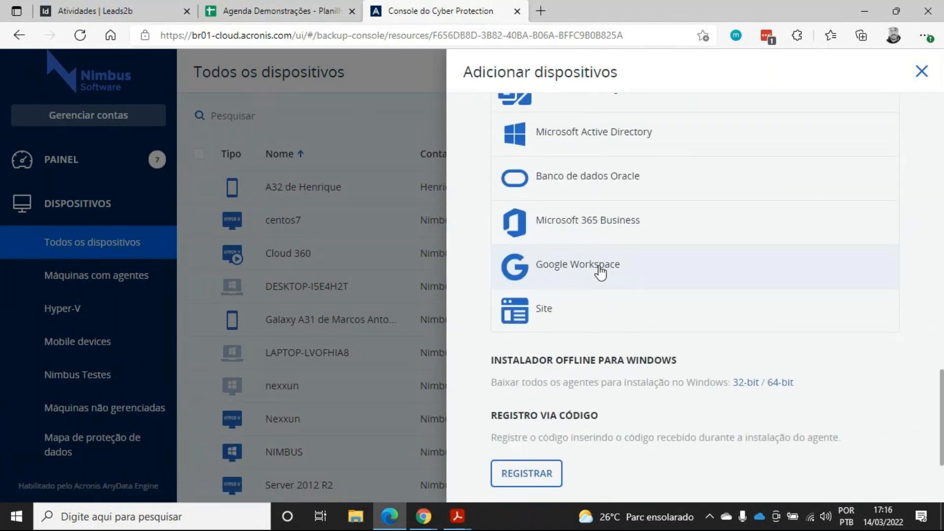
scroll(652, 286, "up", 1)
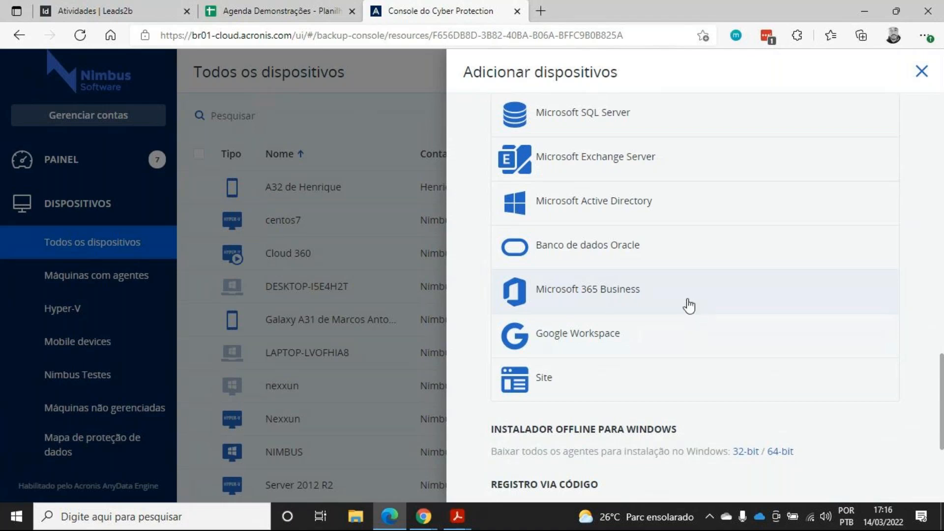
scroll(686, 307, "up", 1)
scroll(706, 364, "up", 4)
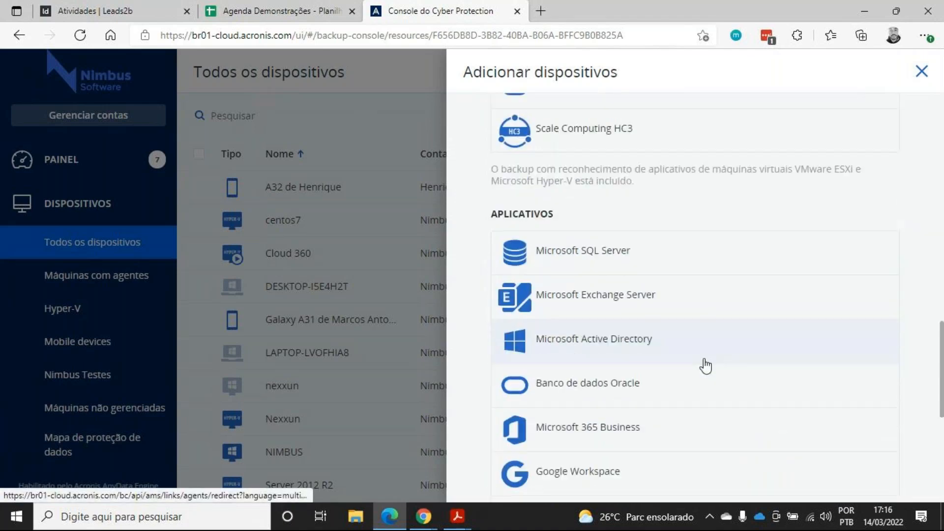
scroll(704, 384, "up", 5)
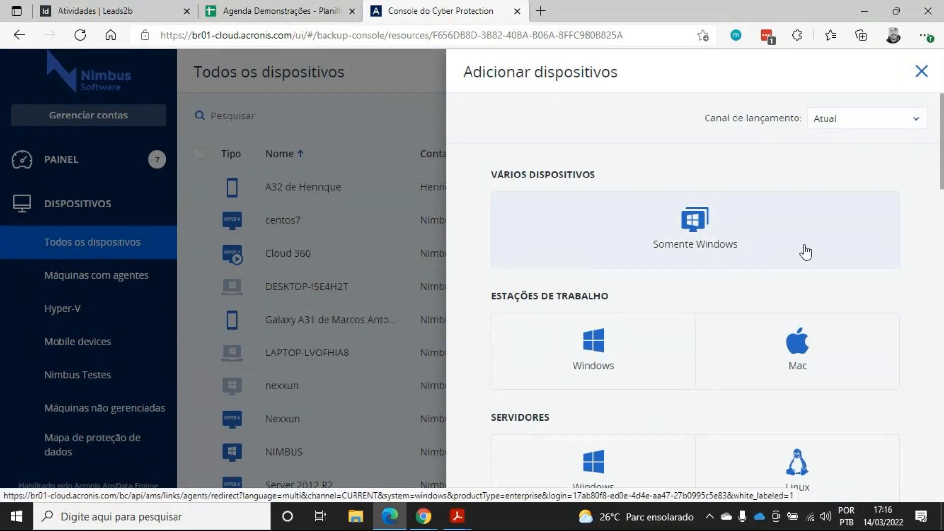
left_click(850, 245)
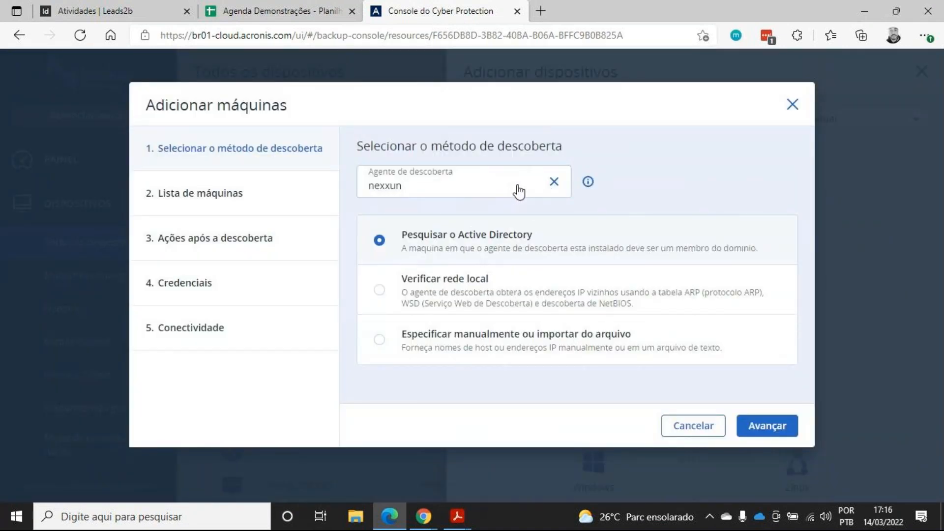
left_click(379, 290)
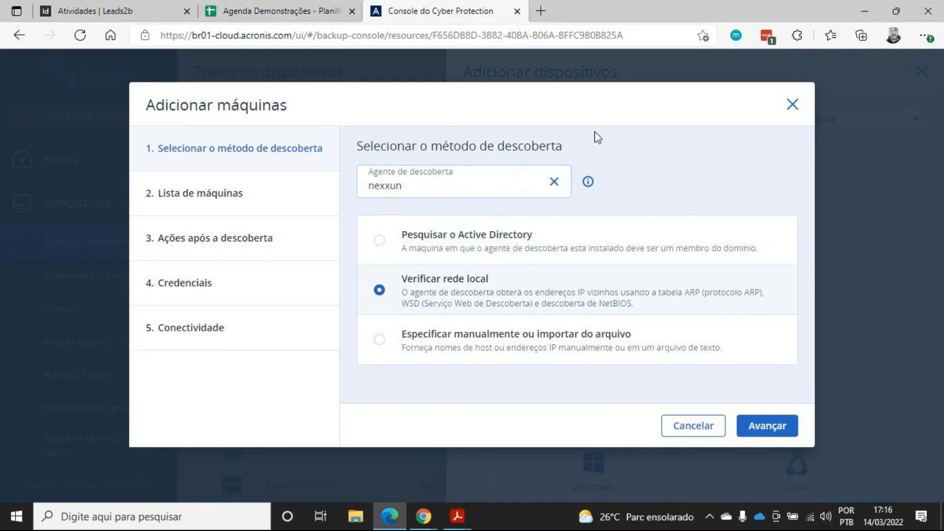
left_click(792, 105)
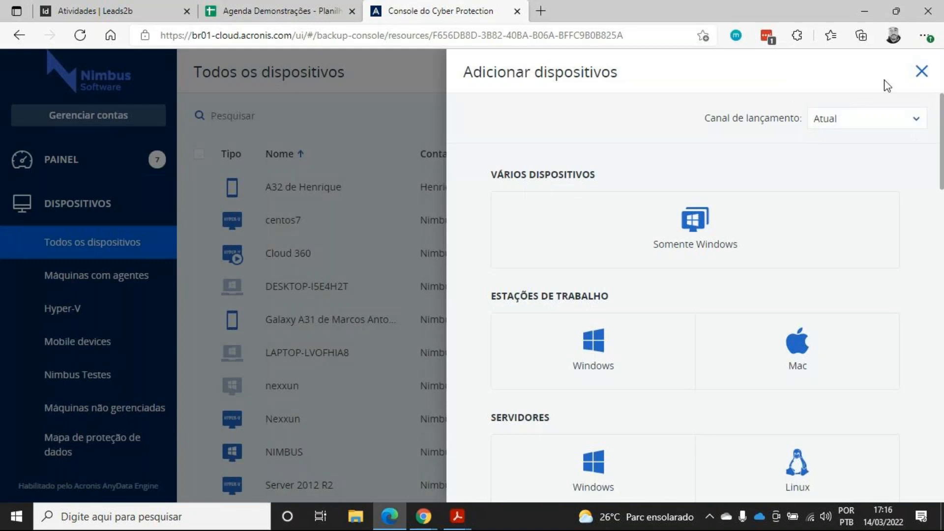
left_click(922, 71)
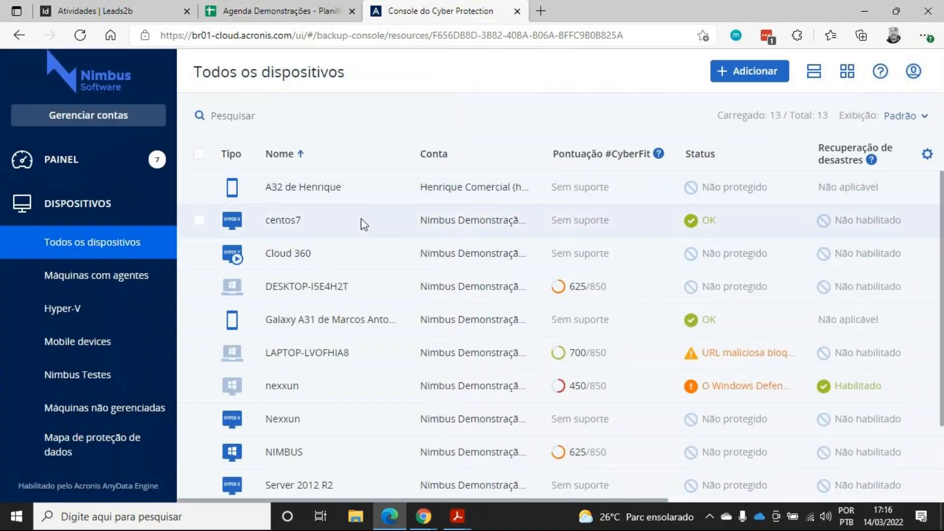
Go to the Protection plans page and start creating a new protection plan
scroll(359, 224, "down", 2)
scroll(255, 181, "down", 1)
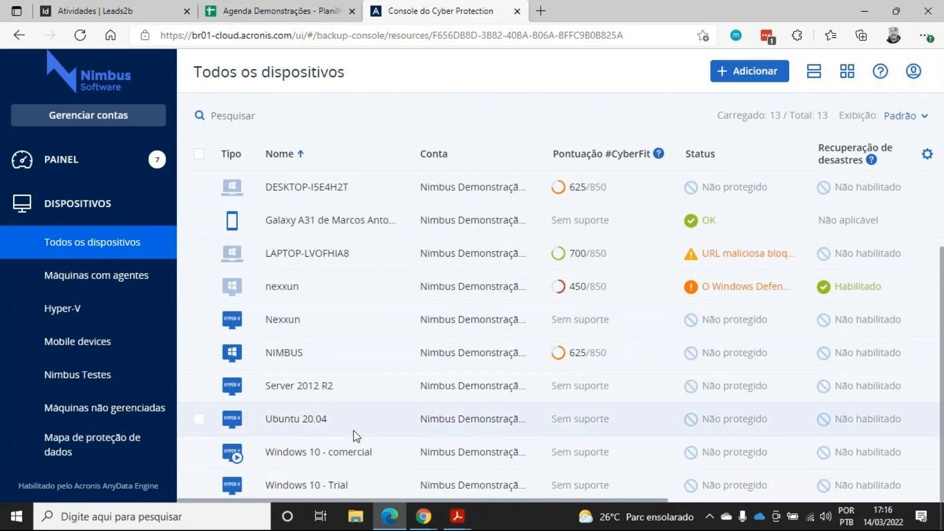
scroll(354, 435, "up", 3)
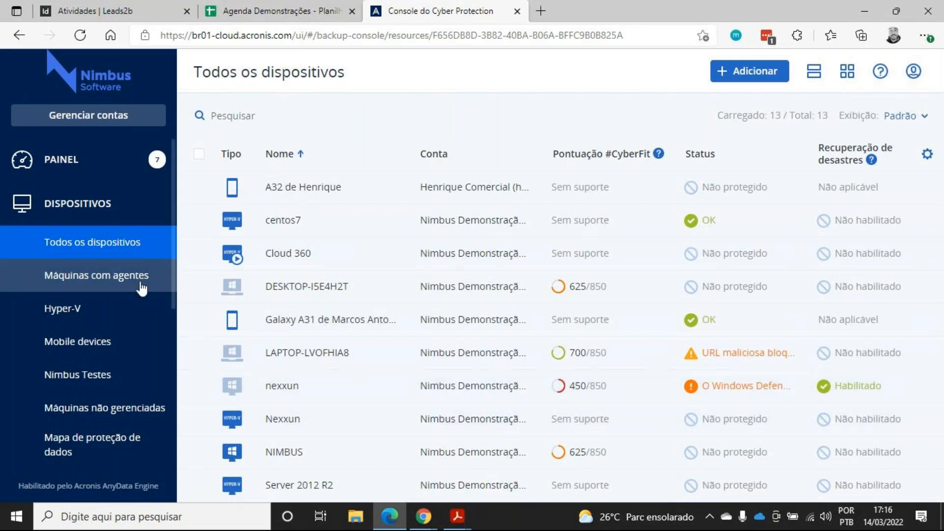
scroll(98, 297, "down", 4)
scroll(98, 342, "down", 4)
left_click(81, 164)
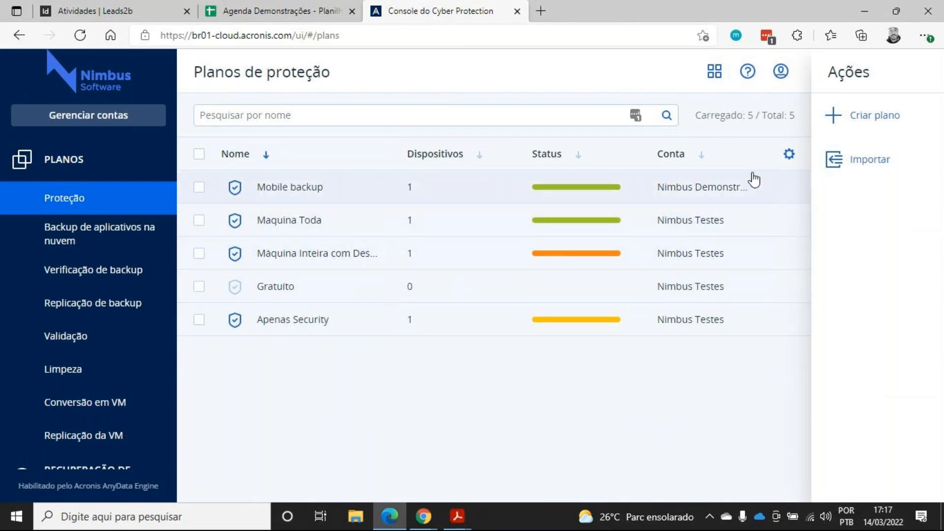
left_click(884, 126)
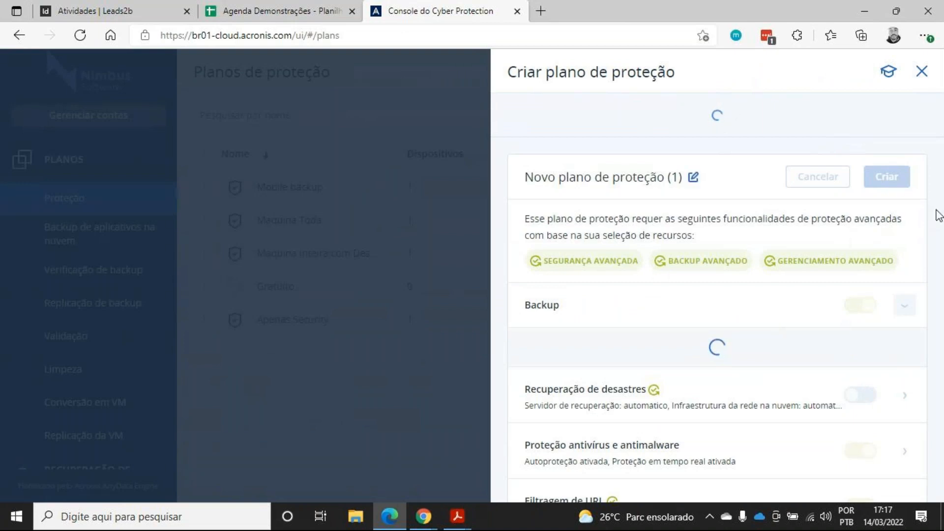
Rename the new protection plan to Backup do Servidor de Arquivos
left_click(694, 177)
left_click_drag(493, 164, 315, 165)
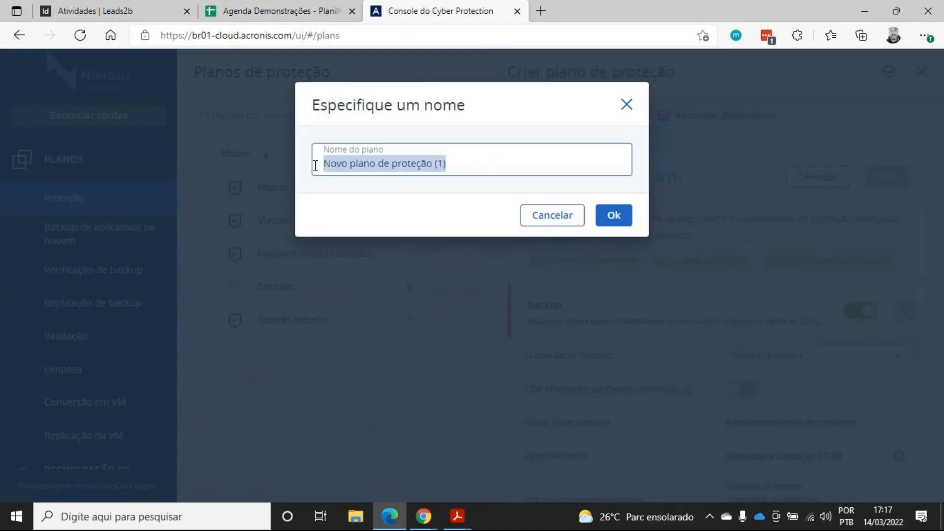
type("Backup do Servidor de Arquivos")
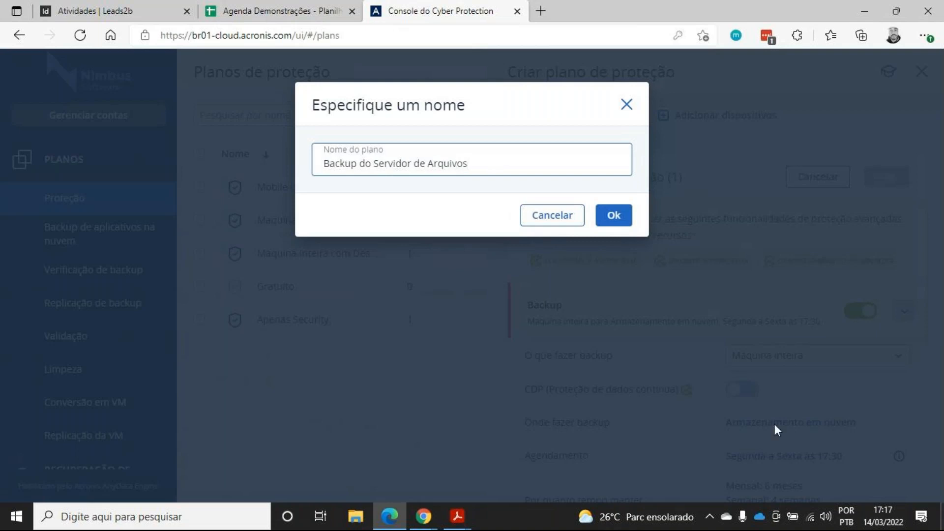
left_click(613, 219)
Review the backup, encryption and other modules of the new plan
scroll(692, 205, "down", 3)
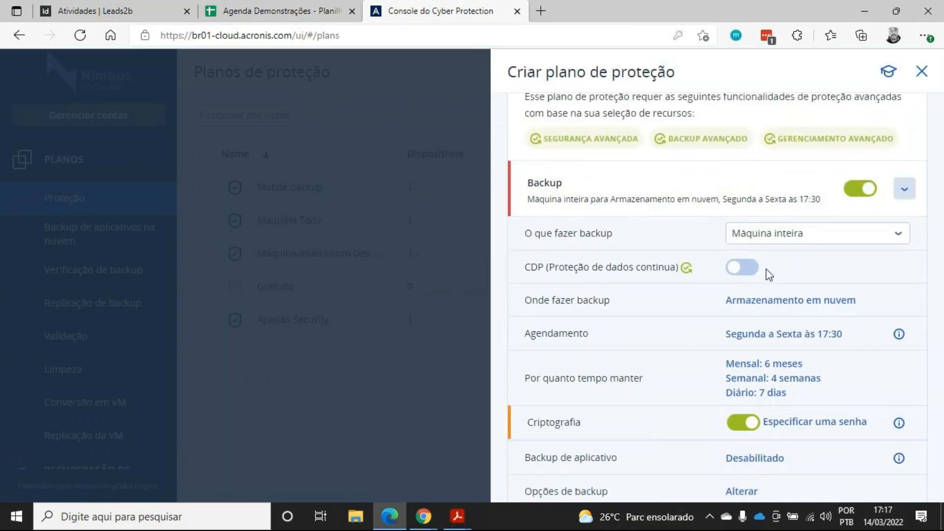
scroll(742, 212, "up", 1)
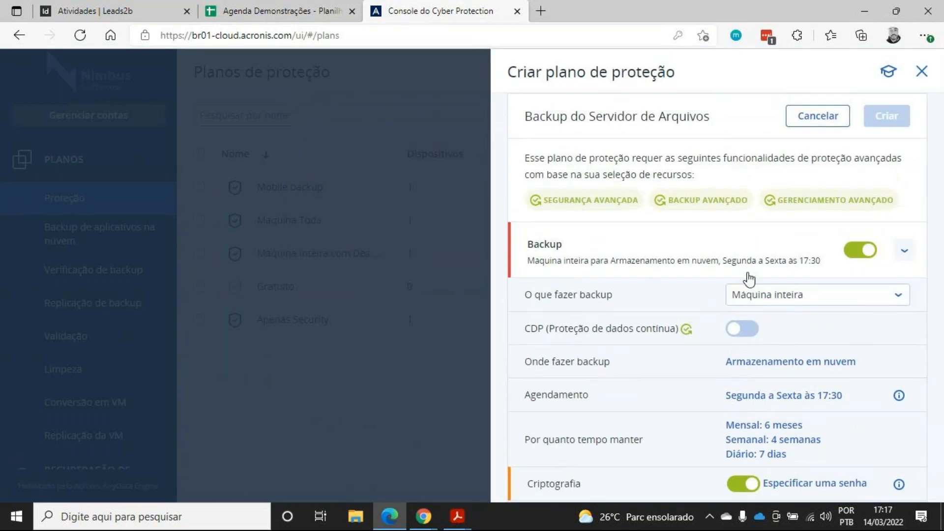
scroll(780, 316, "down", 2)
scroll(778, 295, "down", 2)
scroll(762, 338, "up", 4)
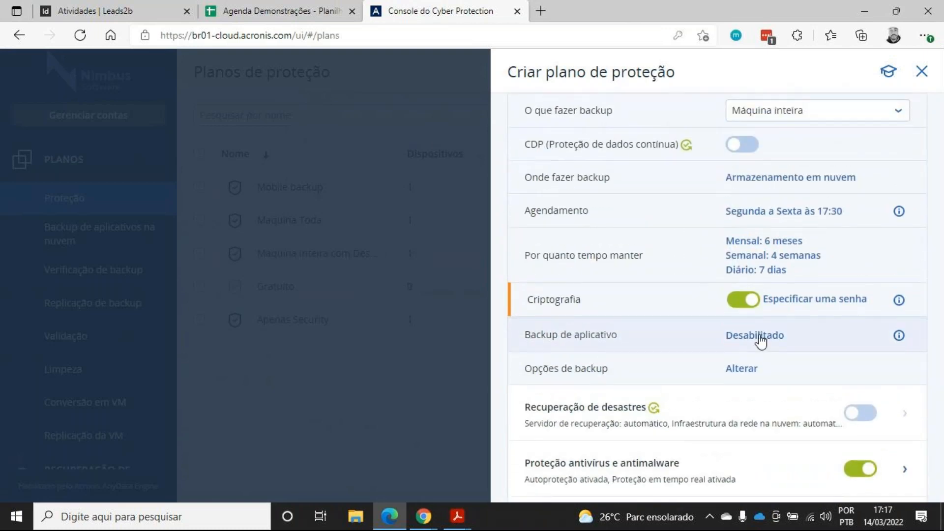
scroll(765, 339, "up", 2)
scroll(601, 290, "down", 3)
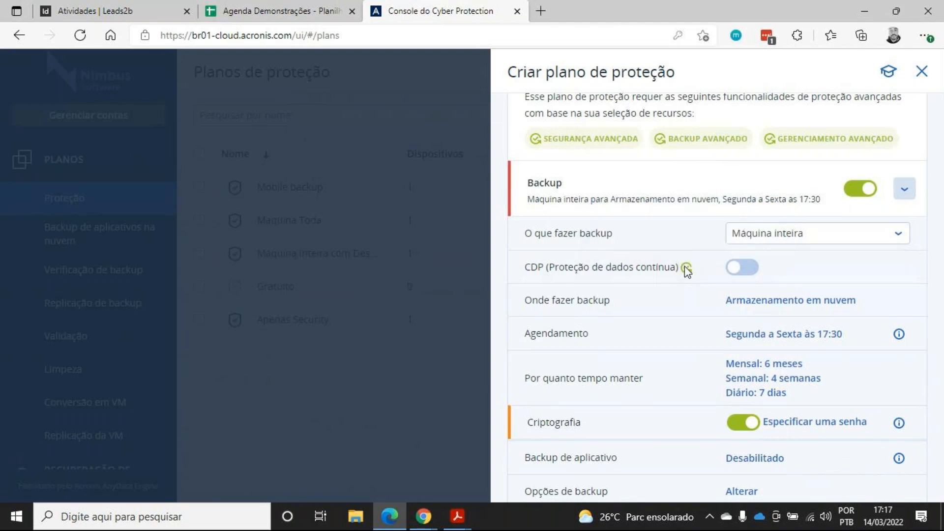
mouse_move(689, 268)
scroll(615, 207, "down", 1)
scroll(663, 256, "up", 1)
Examine the backup source options and the CDP (continuous data protection) setting, keeping Máquina inteira
left_click(787, 242)
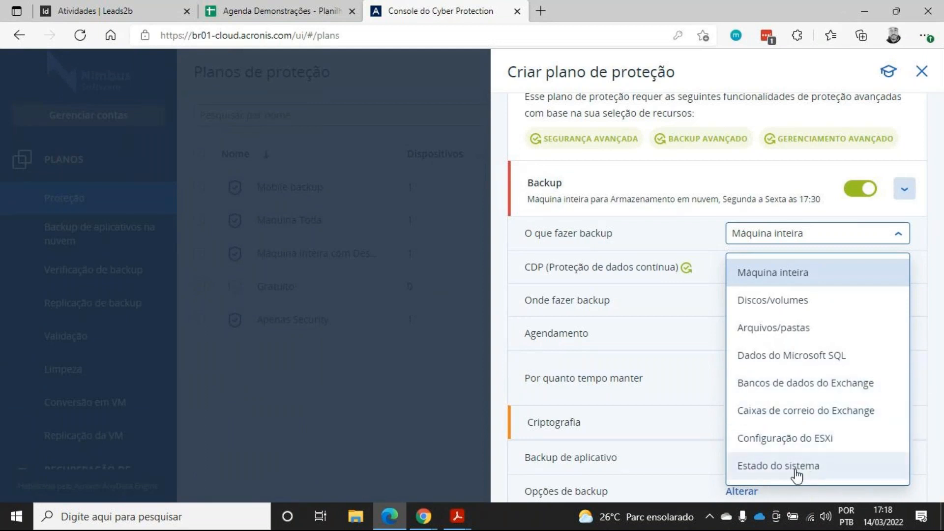
left_click(894, 245)
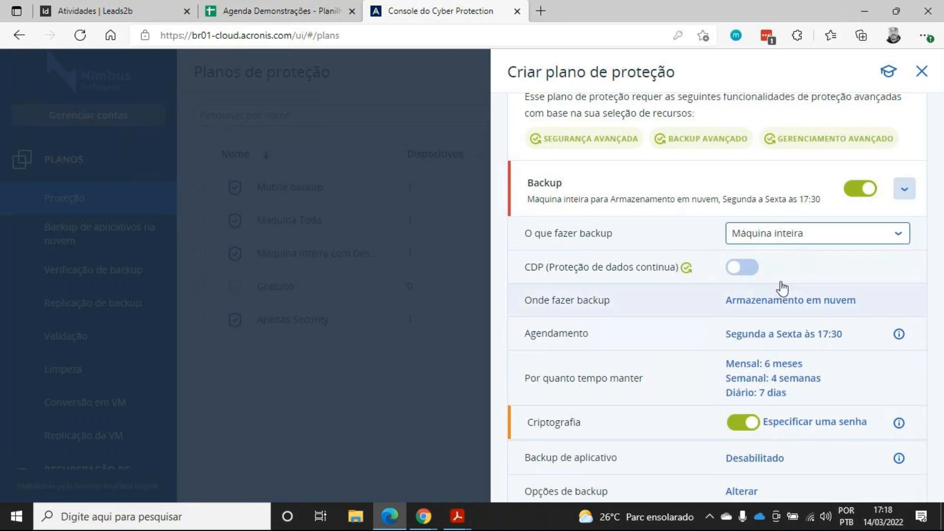
scroll(836, 268, "down", 2)
scroll(811, 286, "up", 2)
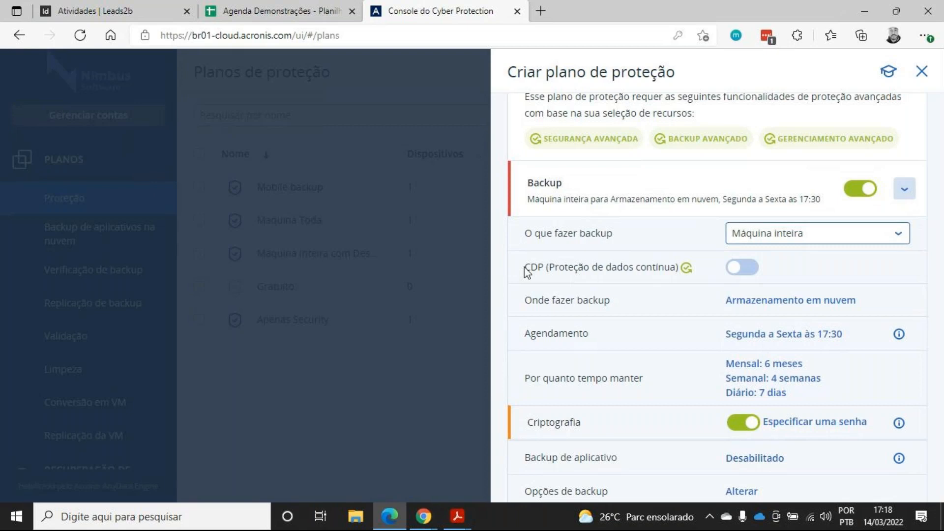
left_click_drag(525, 271, 670, 270)
left_click(670, 271)
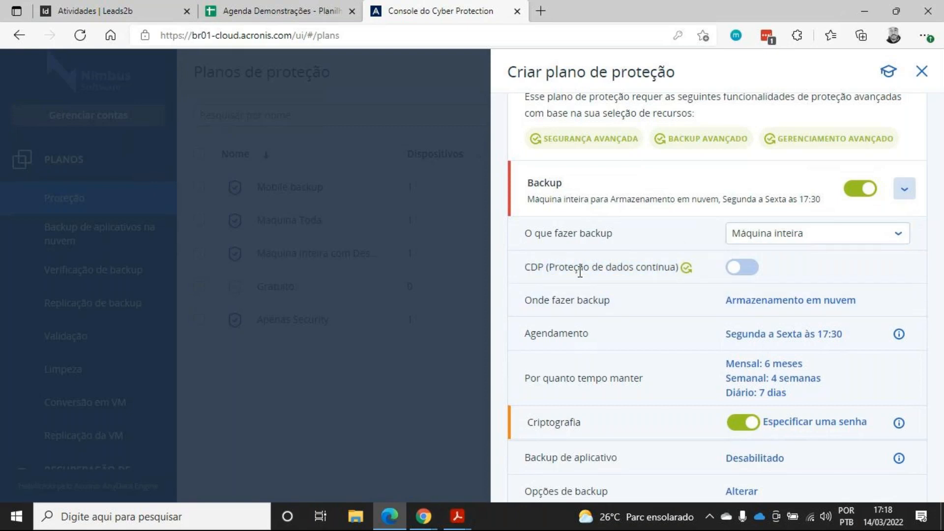
left_click_drag(524, 274, 680, 272)
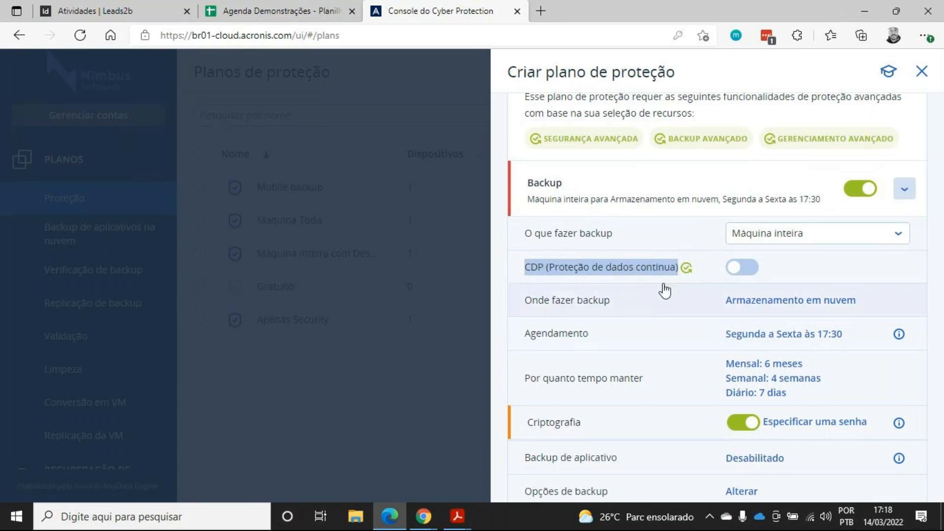
scroll(659, 294, "down", 1)
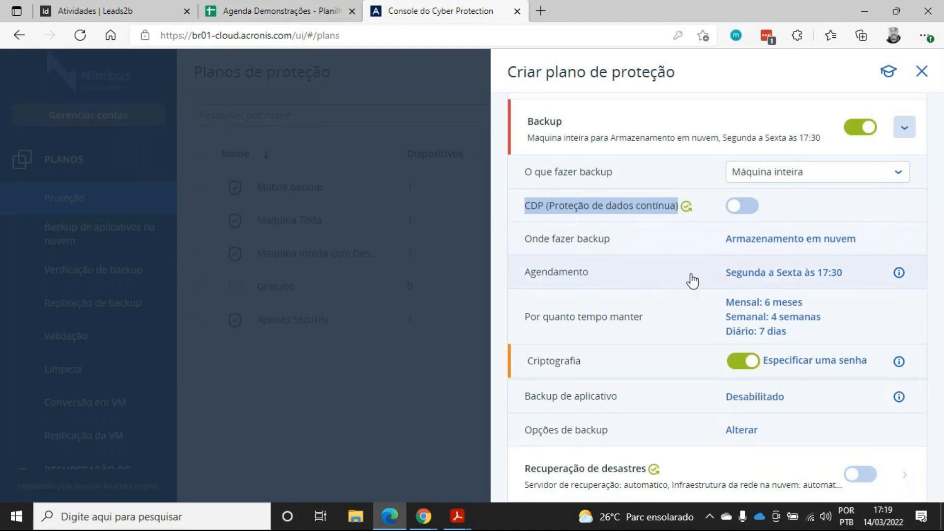
Open the backup schedule settings and examine the weekly schedule options and days
left_click(746, 278)
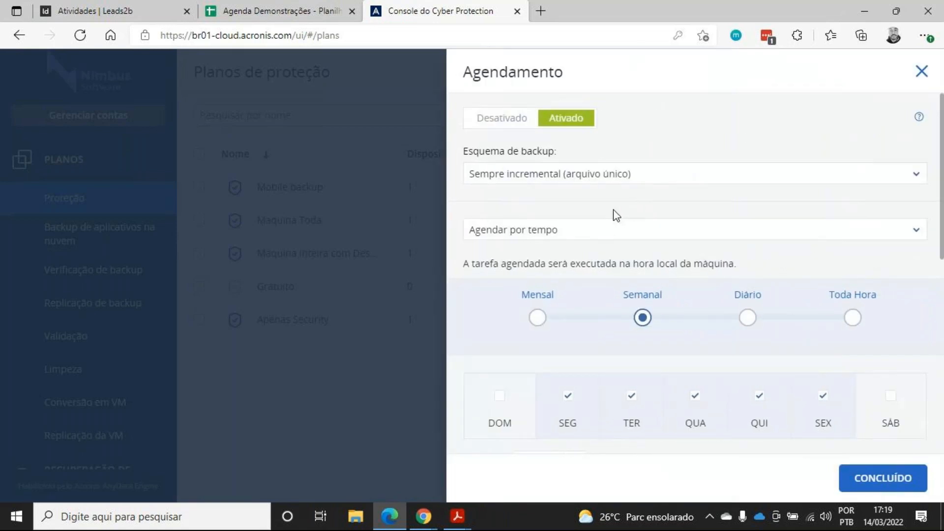
scroll(615, 226, "down", 4)
scroll(615, 246, "up", 4)
scroll(659, 275, "down", 4)
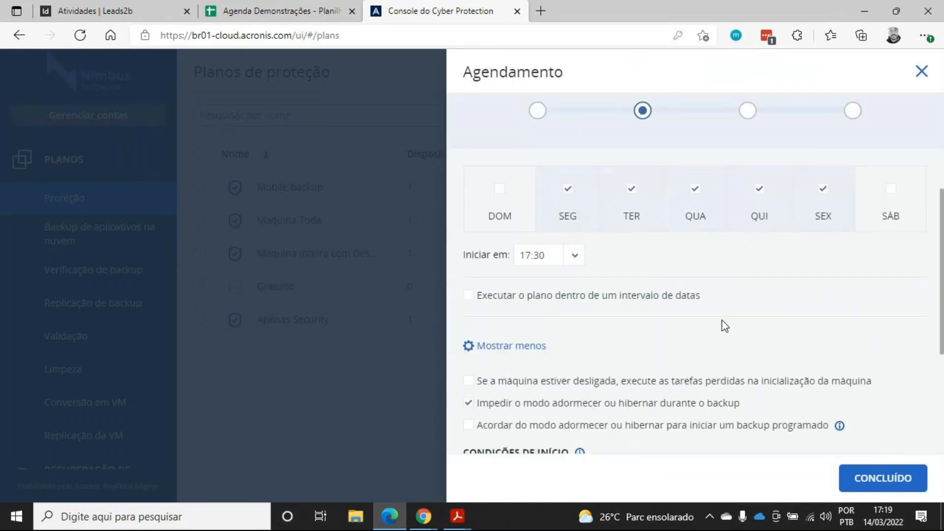
scroll(722, 320, "up", 4)
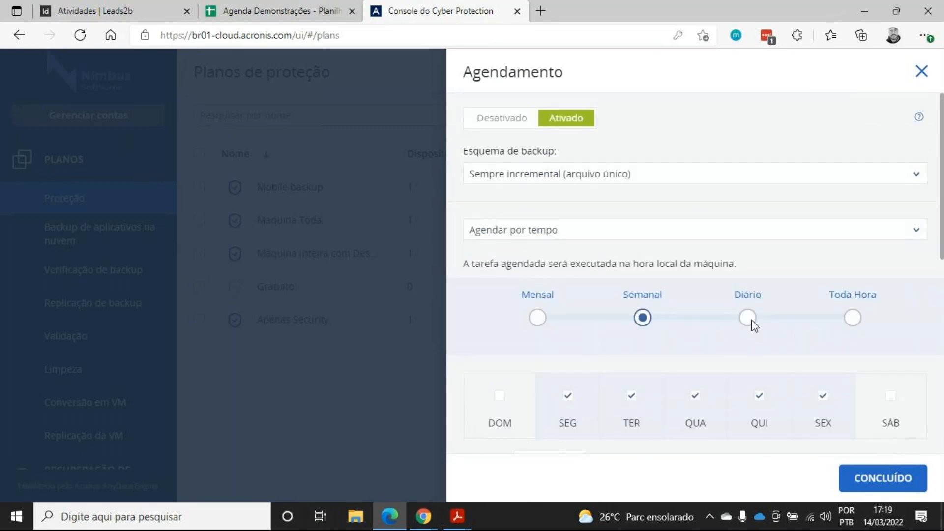
Change the schedule frequency to Toda Hora, trying Diário first
left_click(748, 318)
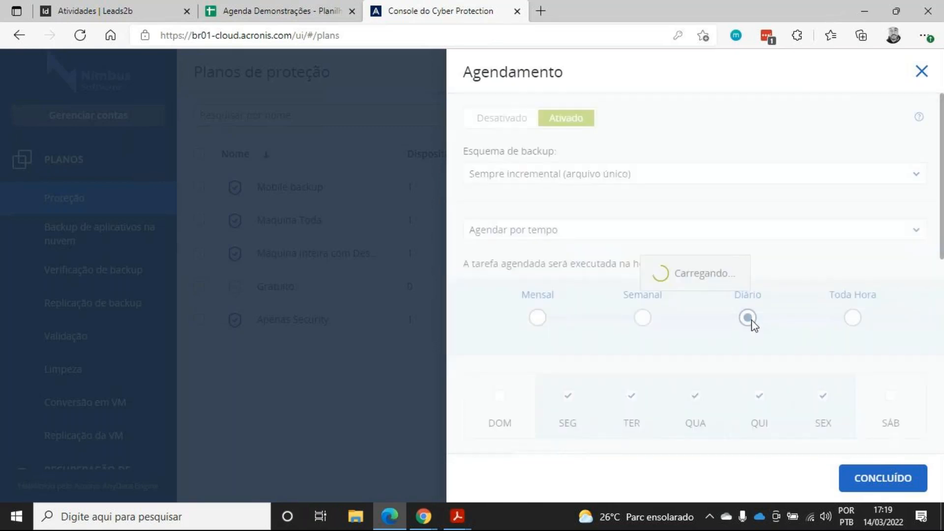
scroll(752, 322, "down", 2)
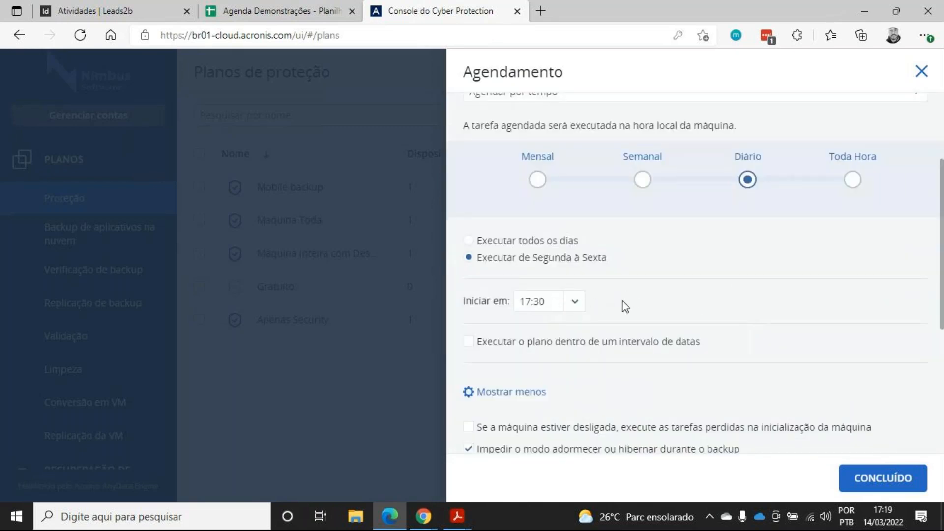
scroll(739, 329, "up", 2)
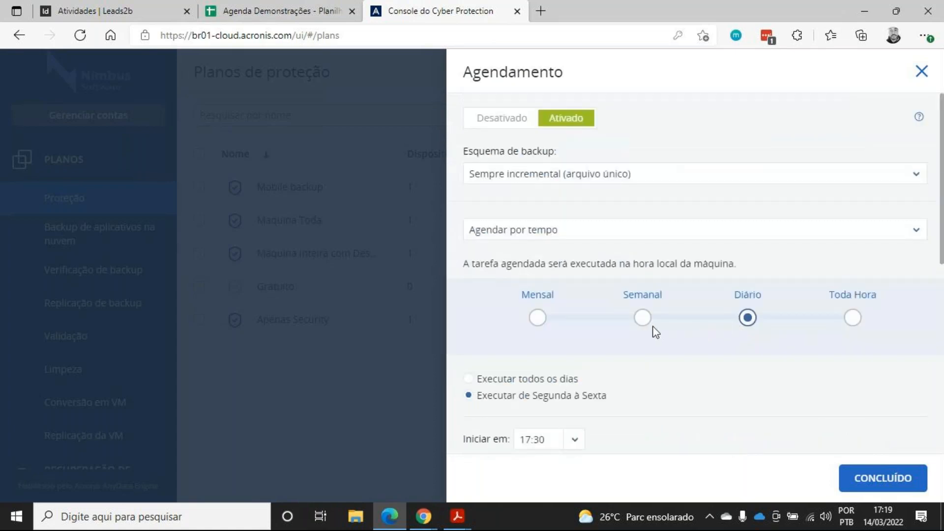
left_click(854, 318)
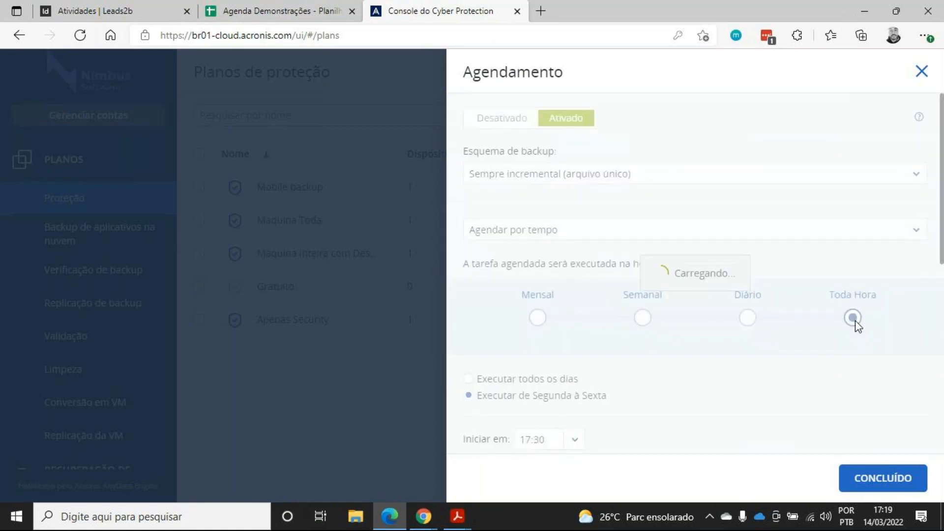
scroll(723, 321, "down", 3)
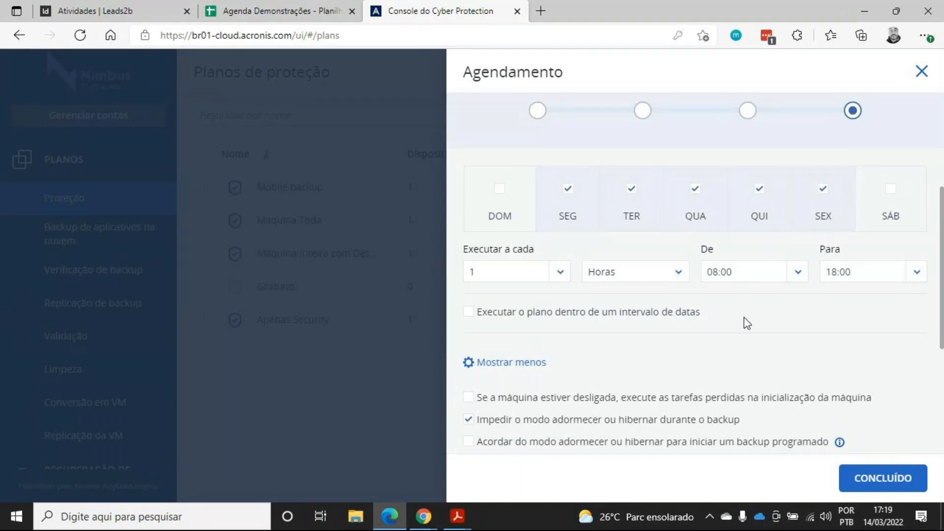
scroll(703, 310, "up", 3)
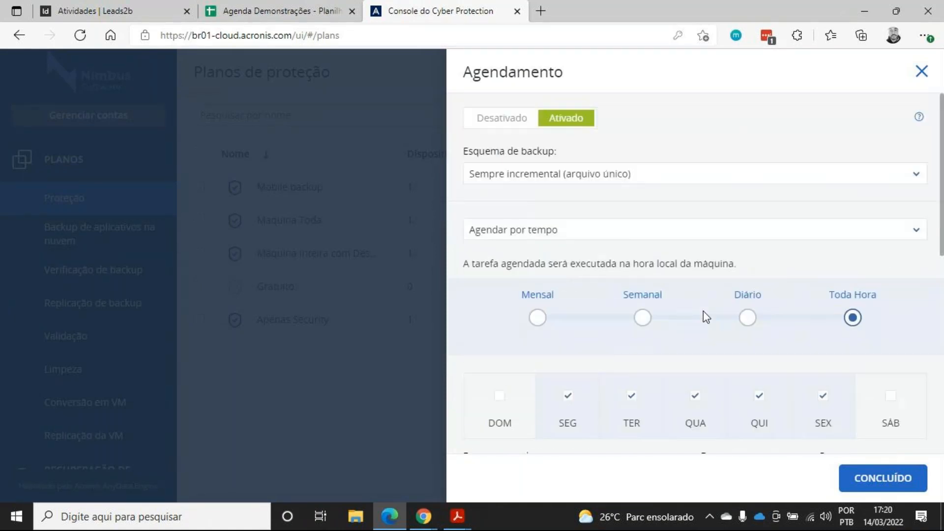
Review the backup scheme choices, keeping Sempre incremental (arquivo único)
left_click(560, 174)
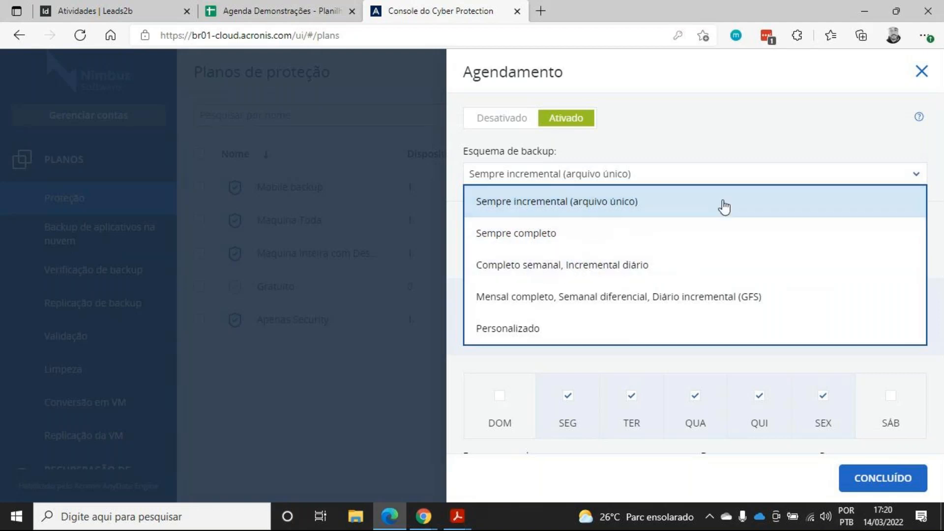
left_click(723, 176)
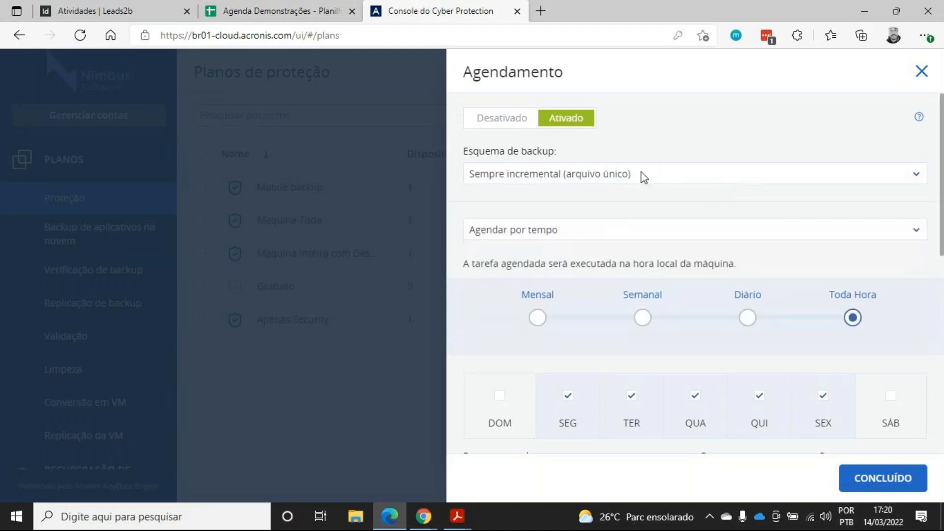
scroll(669, 203, "down", 7)
scroll(674, 202, "up", 3)
scroll(673, 207, "up", 5)
left_click(605, 227)
scroll(609, 209, "down", 3)
scroll(610, 207, "up", 3)
Try triggering the backup when a user logs off, limited to the user Administrador
left_click(589, 232)
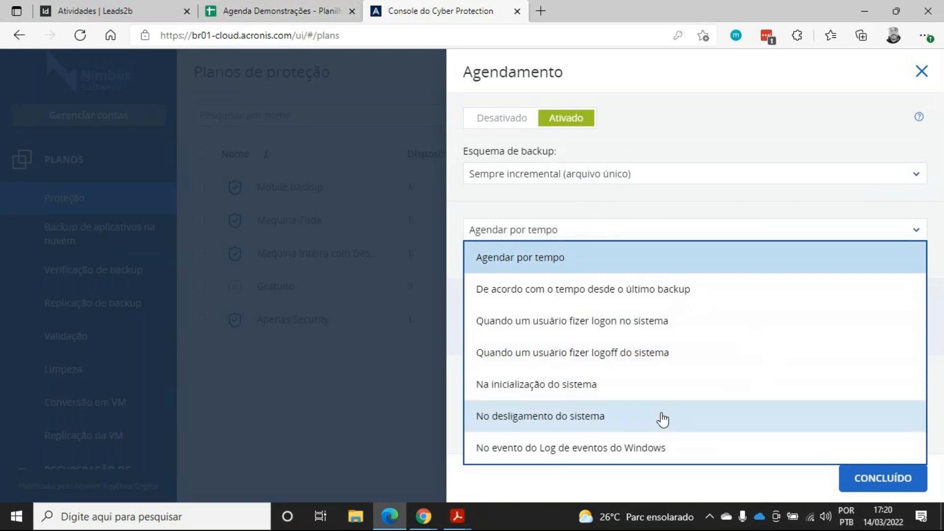
left_click(666, 353)
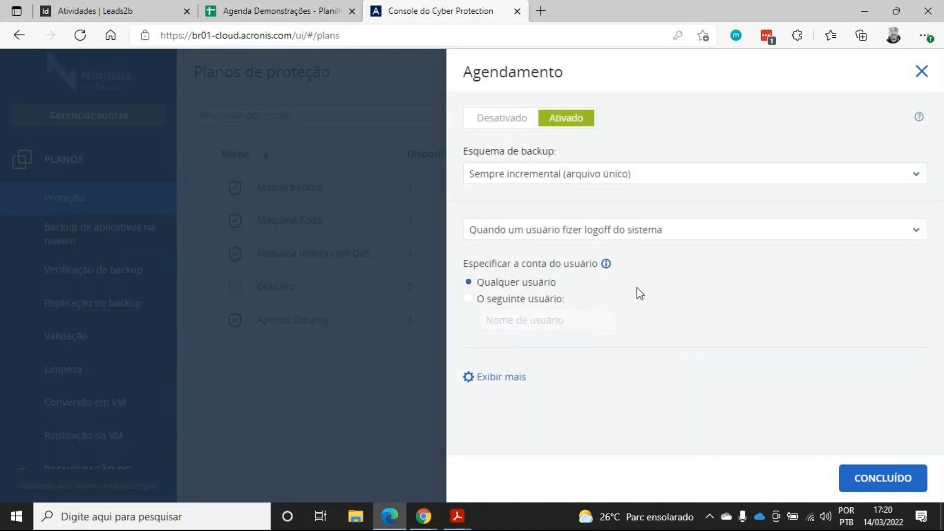
left_click(469, 299)
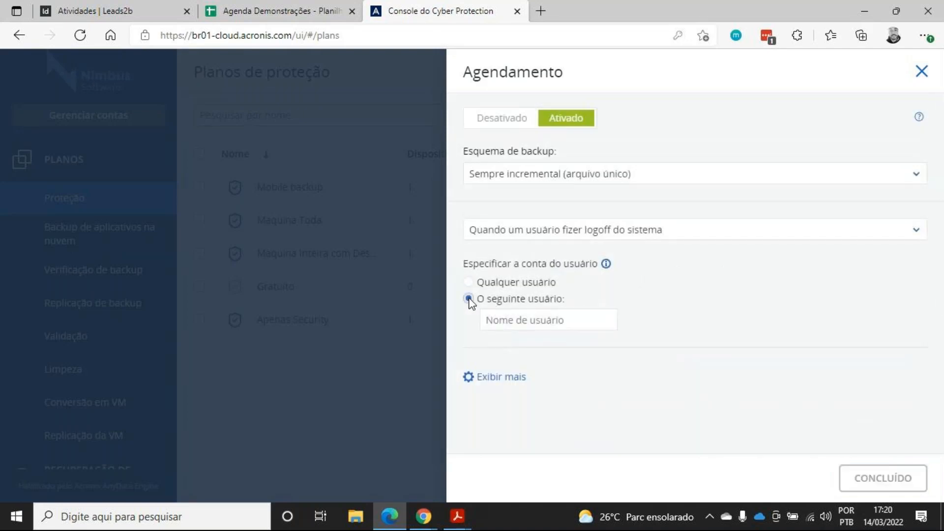
left_click(552, 327)
type("Administr")
key("BackSpace")
type("trad")
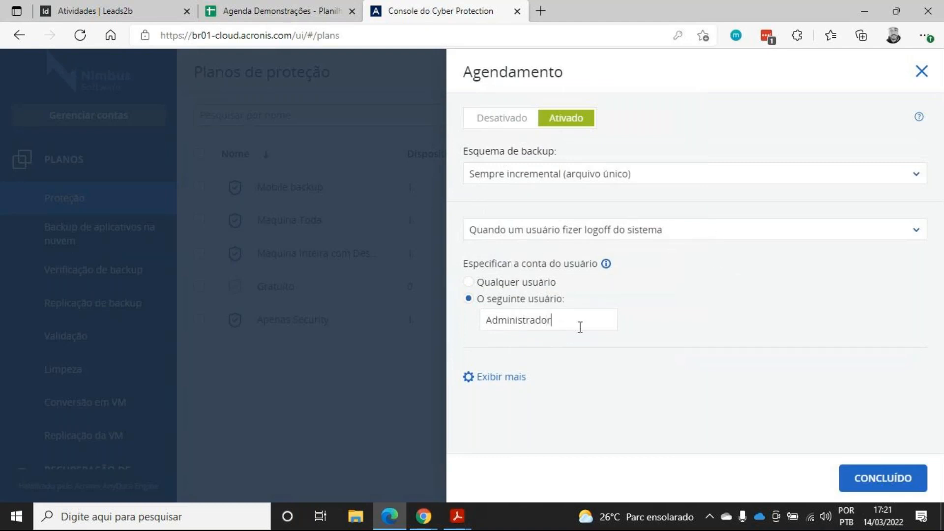
Try the Windows event log trigger and its event type options, then restore the trigger to Agendar por tempo
left_click(670, 230)
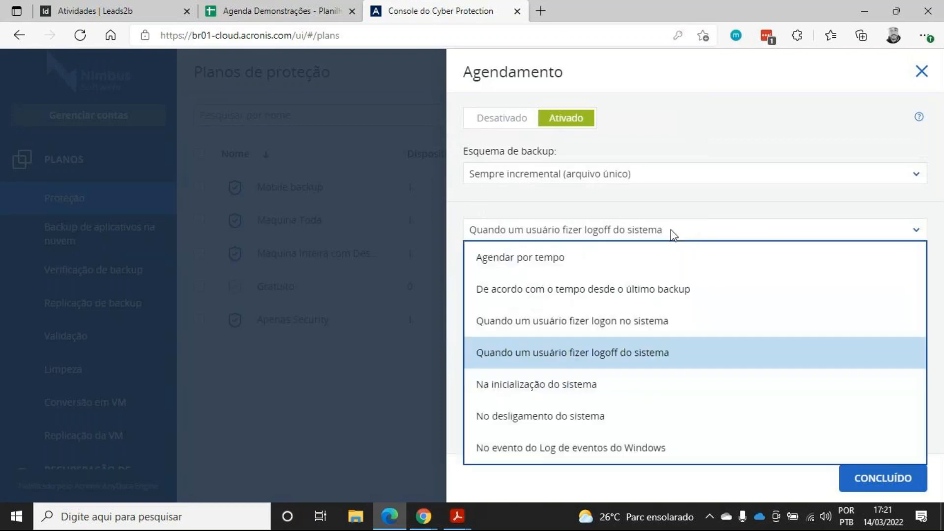
left_click(659, 449)
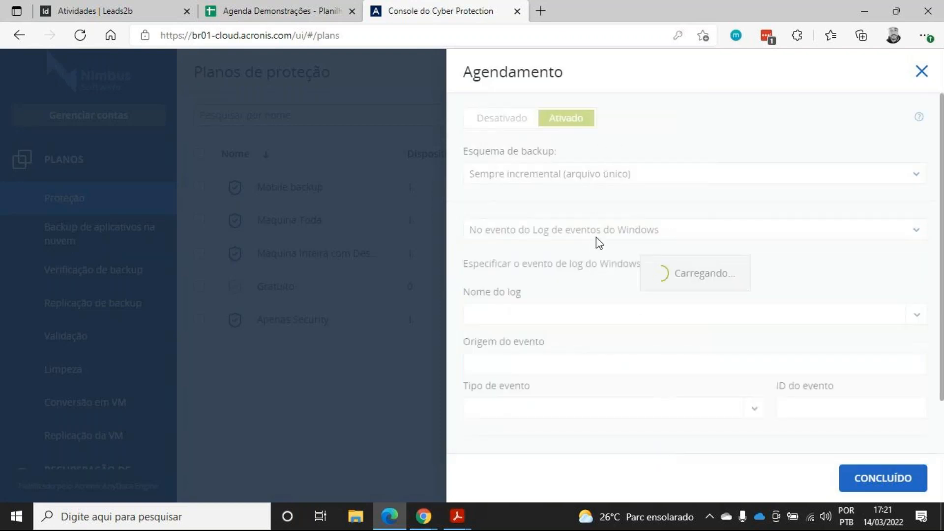
scroll(663, 275, "down", 2)
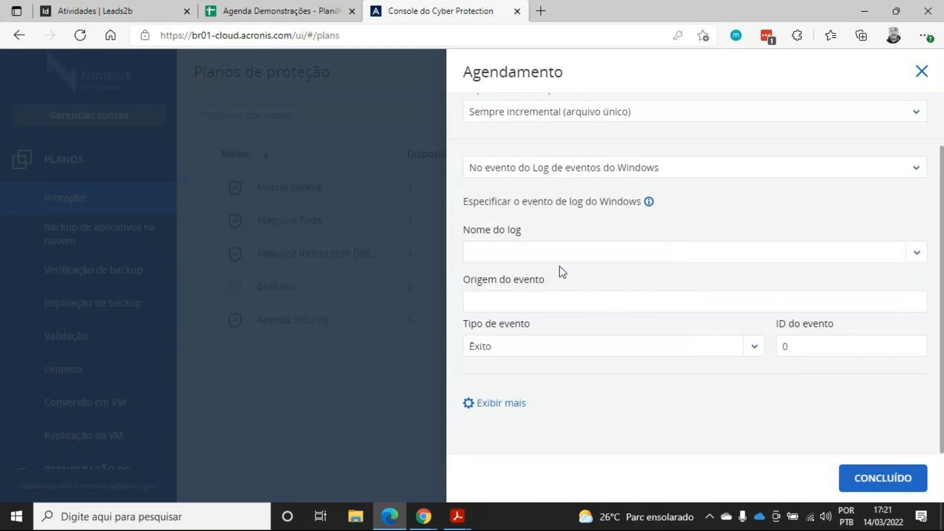
left_click(498, 244)
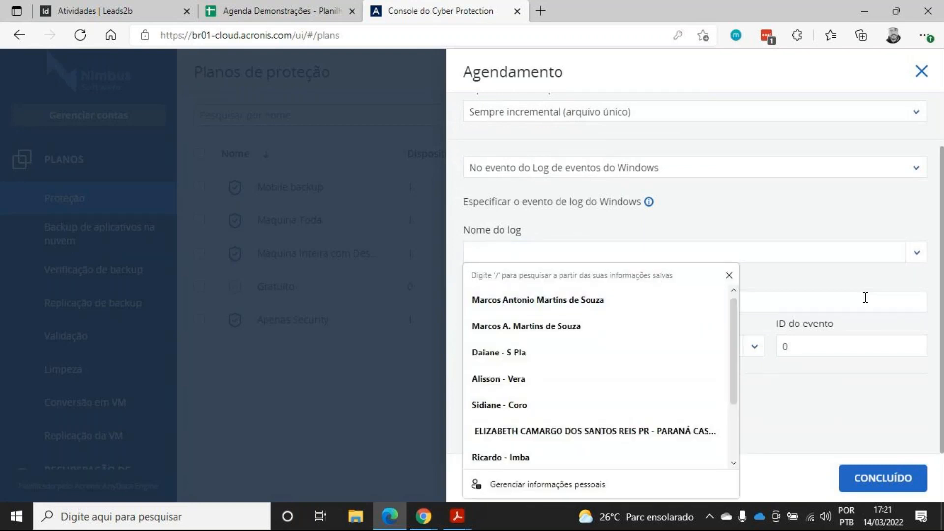
left_click(861, 346)
scroll(861, 334, "up", 2)
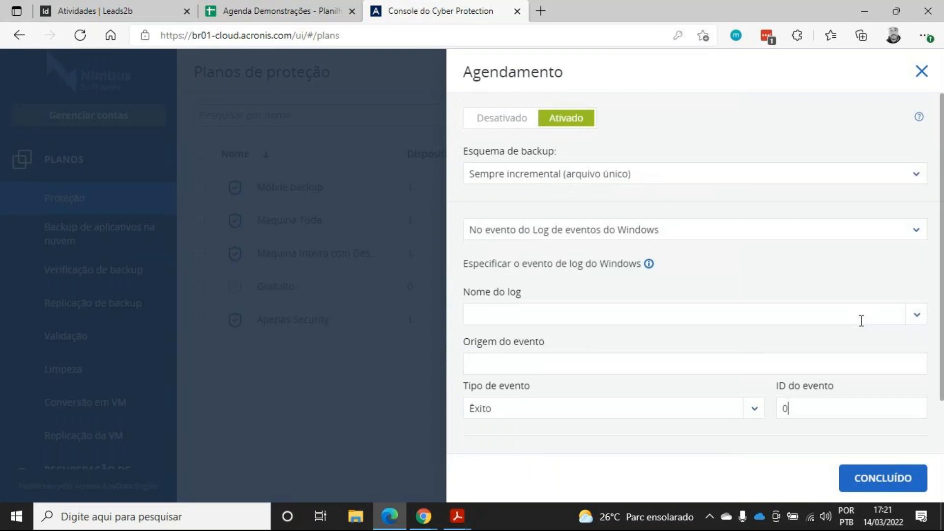
left_click(735, 408)
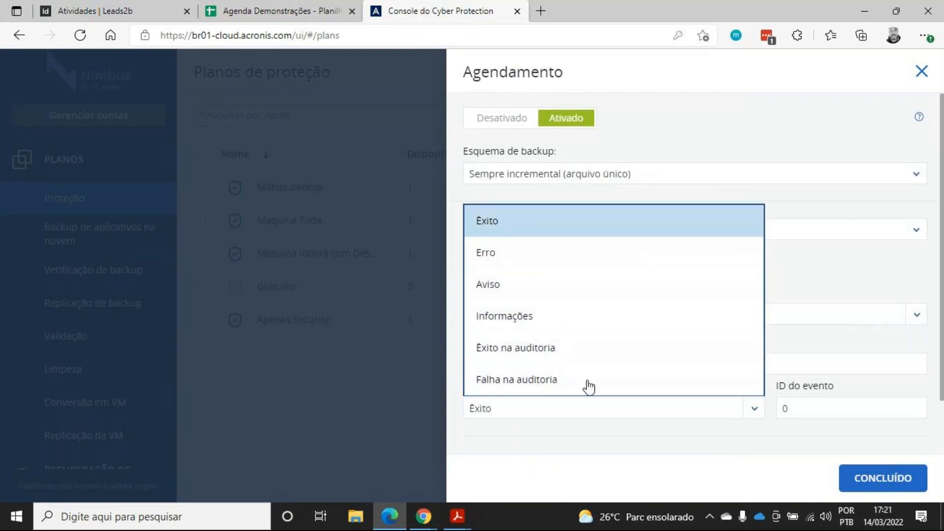
left_click(730, 415)
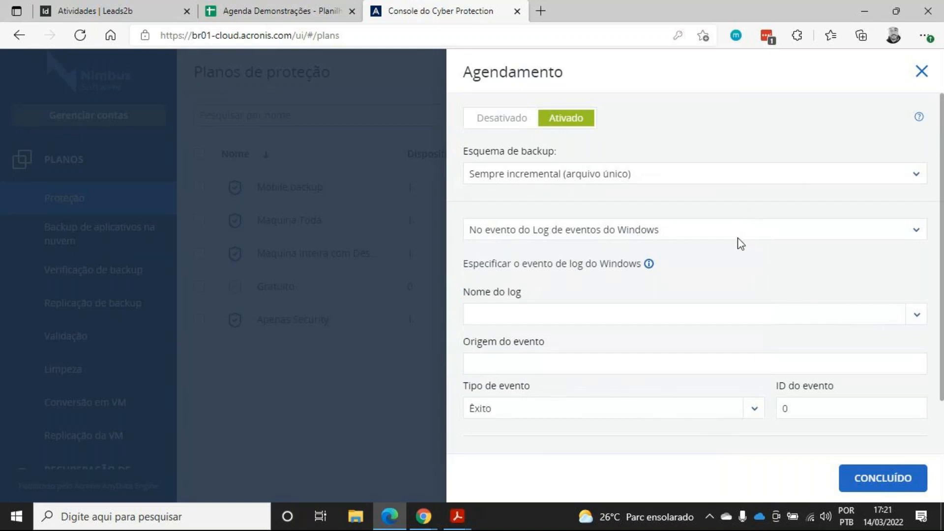
left_click(647, 241)
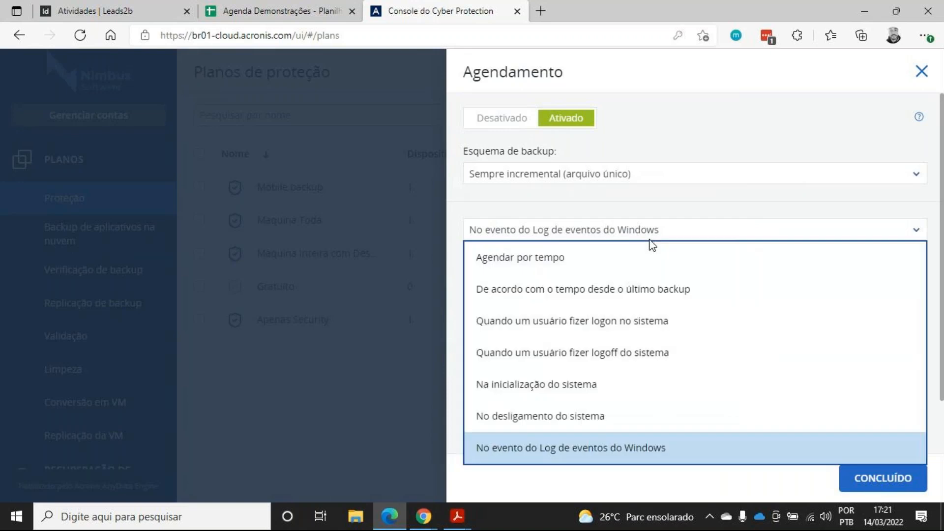
left_click(624, 267)
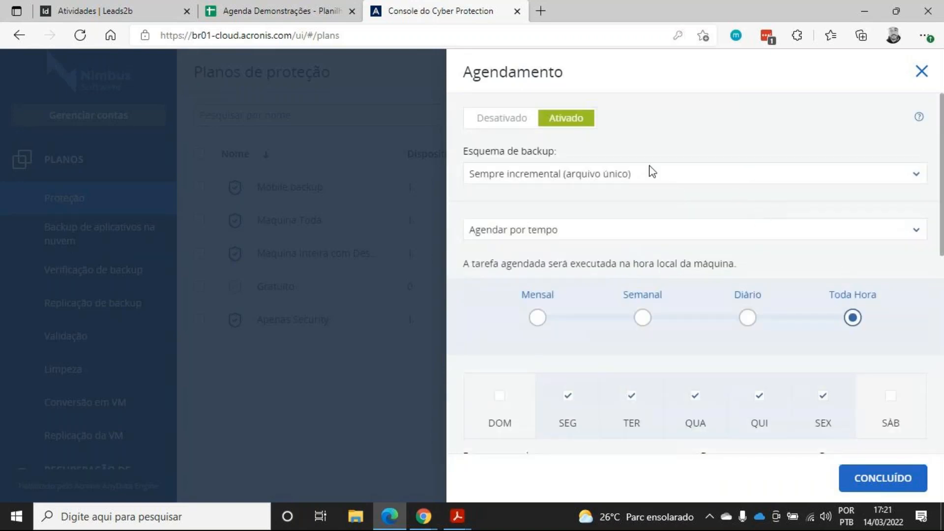
Enable the Usuários desconectados start condition
scroll(706, 217, "down", 8)
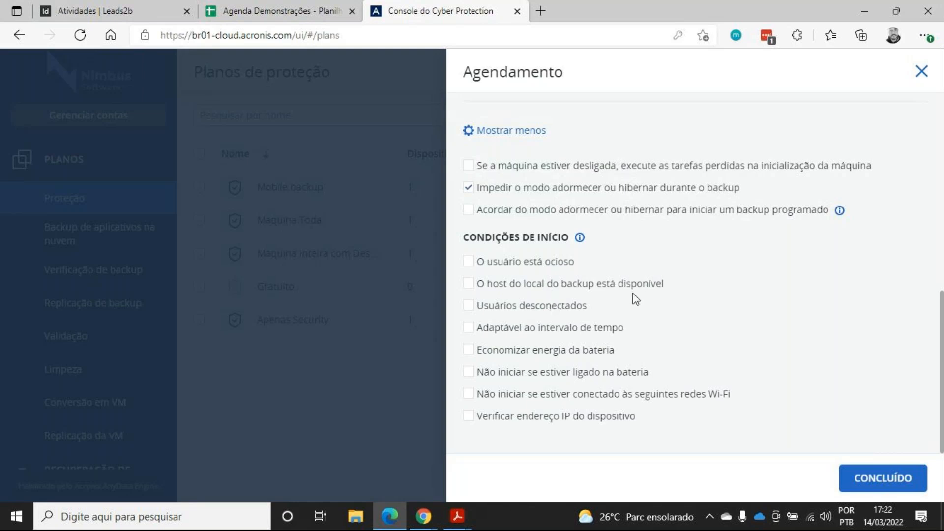
left_click(468, 307)
left_click(468, 373)
left_click(468, 394)
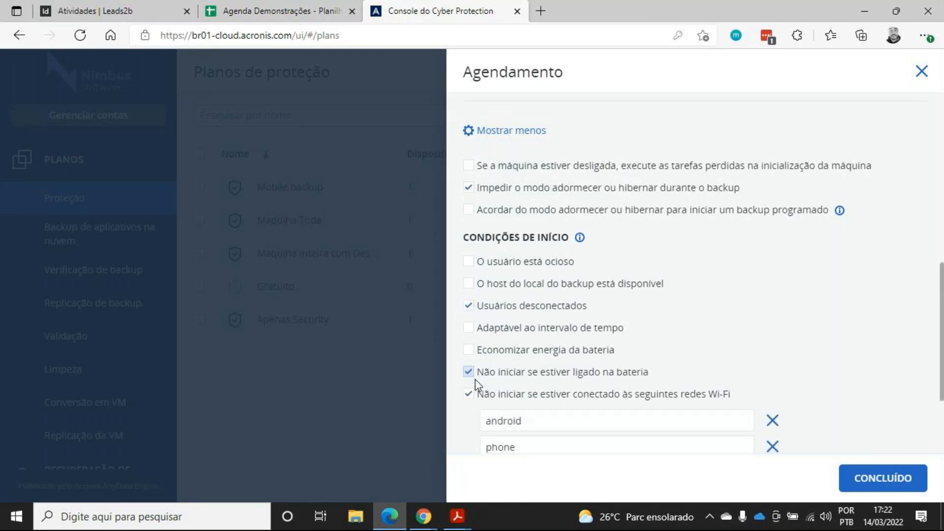
left_click(469, 394)
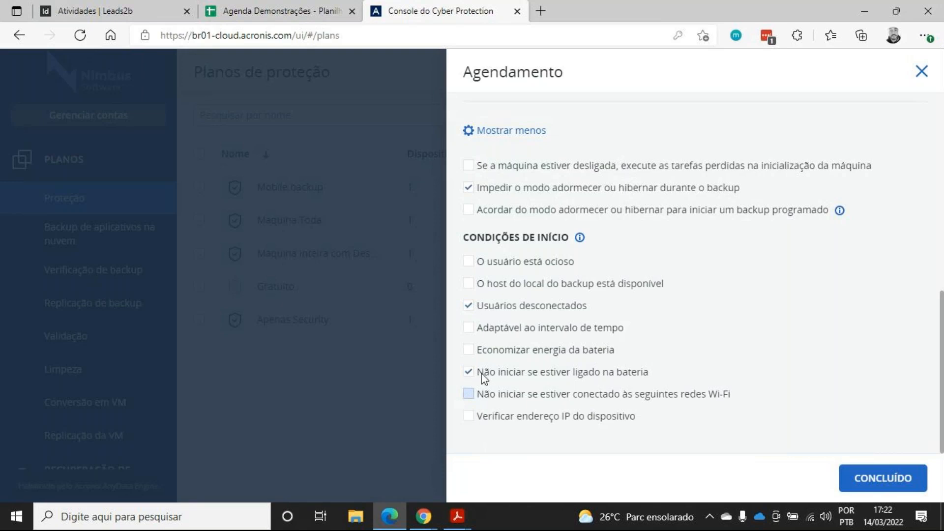
left_click(470, 372)
Try the battery-saving start condition allowing backups on battery above a set charge level
left_click(469, 351)
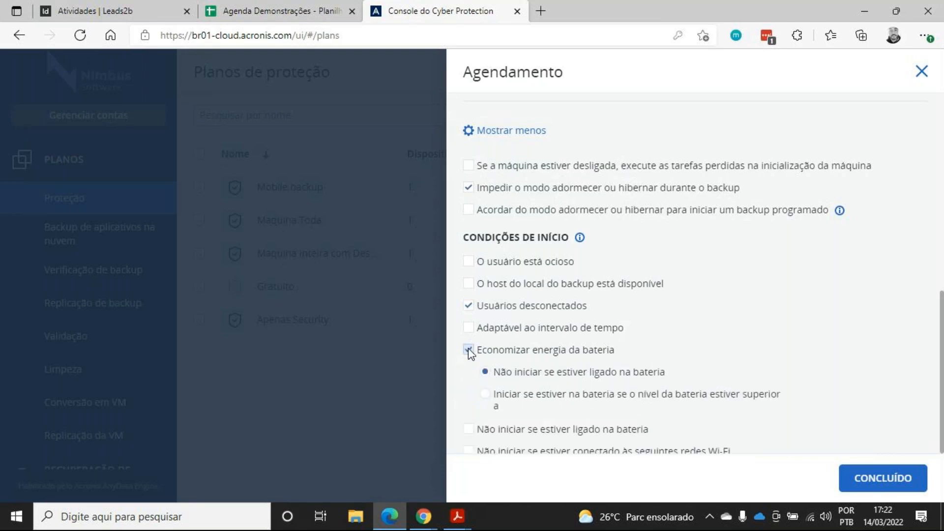
left_click(485, 395)
scroll(485, 396, "down", 2)
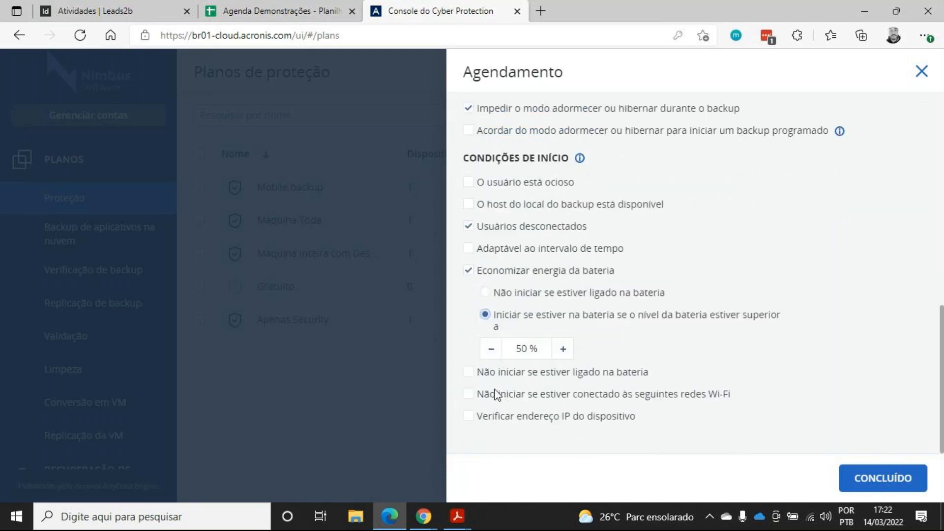
left_click(522, 349)
left_click_drag(527, 349, 524, 350)
type("80")
left_click(468, 271)
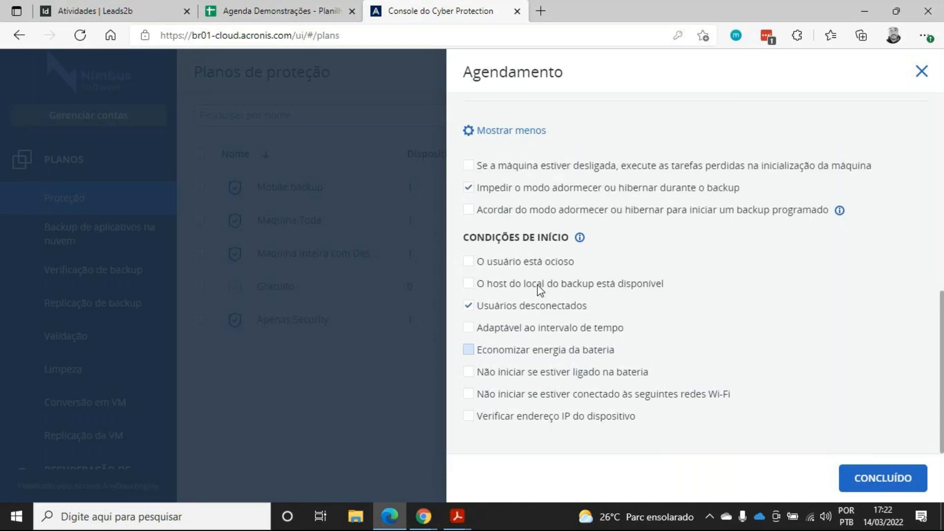
Try the device IP address check, choosing to start only inside an IP range
left_click(468, 416)
scroll(528, 379, "down", 2)
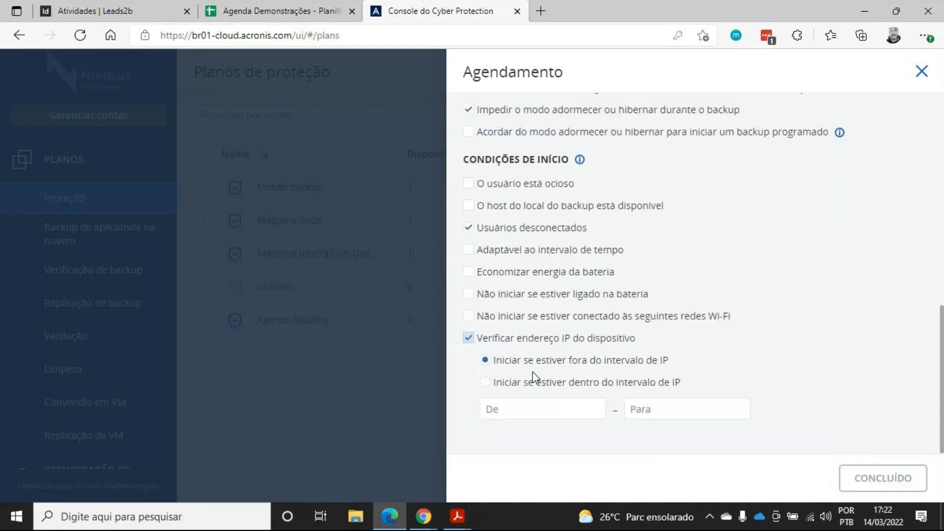
left_click(523, 388)
left_click(550, 412)
left_click(636, 410)
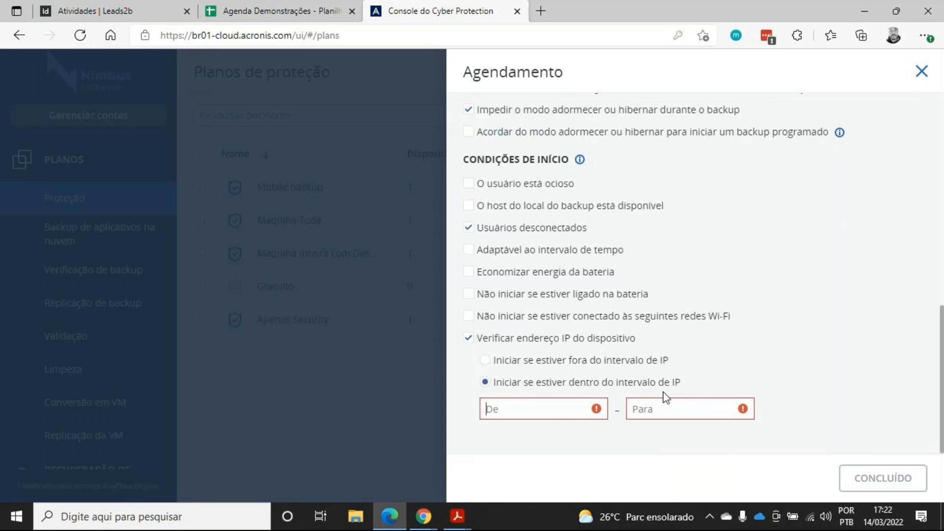
left_click(468, 338)
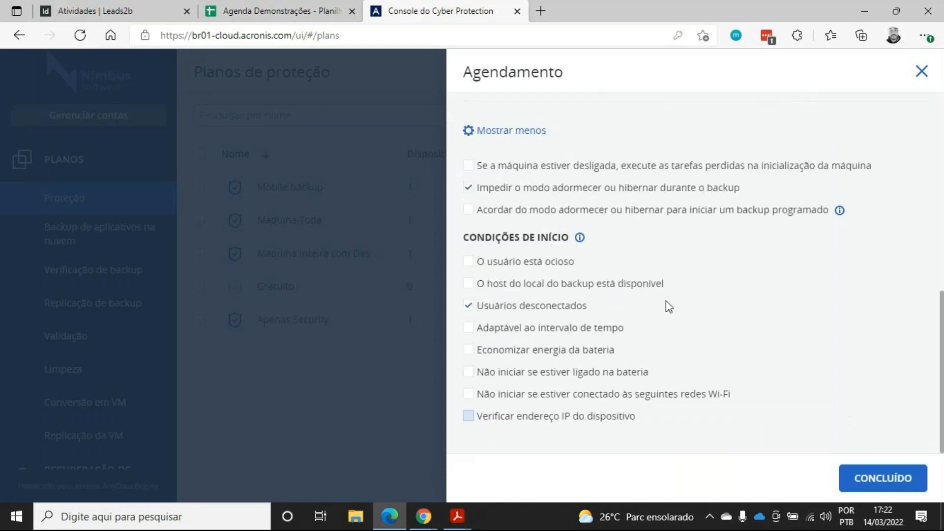
Change the backup scheme to Personalizado
scroll(749, 403, "up", 10)
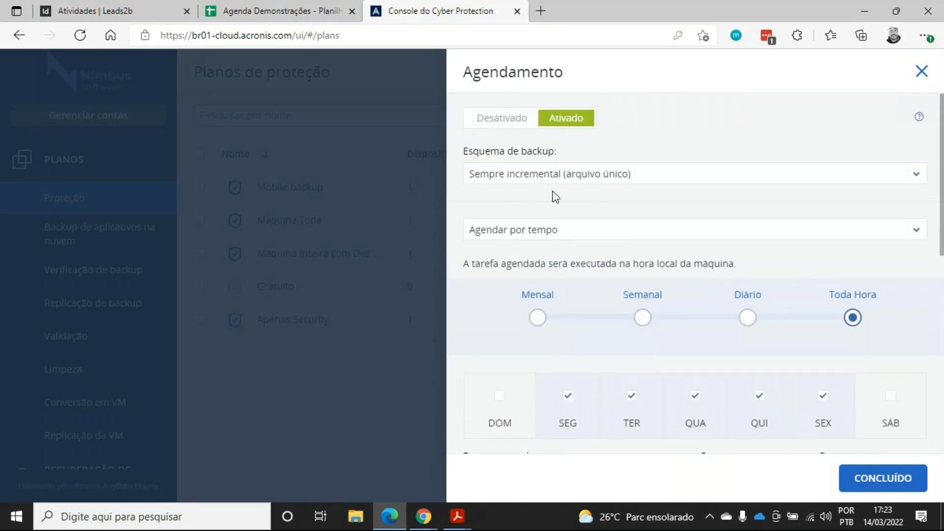
left_click(634, 178)
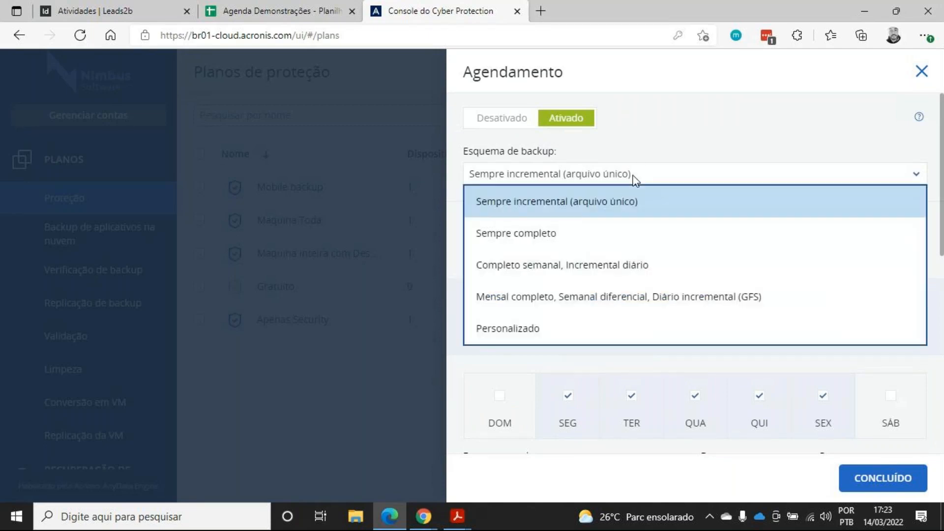
left_click(531, 329)
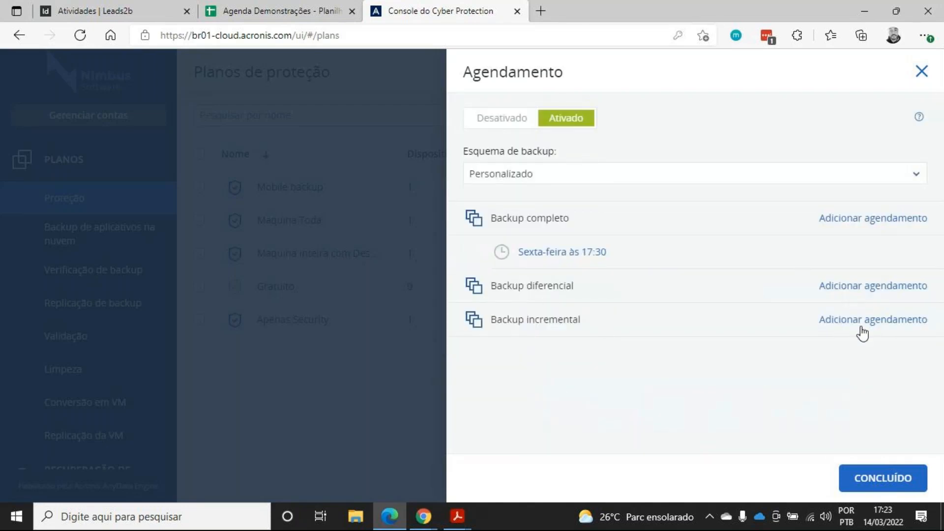
Add a daily incremental backup schedule running Monday to Friday at 17:30
left_click(862, 320)
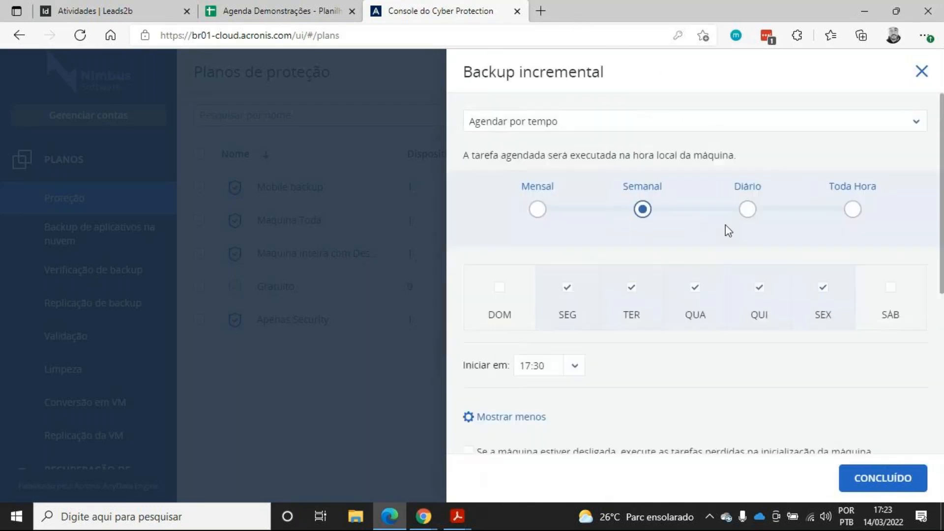
left_click(742, 214)
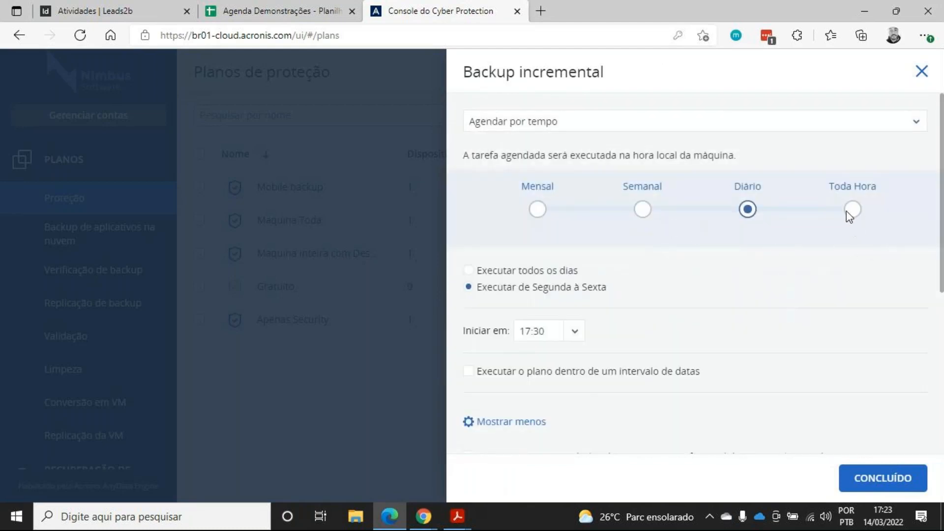
left_click(918, 71)
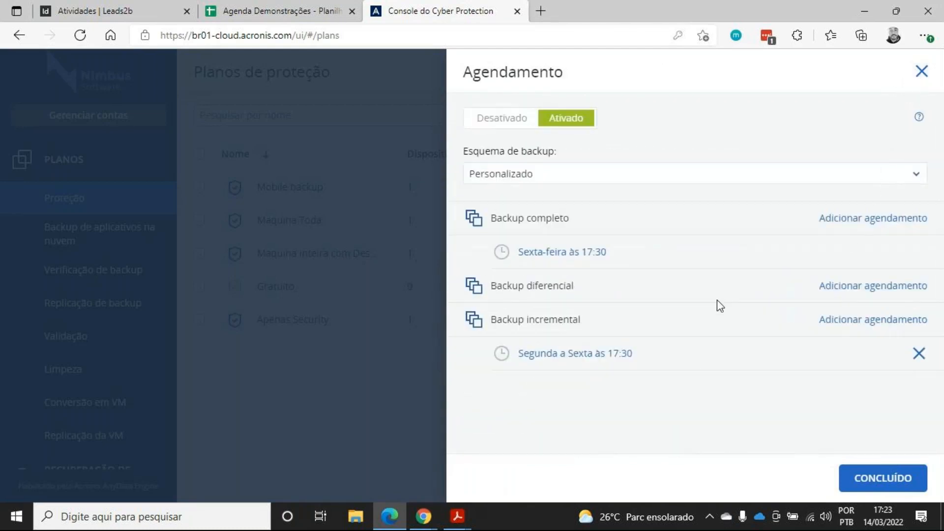
Add a monthly full backup schedule on day 1 at 17:30 and remove the Friday full backup schedule
left_click(890, 221)
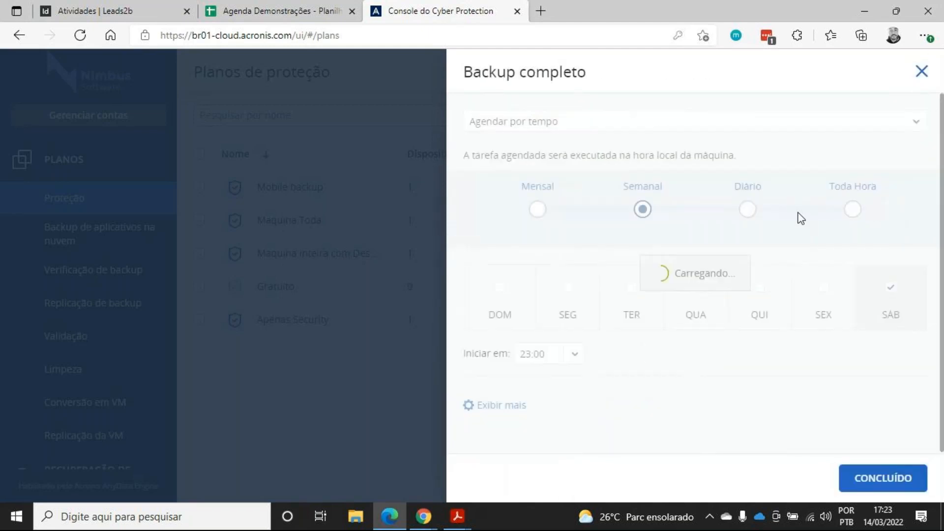
scroll(638, 250, "down", 4)
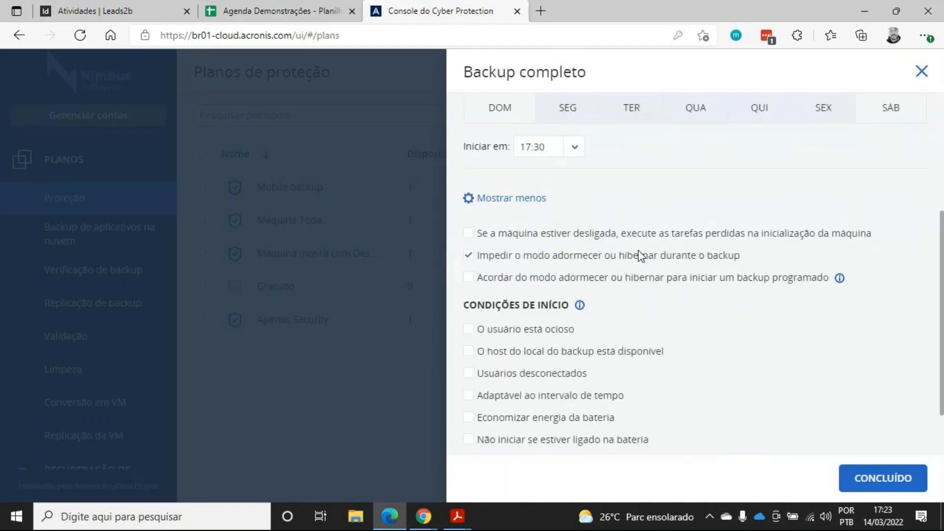
scroll(639, 253, "up", 4)
left_click(537, 210)
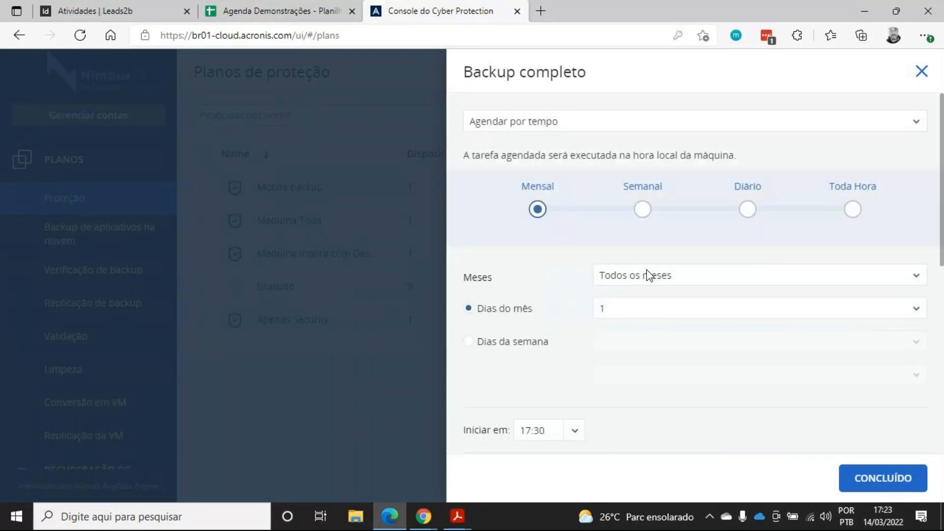
left_click(895, 480)
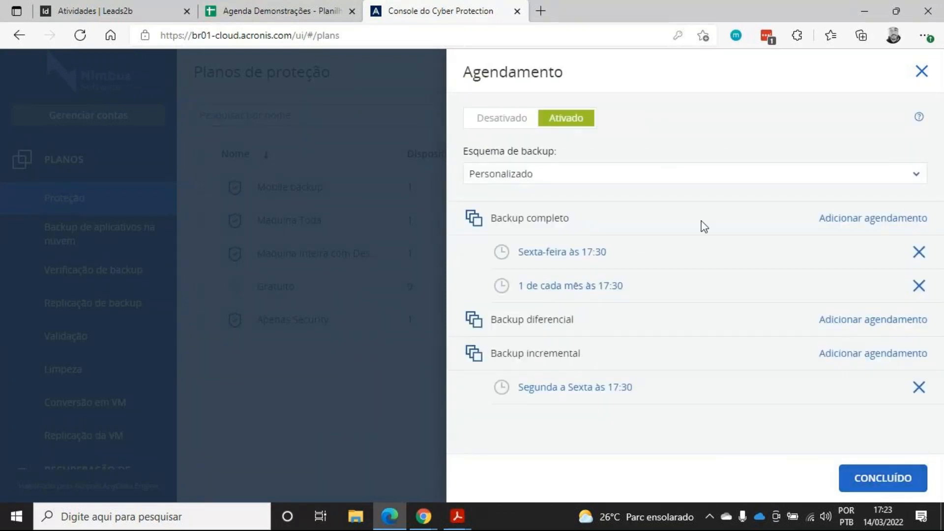
left_click(919, 252)
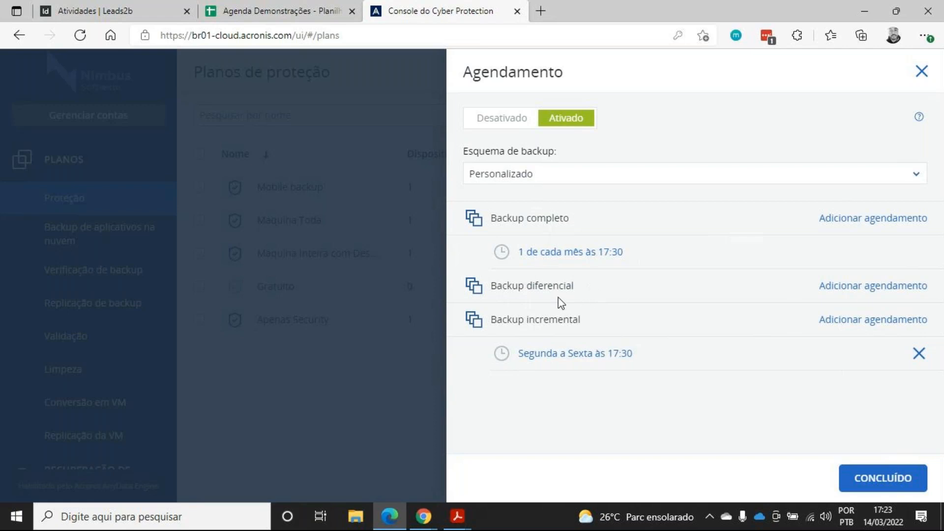
Add a weekly differential backup schedule running only on Saturday, then finish the schedule settings
left_click(824, 287)
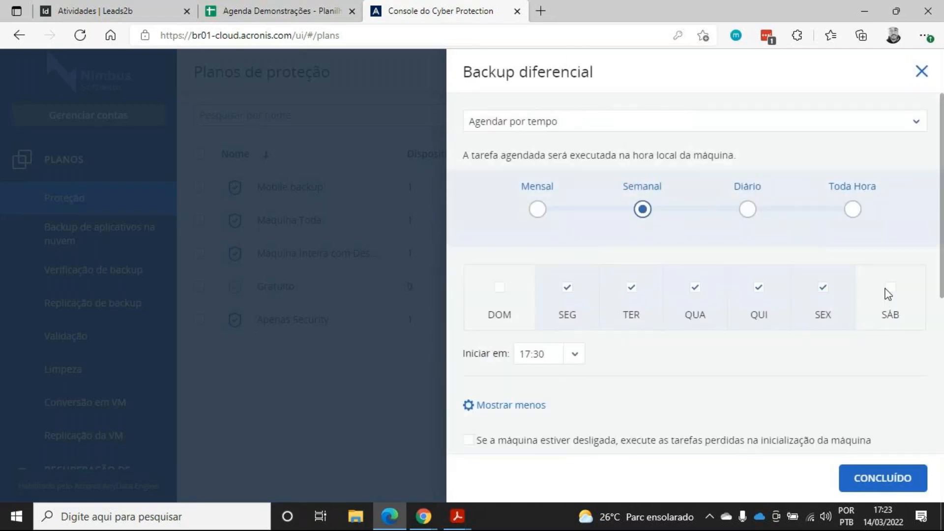
left_click(568, 289)
left_click(632, 289)
left_click(696, 289)
left_click(759, 289)
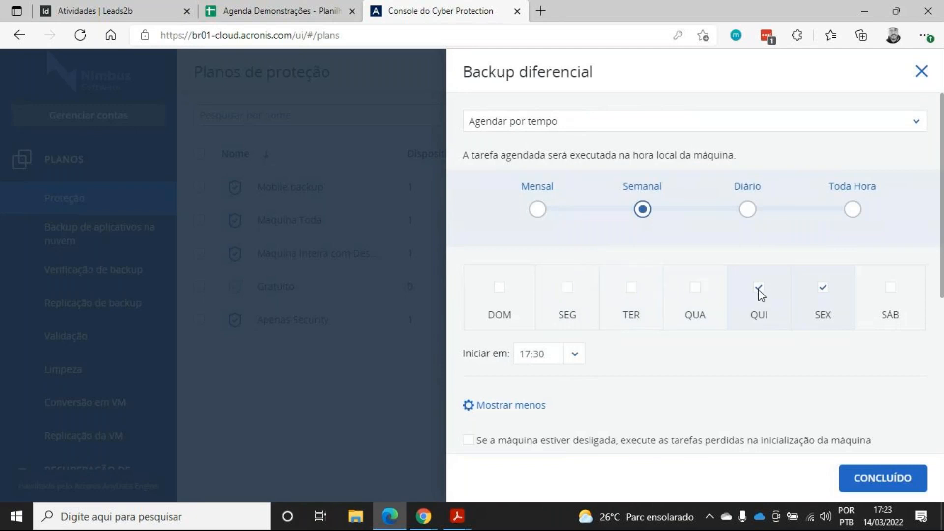
left_click(821, 289)
left_click(892, 290)
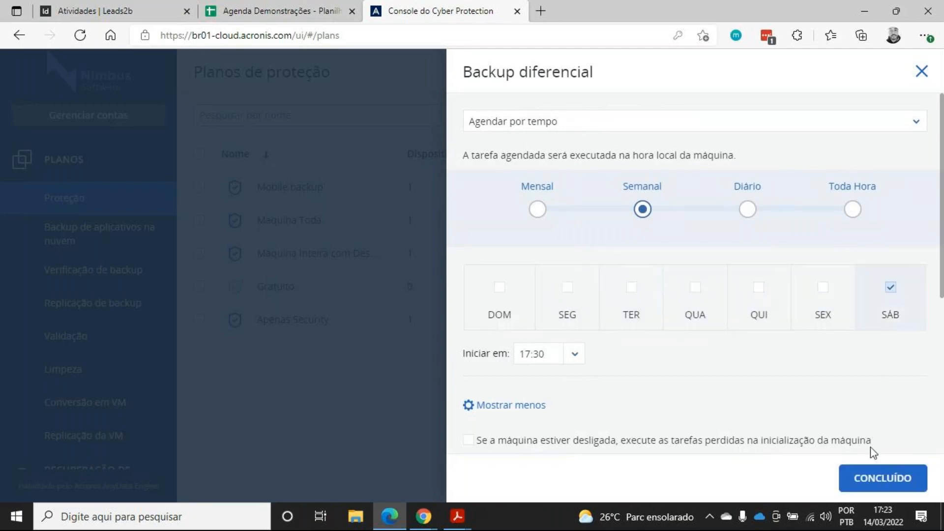
left_click(869, 487)
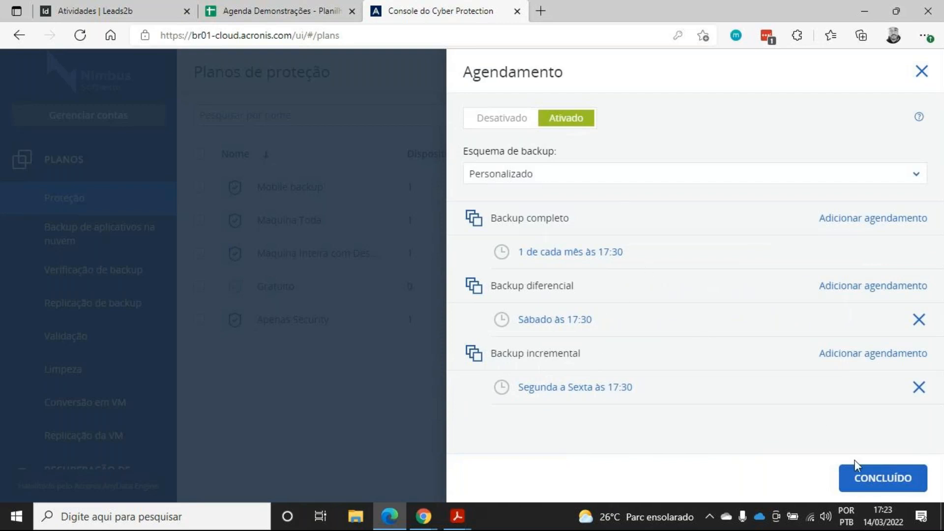
left_click(864, 484)
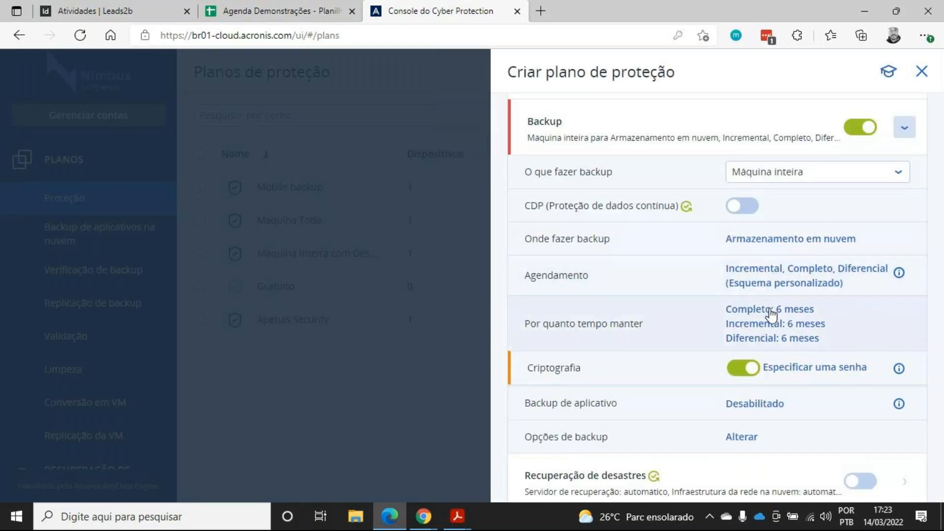
Open the retention settings and set incremental backups to be kept 30 dias
left_click(694, 325)
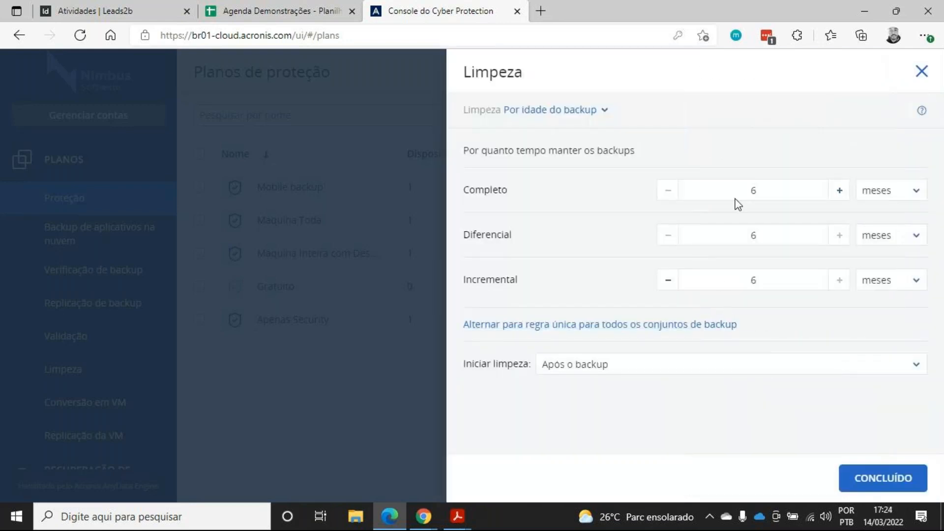
left_click(891, 280)
left_click(896, 312)
left_click_drag(767, 280, 700, 278)
type("30")
Set differential backups to be kept 5 semanas
left_click(878, 241)
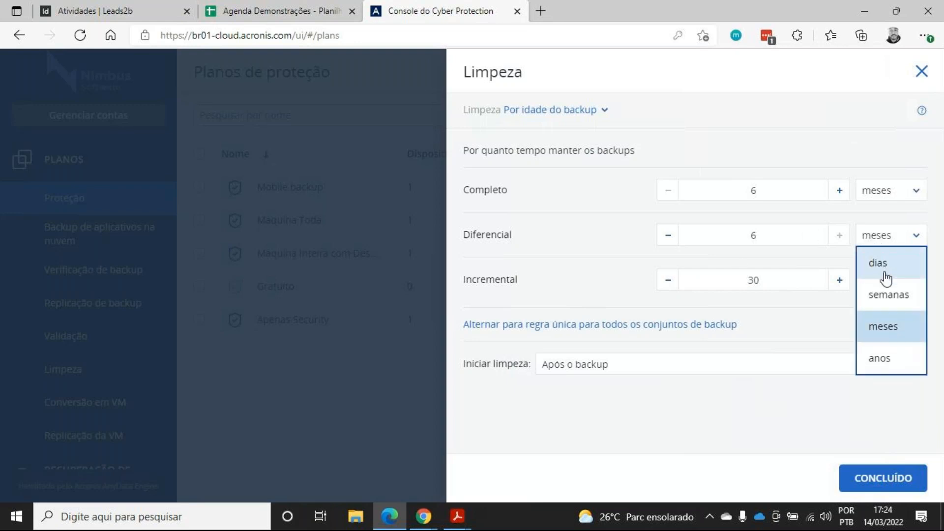
left_click(888, 295)
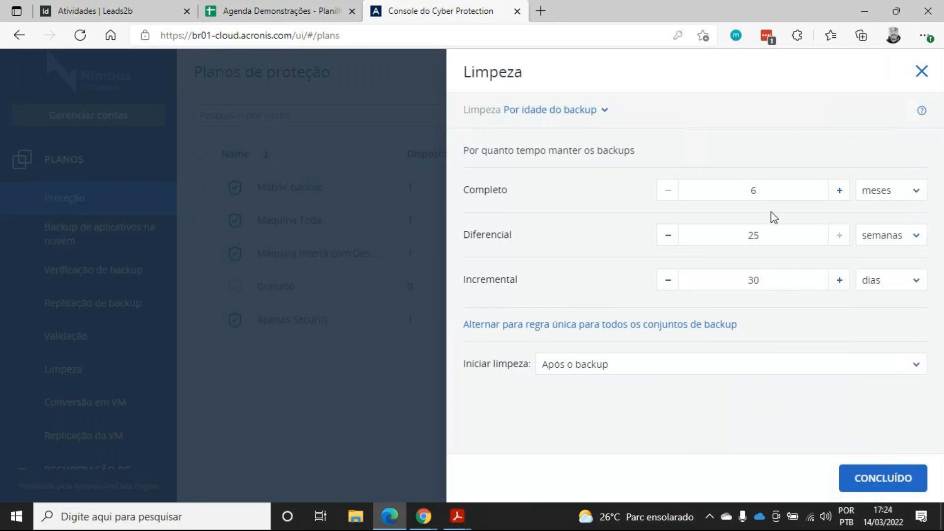
double_click(768, 232)
type("5")
double_click(747, 186)
left_click_drag(742, 187, 778, 187)
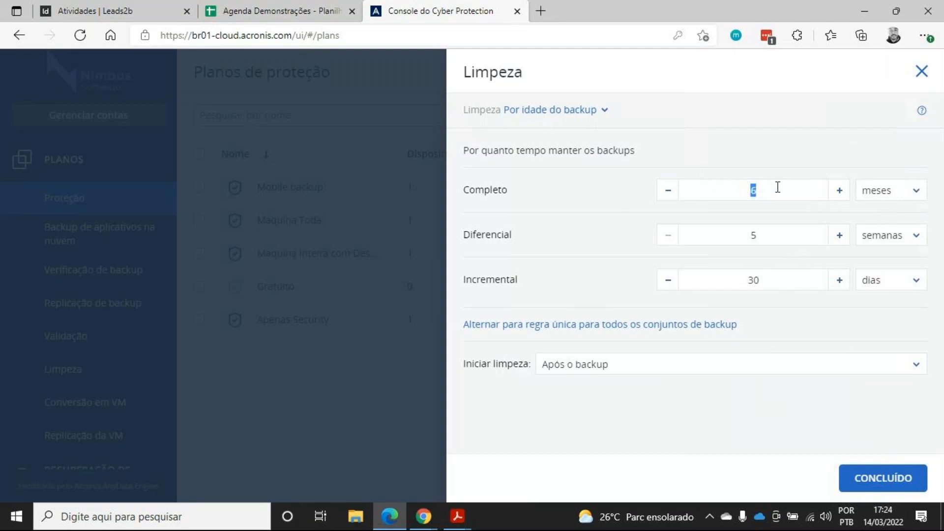
Try the cleanup rule Por número de backups
left_click(591, 110)
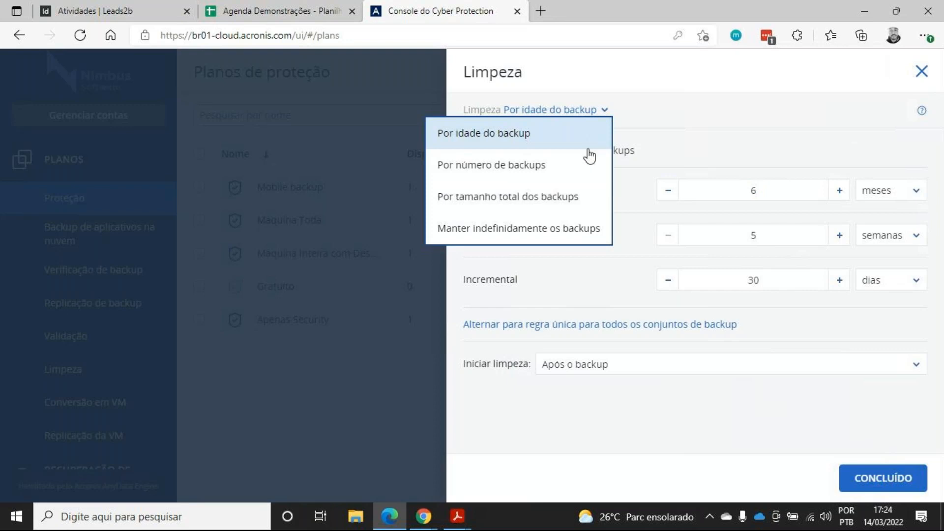
left_click(582, 171)
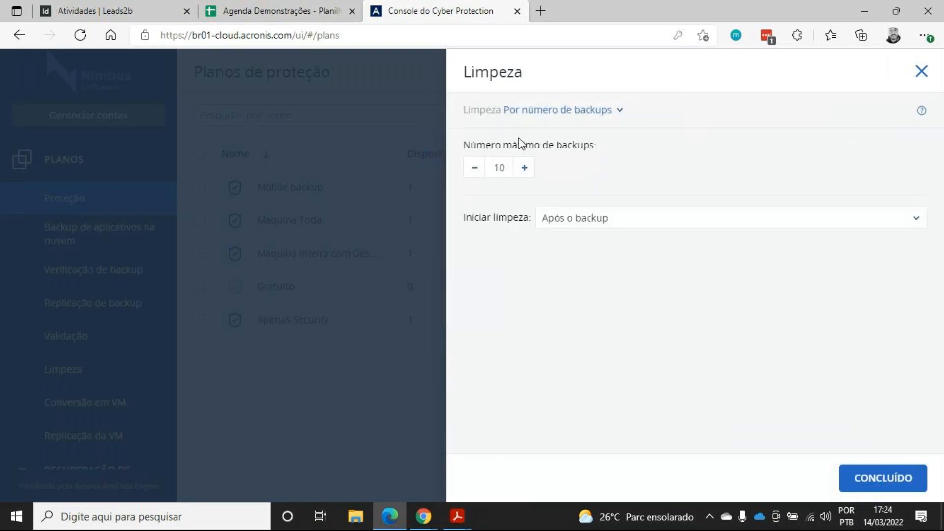
double_click(496, 168)
Try the cleanup rule Por tamanho total dos backups
left_click(620, 113)
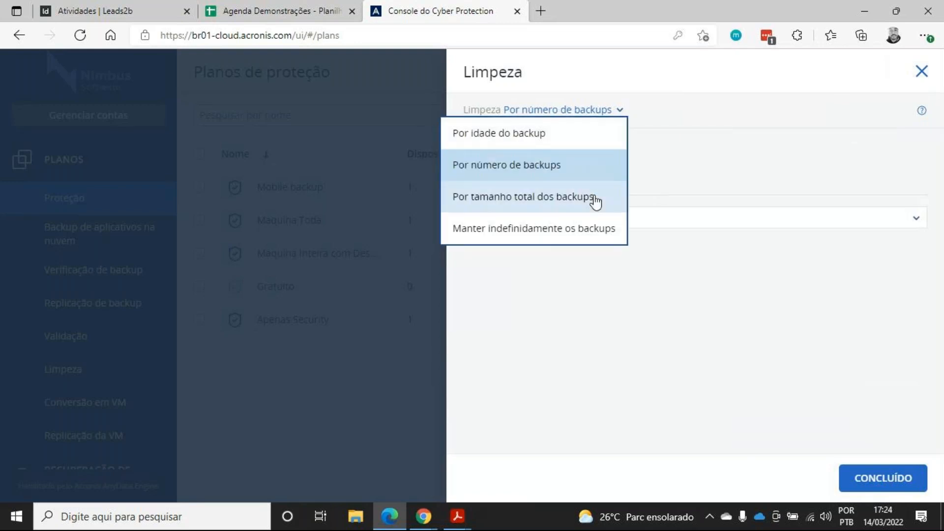
left_click(595, 199)
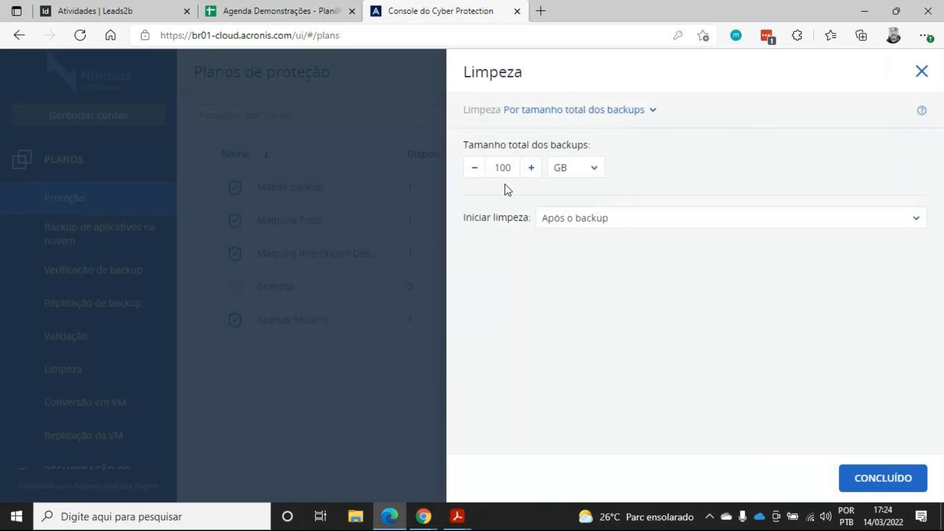
left_click_drag(500, 168, 524, 171)
left_click(648, 157)
Set the cleanup rule to Manter indefinidamente os backups and close the retention settings
left_click(612, 112)
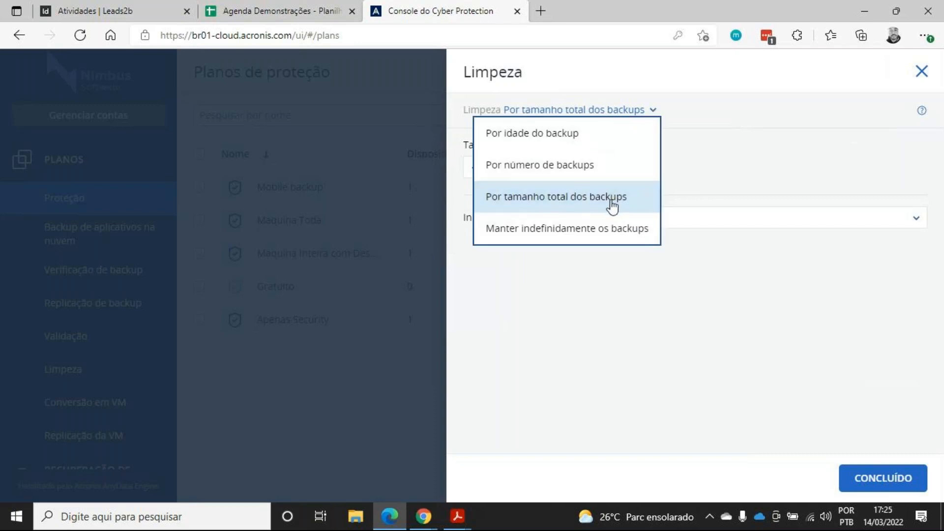
left_click(610, 239)
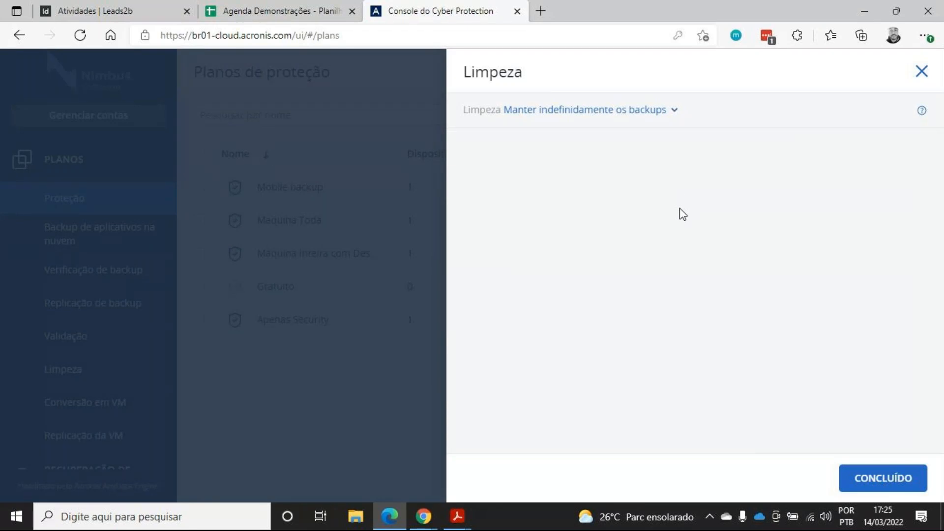
left_click(922, 74)
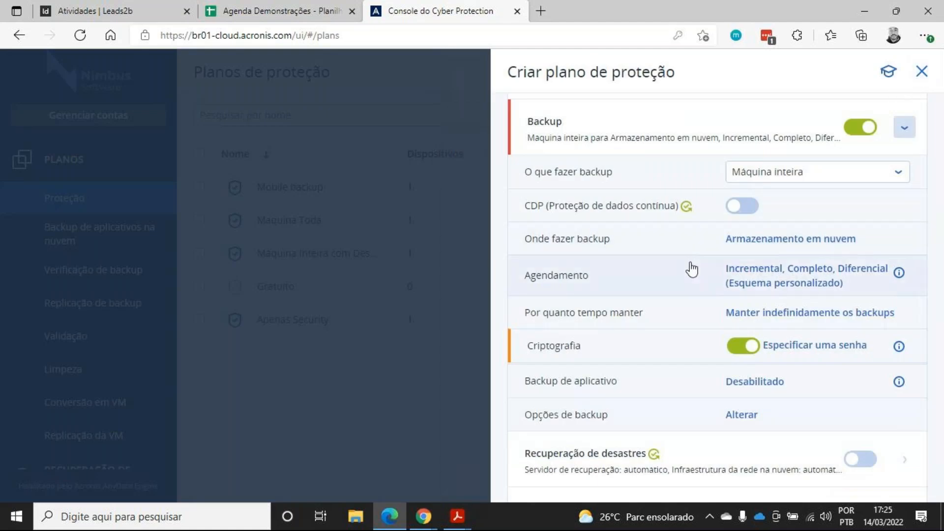
scroll(692, 269, "down", 1)
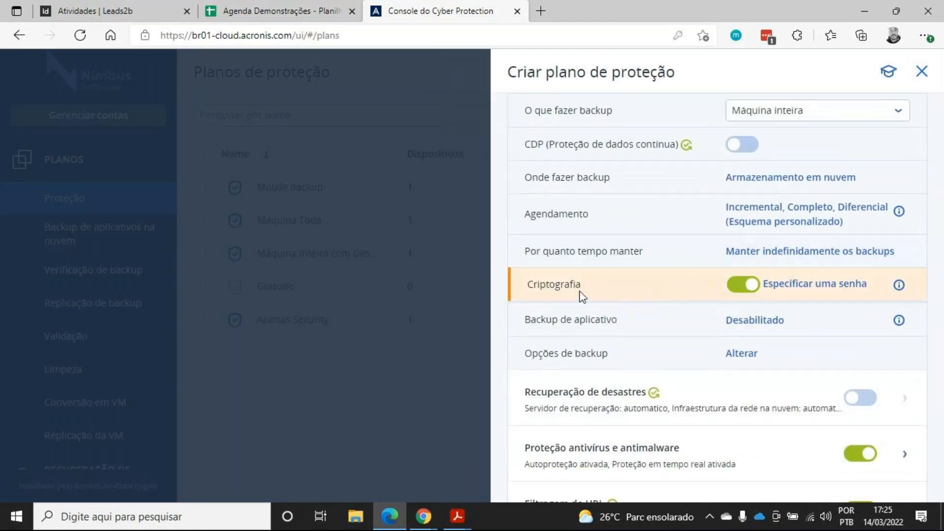
left_click_drag(525, 286, 580, 285)
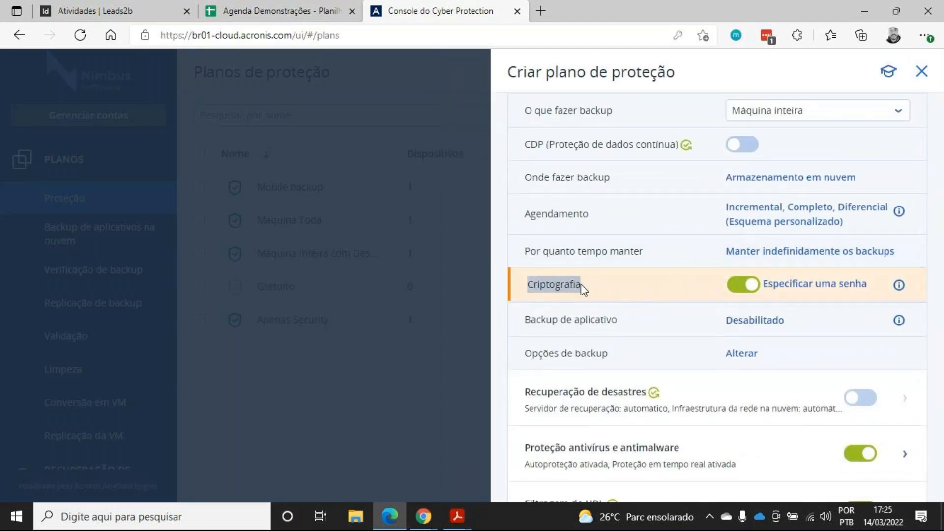
left_click(580, 284)
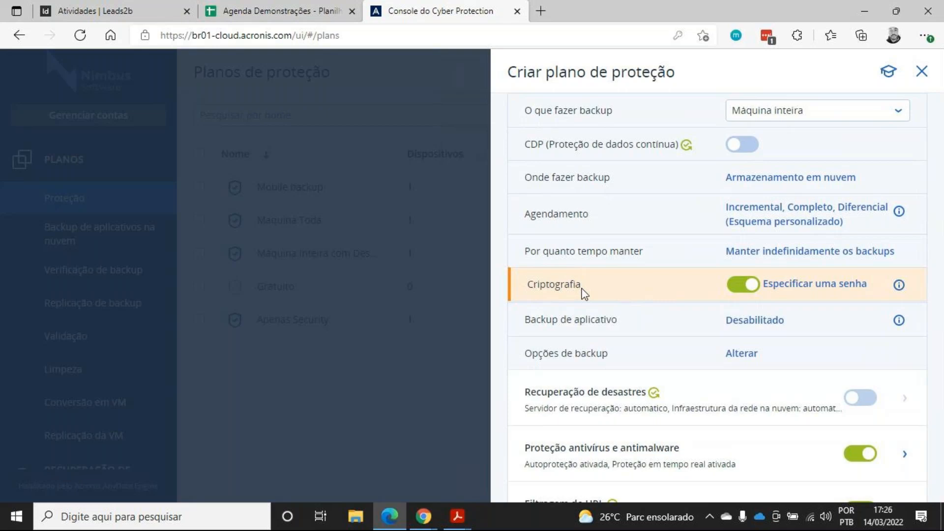
Disable encryption for the backup plan
left_click(814, 285)
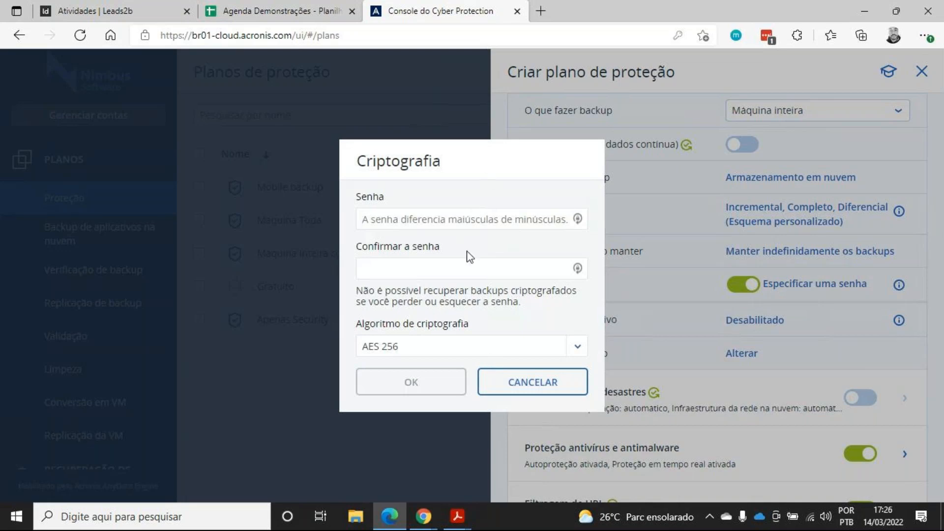
left_click(542, 388)
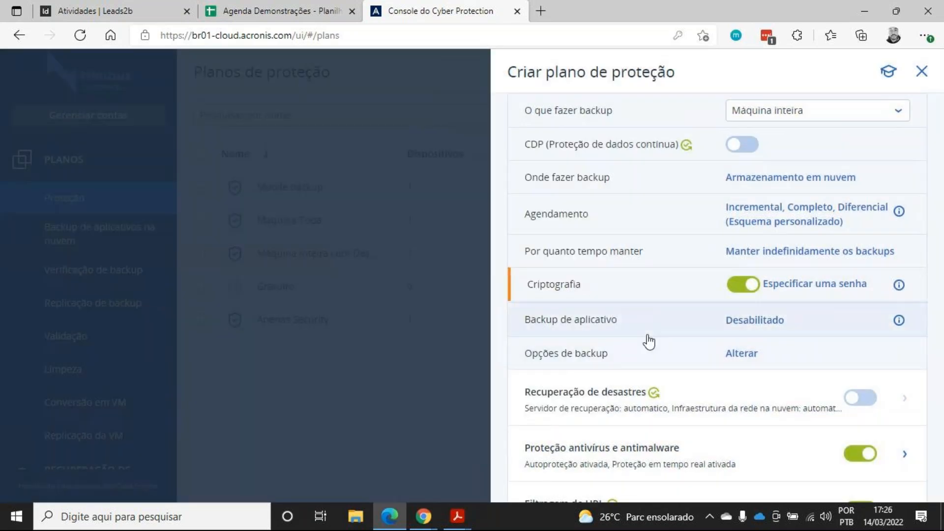
left_click(752, 288)
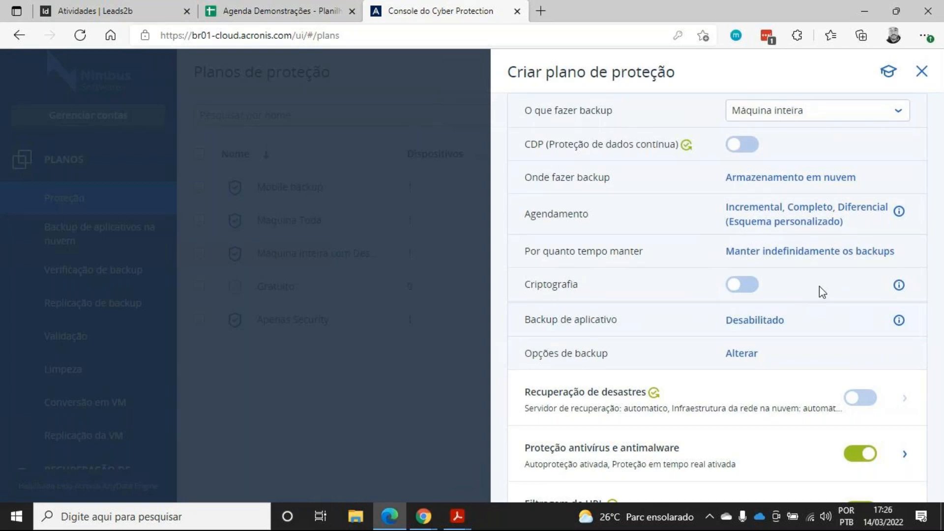
Try enabling Microsoft SQL Server application backup for the plan
scroll(788, 319, "down", 1)
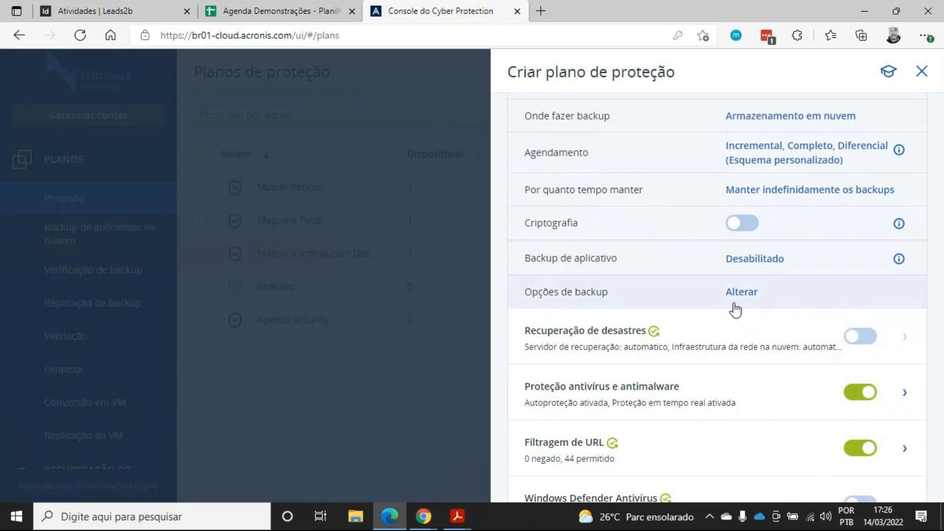
left_click(655, 262)
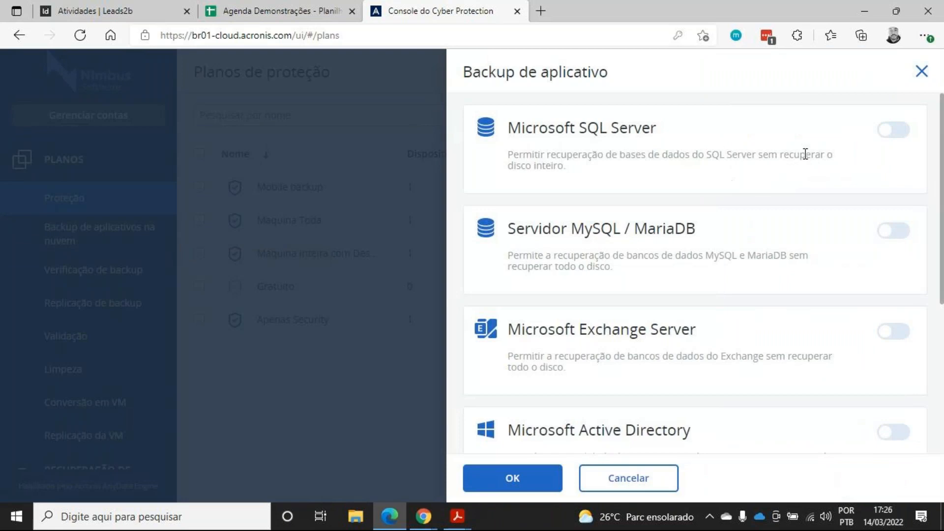
left_click(896, 142)
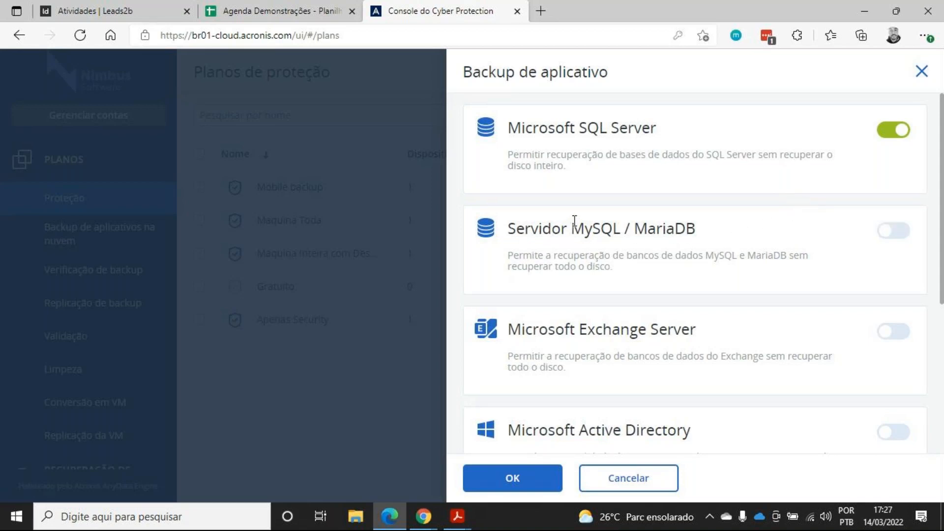
Review the other application backup types and close the application backup panel without saving
left_click_drag(574, 229, 689, 245)
scroll(686, 256, "down", 4)
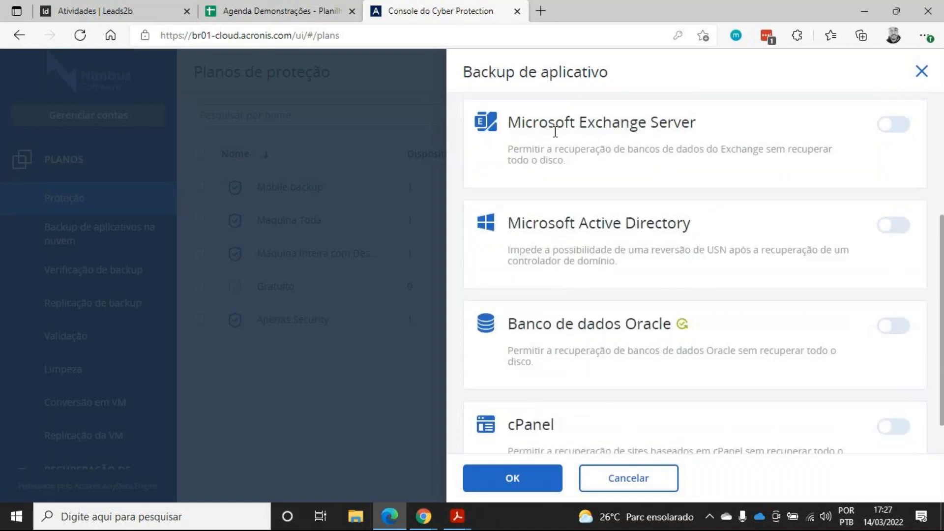
scroll(698, 170, "down", 1)
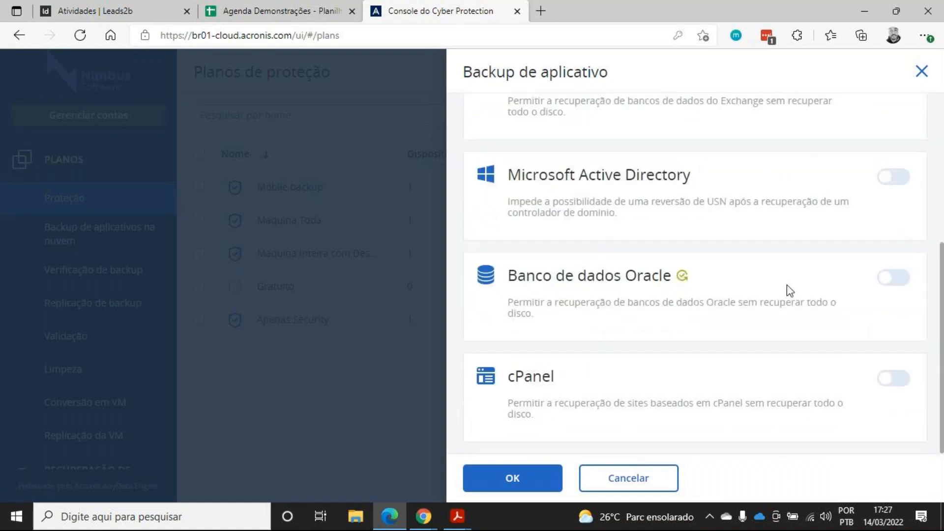
scroll(784, 362, "up", 1)
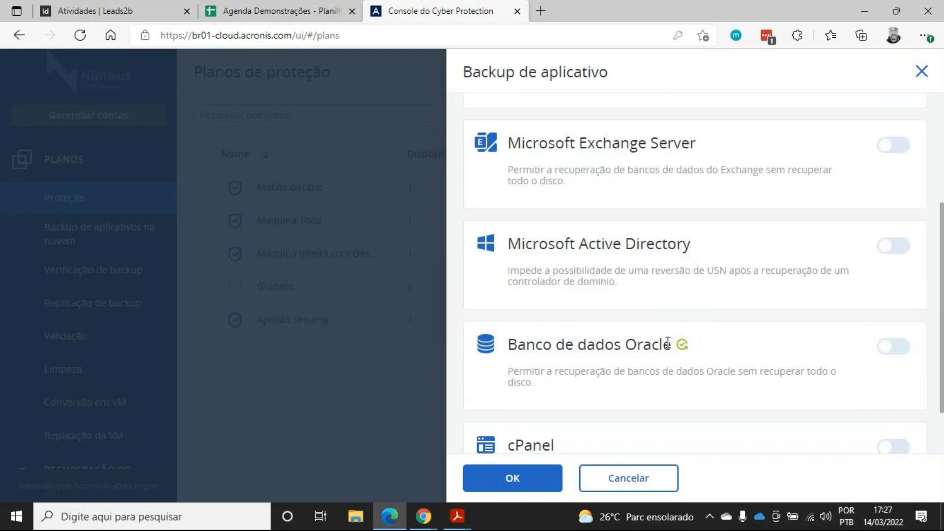
left_click_drag(509, 344, 671, 346)
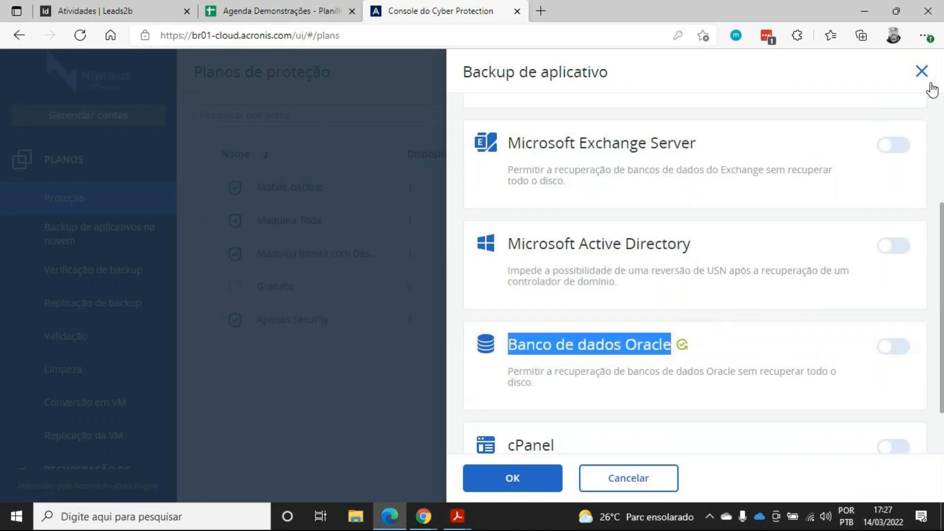
scroll(789, 245, "down", 1)
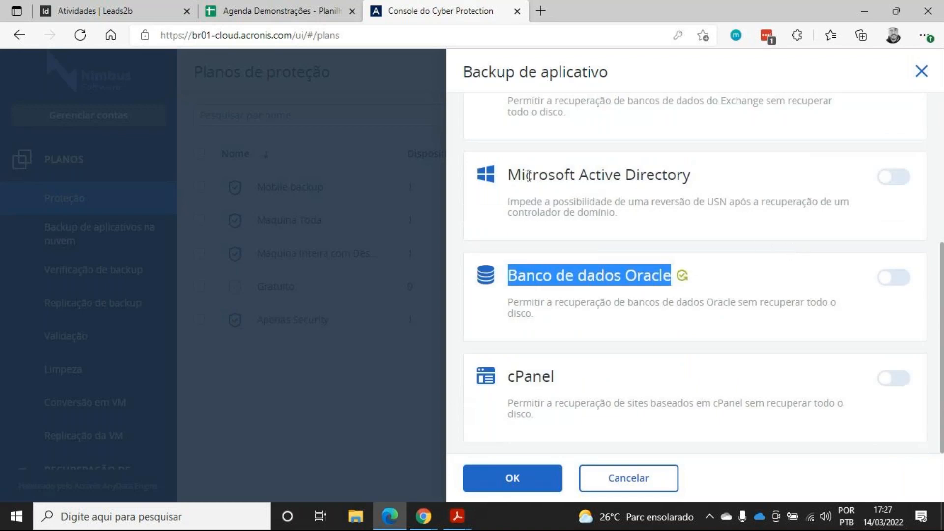
left_click_drag(510, 175, 700, 182)
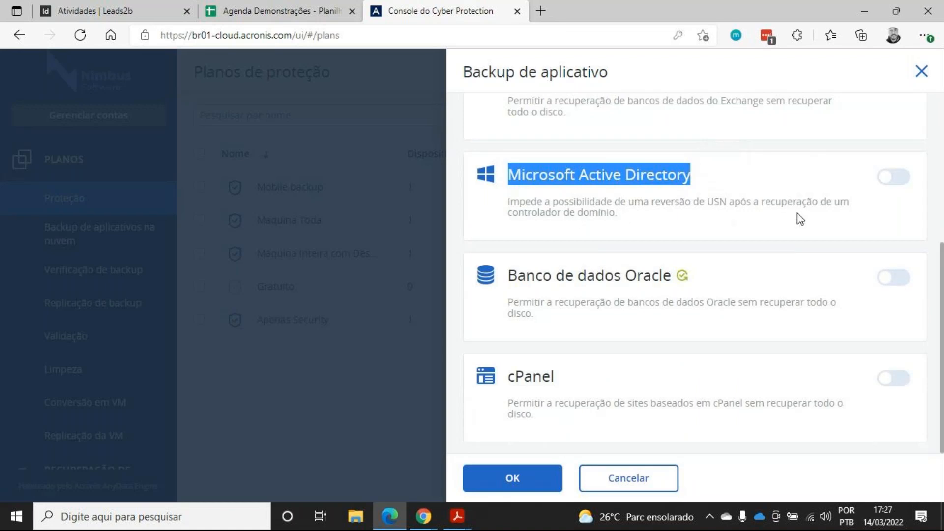
left_click(921, 70)
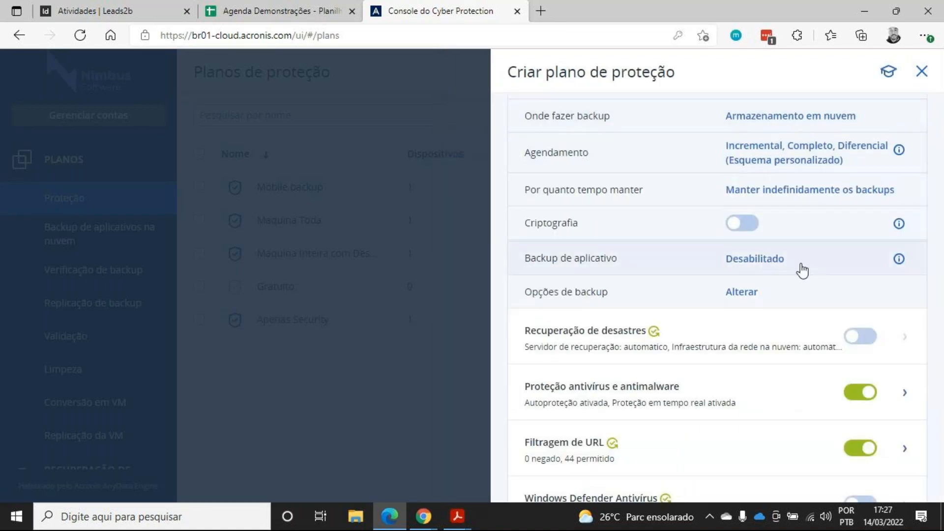
Open the backup options and set the alert for consecutive days without successful backups to 1 day
left_click(779, 297)
scroll(476, 299, "down", 10)
scroll(478, 301, "up", 10)
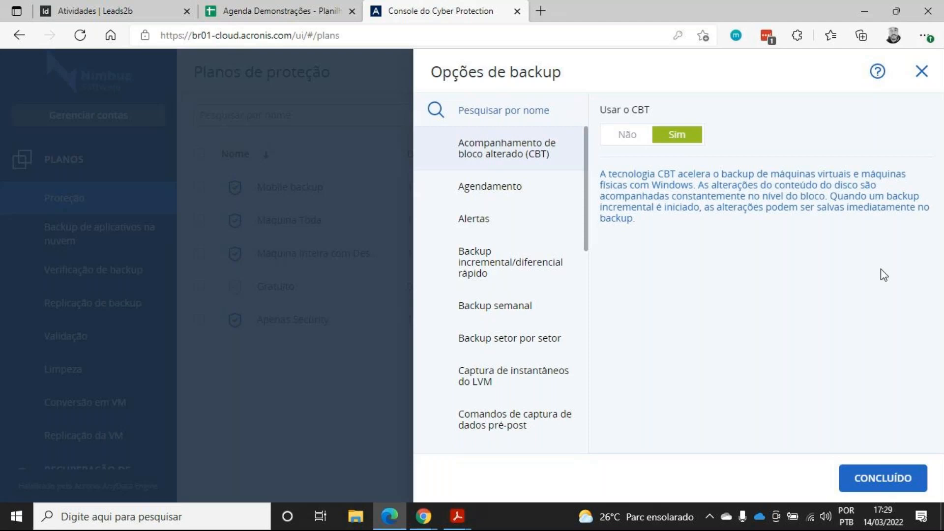
left_click(465, 217)
left_click(617, 147)
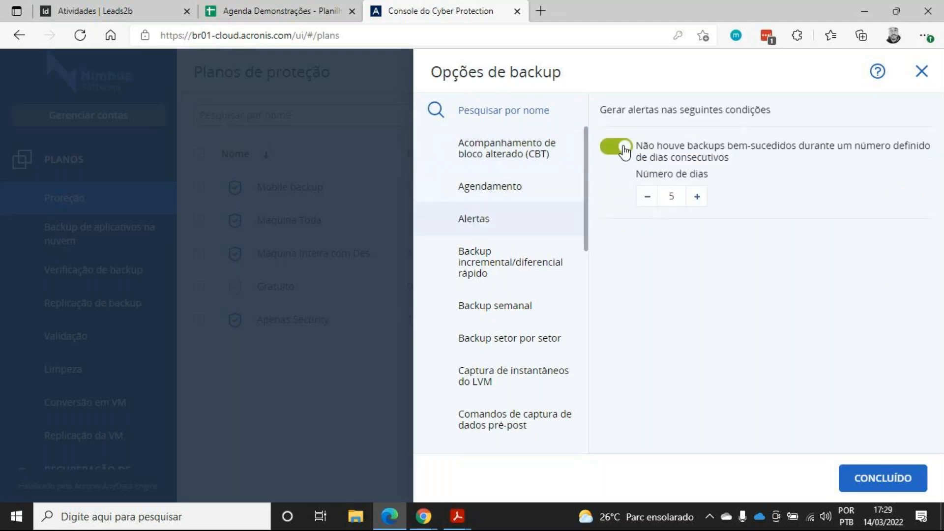
double_click(676, 199)
type("1")
left_click(721, 150)
left_click(630, 150)
Set LVM snapshot capture to Pelo LVM
left_click(516, 255)
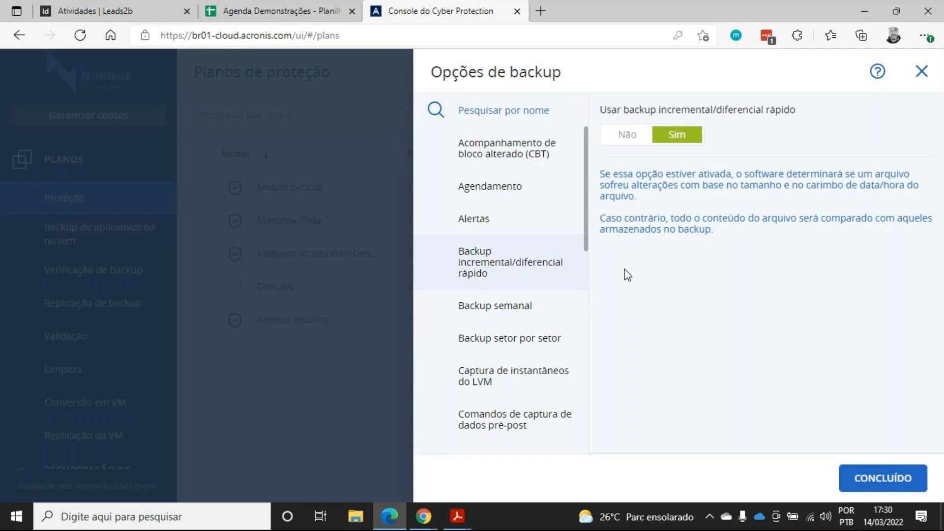
scroll(546, 206, "down", 2)
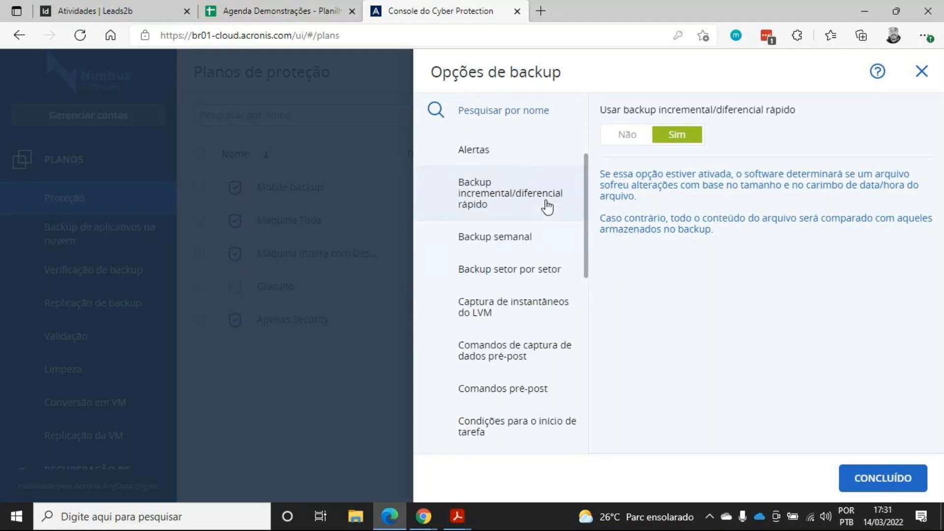
scroll(550, 215, "down", 2)
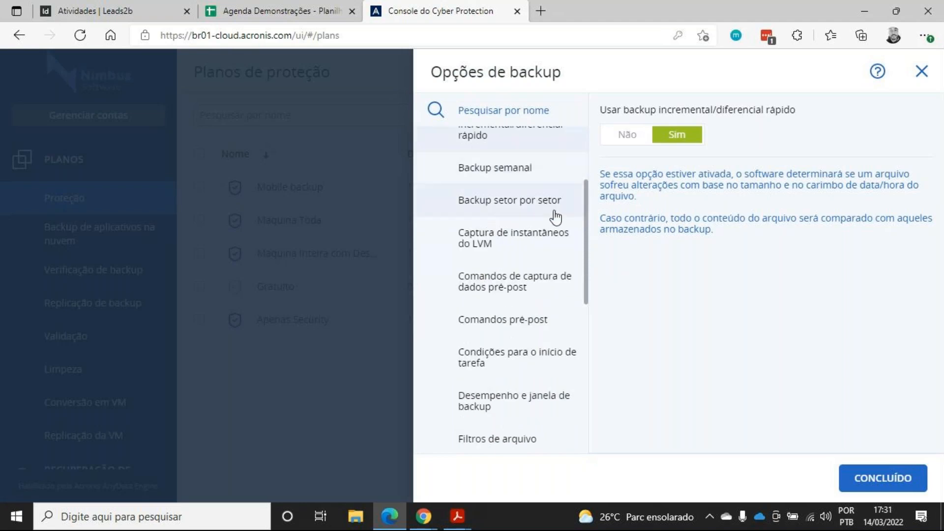
left_click(541, 245)
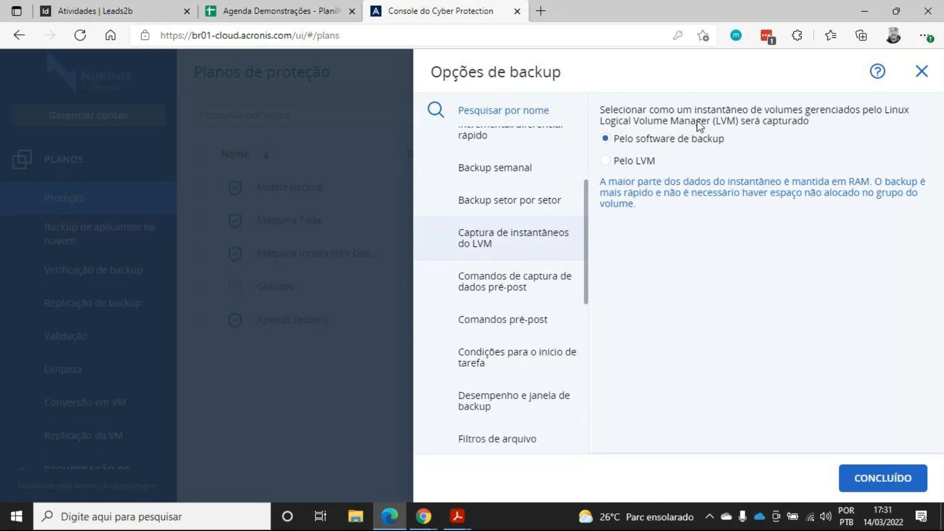
left_click(624, 165)
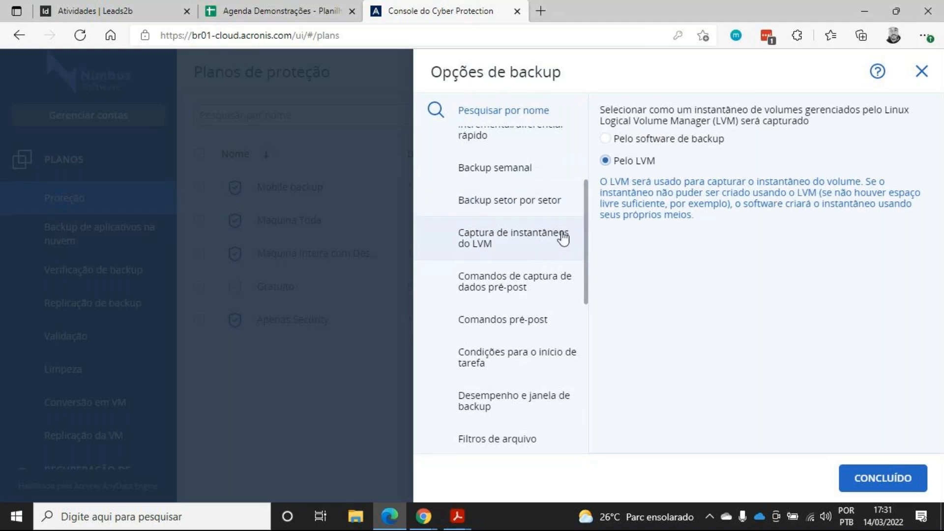
Examine the pre/post data capture commands and pre/post commands options
left_click(527, 297)
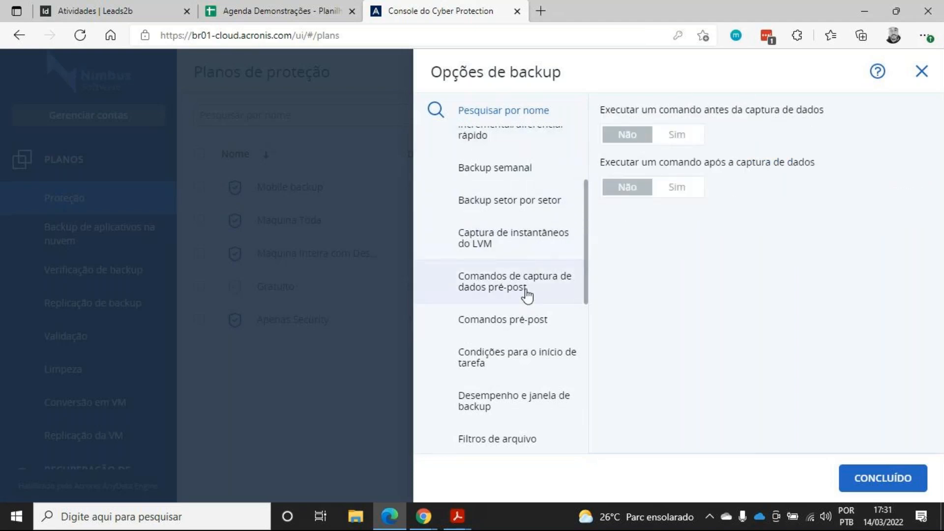
left_click(519, 244)
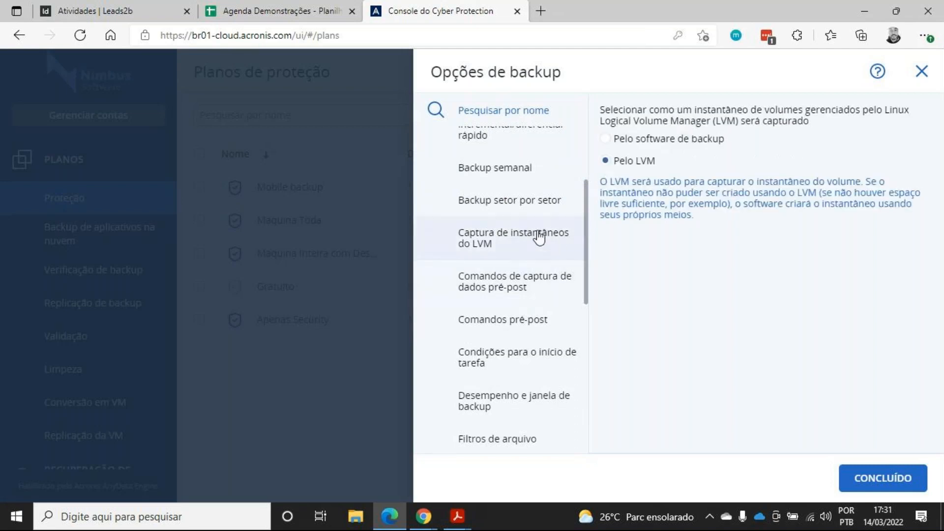
left_click(534, 293)
left_click(529, 324)
left_click(535, 294)
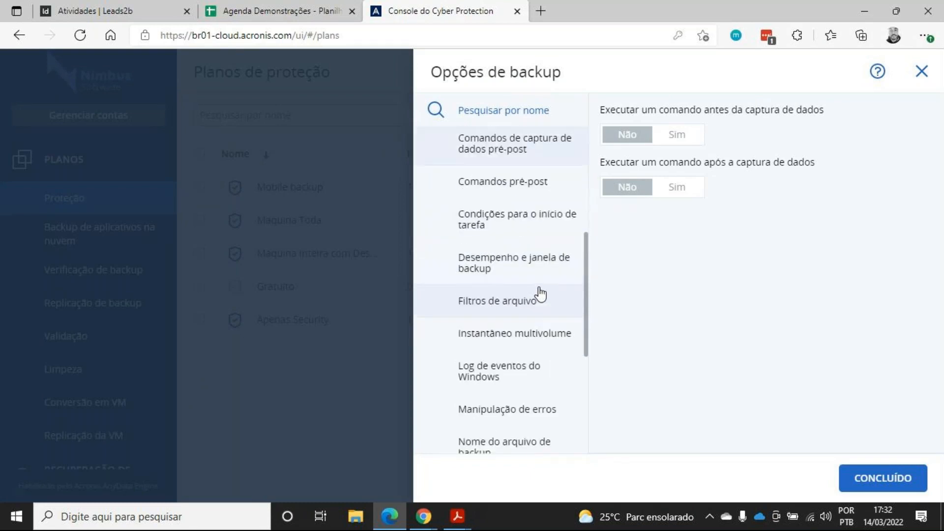
Try the task start condition to run the task anyway after a delay in hours
left_click(536, 225)
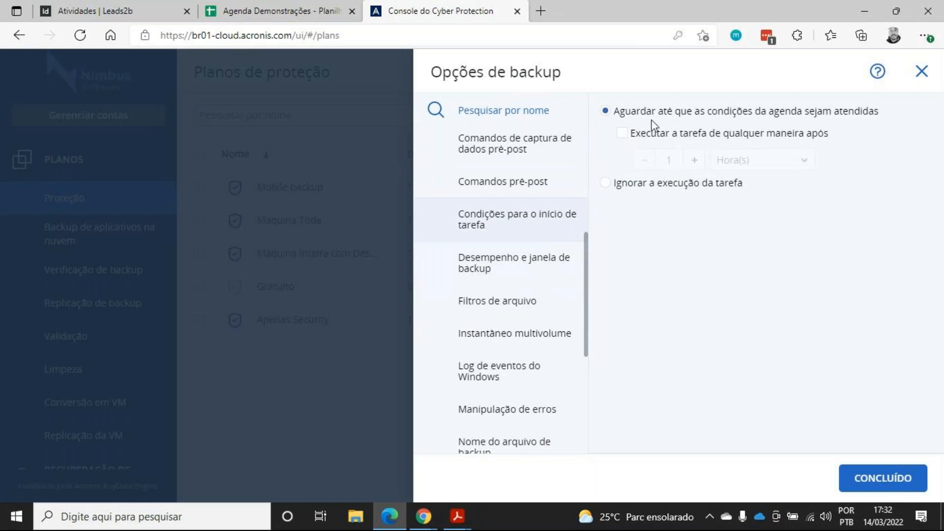
left_click(622, 133)
double_click(664, 162)
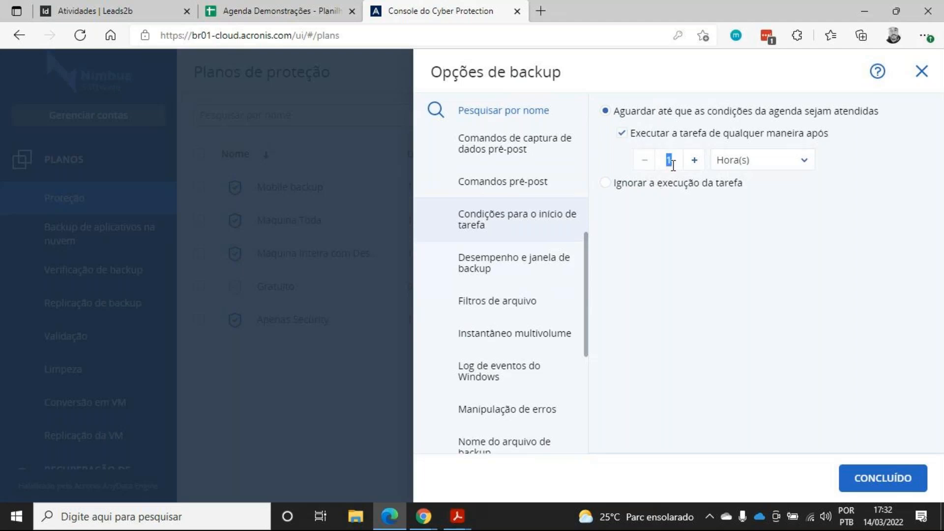
left_click(781, 167)
left_click(625, 137)
Enable custom performance and mark Monday to Friday, about 07:00–19:00, as the limited blue backup window
left_click(541, 260)
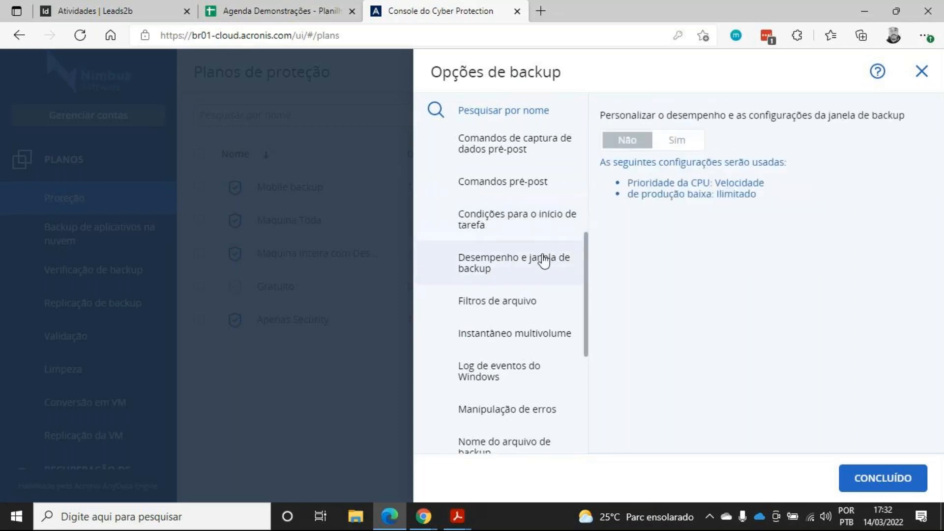
left_click(680, 139)
scroll(763, 273, "down", 3)
scroll(763, 279, "up", 3)
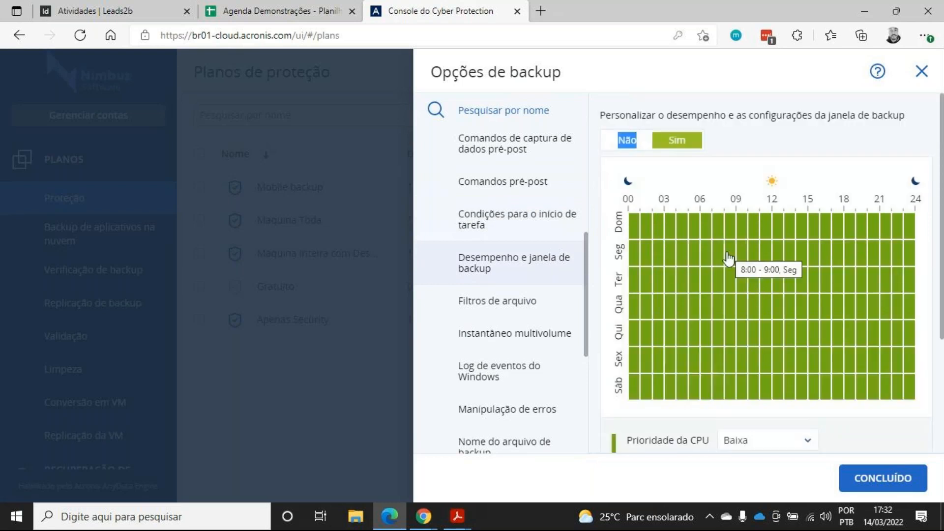
left_click_drag(718, 254, 840, 254)
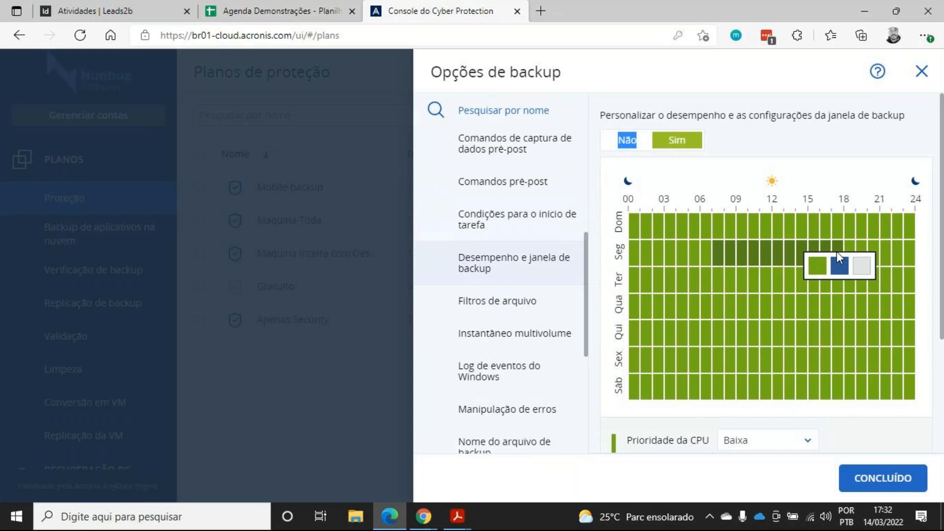
left_click(840, 266)
left_click_drag(721, 269, 843, 373)
left_click(842, 379)
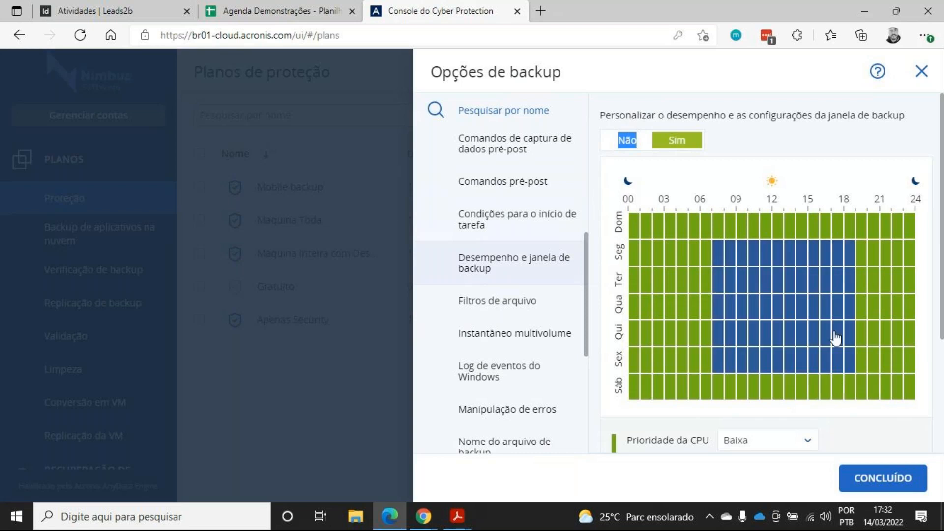
Set the green period's CPU priority to Alta and speed to 90%, then turn custom performance off again
scroll(775, 338, "down", 3)
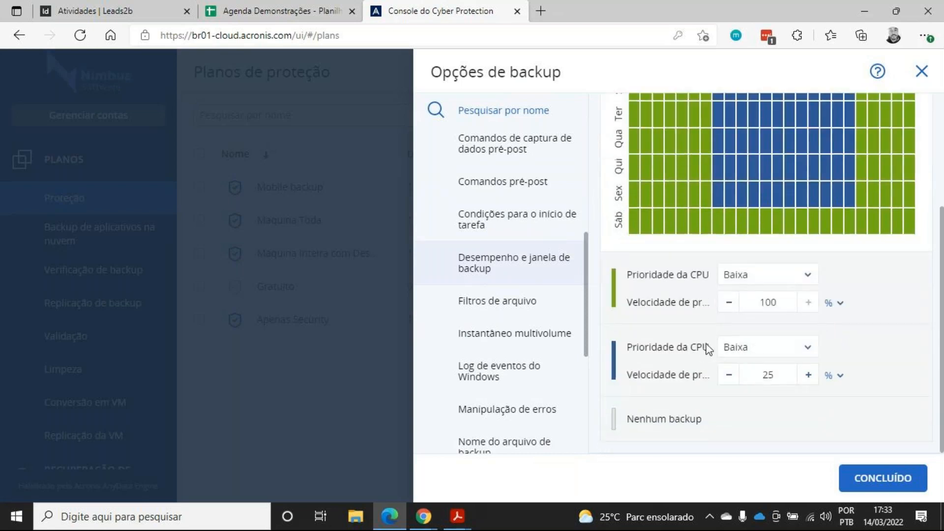
left_click_drag(762, 374, 778, 374)
left_click(880, 344)
scroll(883, 376, "up", 3)
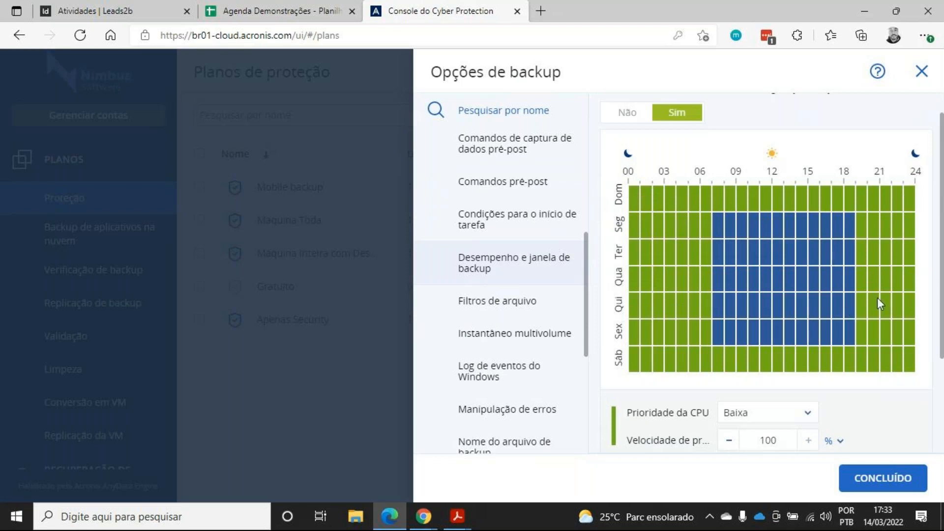
scroll(877, 297, "down", 3)
left_click(745, 276)
left_click(744, 300)
double_click(763, 302)
type("90")
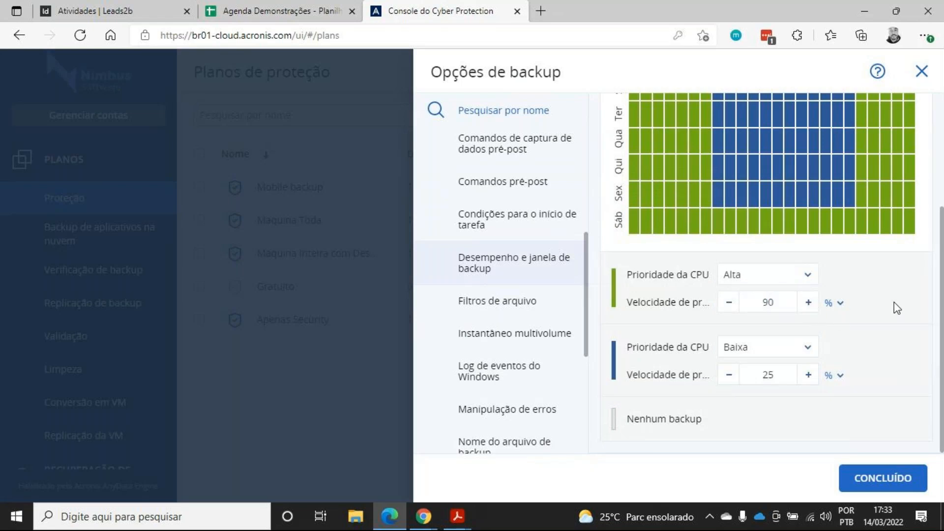
scroll(894, 305, "up", 3)
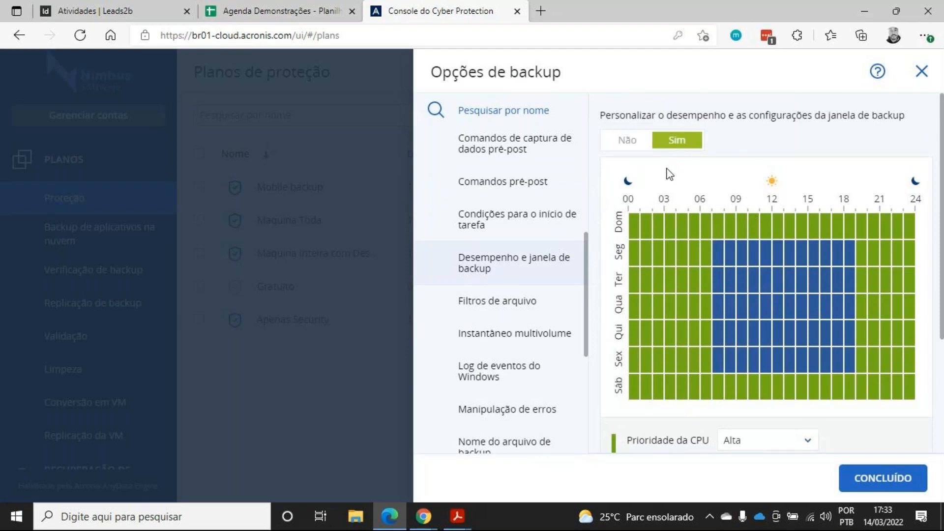
left_click(626, 141)
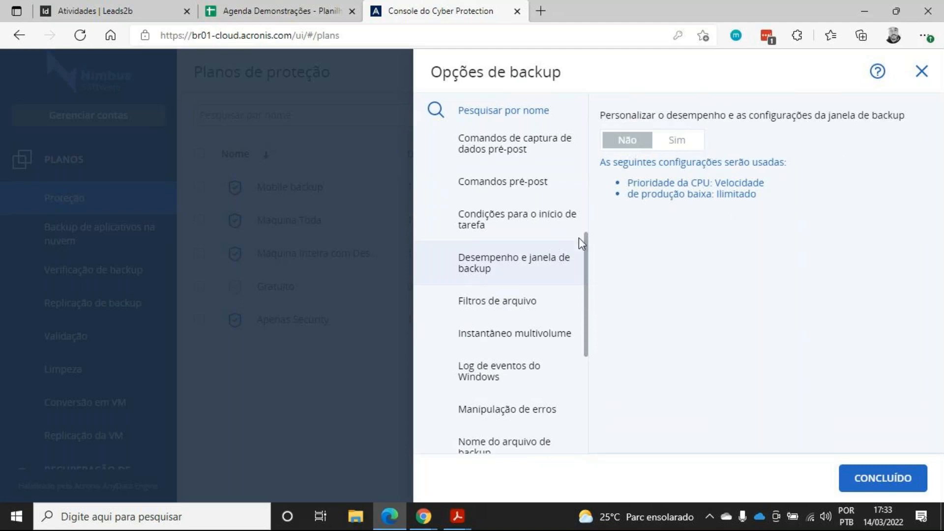
In the file filters, exclude .mp3 files and back up only .pdf files
scroll(541, 268, "down", 1)
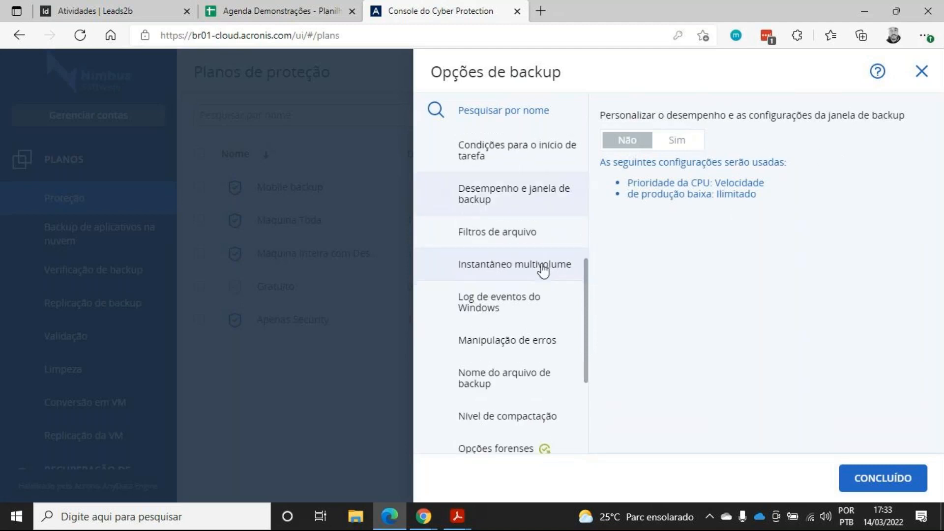
left_click(534, 234)
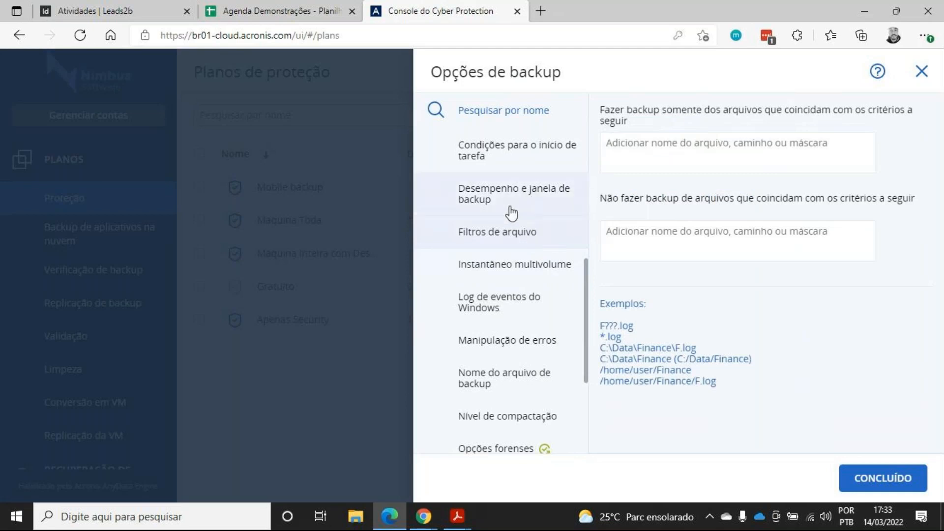
left_click(647, 237)
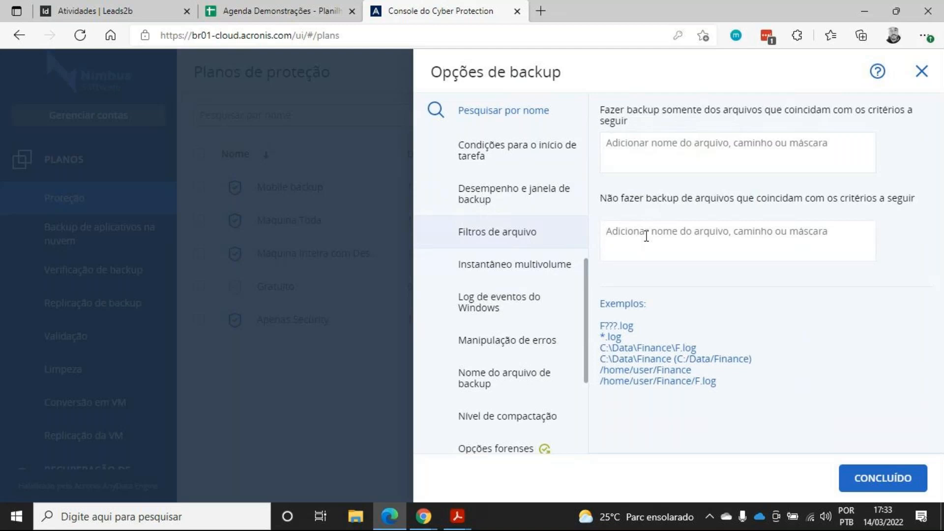
type(".mp3")
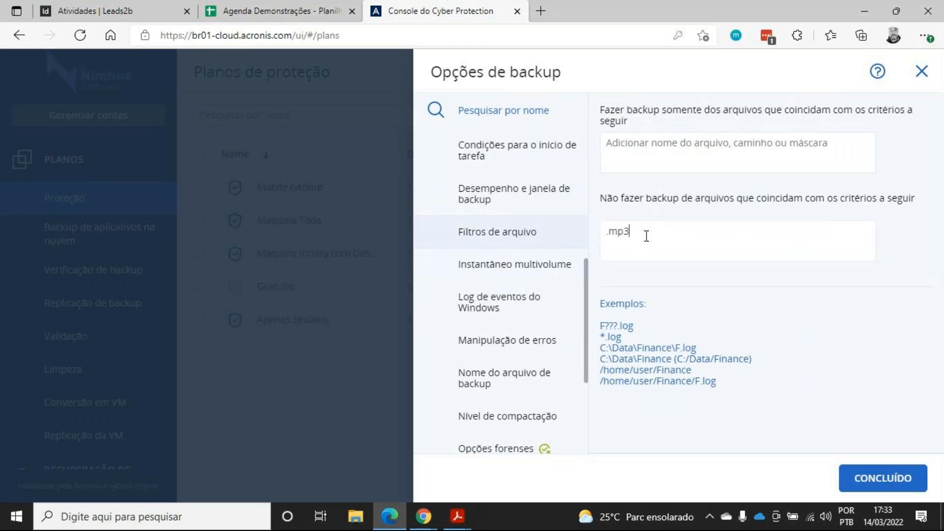
left_click(660, 133)
type(".pdf")
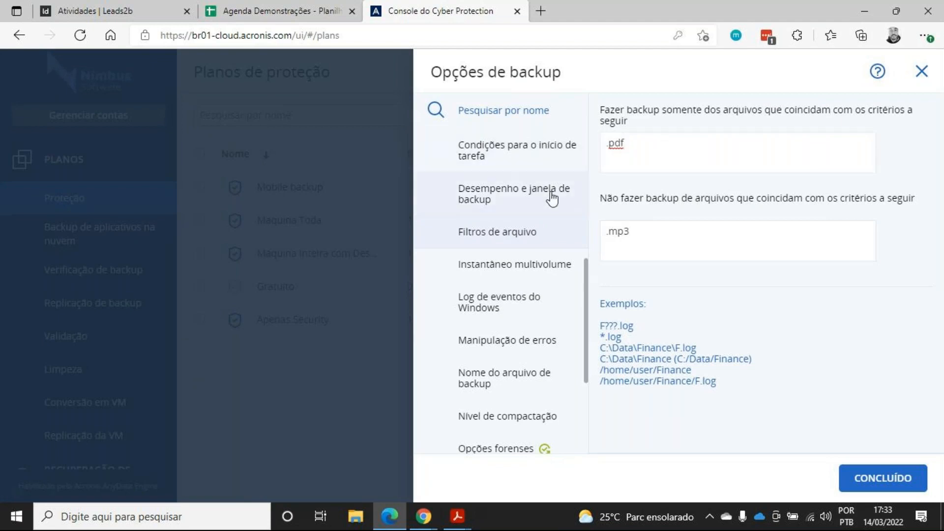
In error handling, set the interval between retry attempts to 5 minutes
scroll(576, 263, "down", 3)
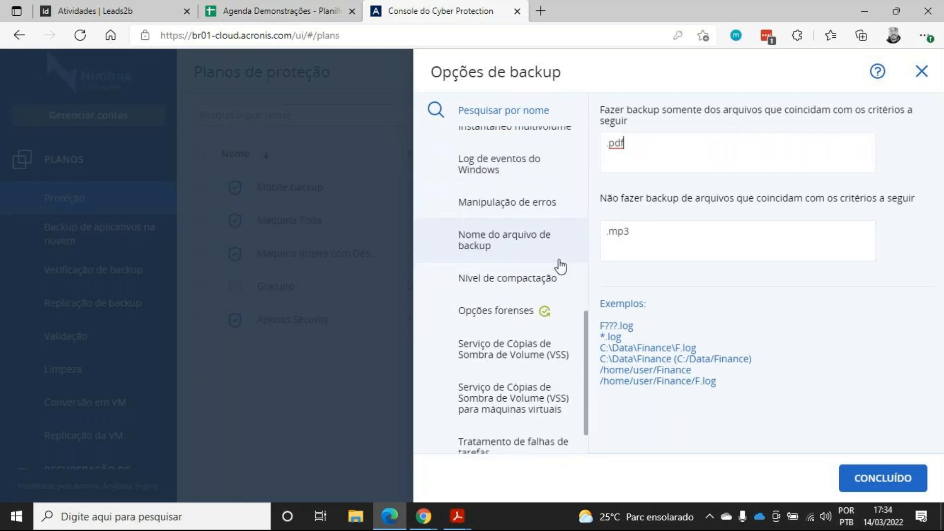
left_click(555, 214)
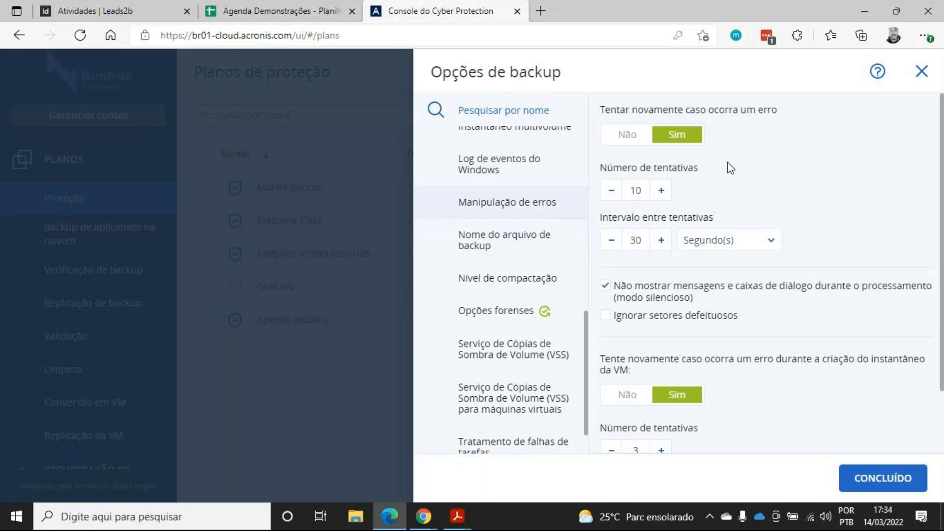
double_click(632, 190)
double_click(635, 241)
left_click(747, 242)
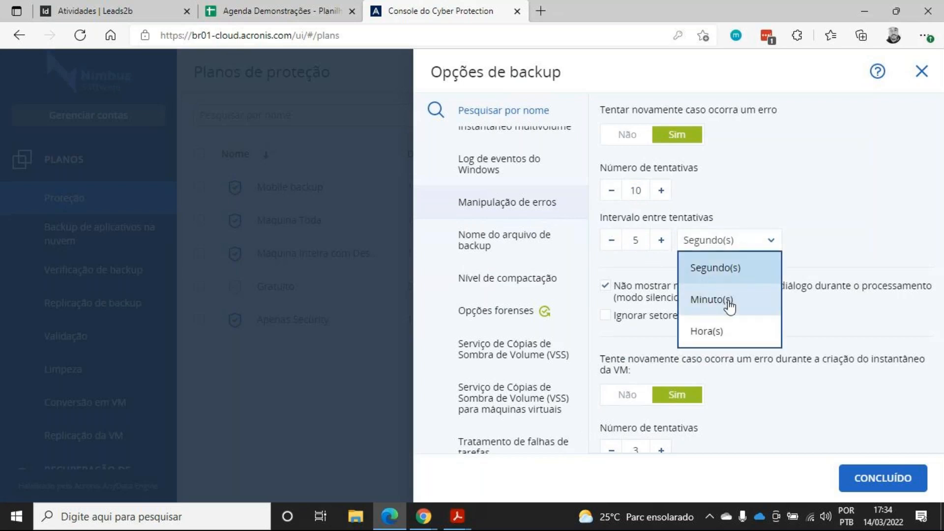
left_click(730, 301)
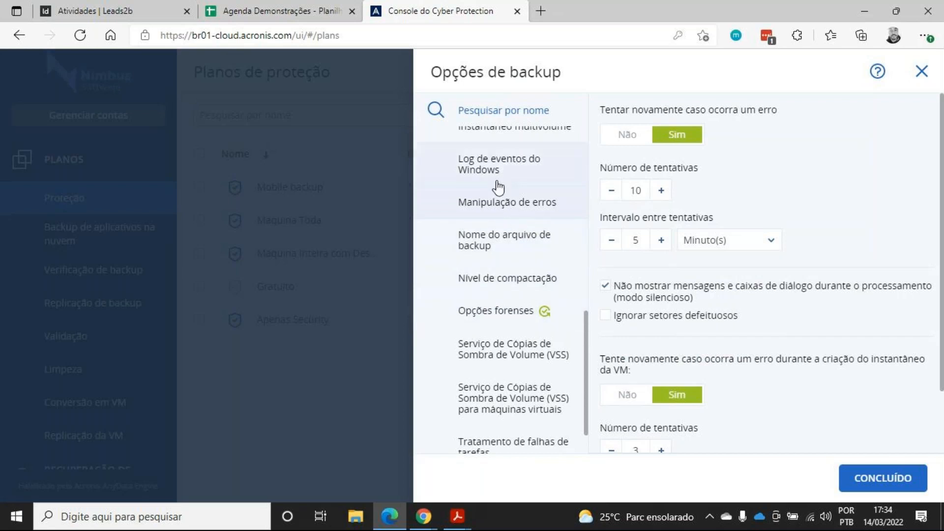
Review the forensic options and Volume Shadow Copy Service settings, then close the backup options
scroll(509, 209, "down", 1)
left_click(504, 261)
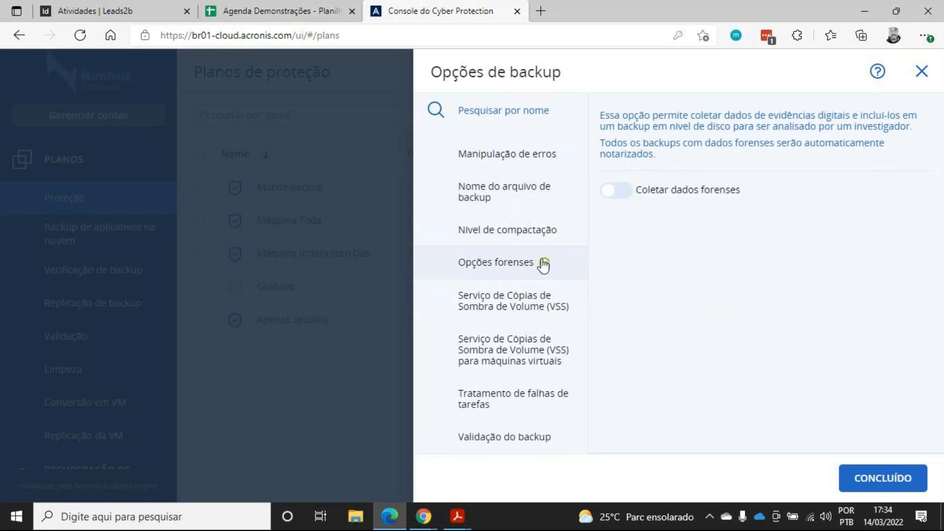
mouse_move(544, 269)
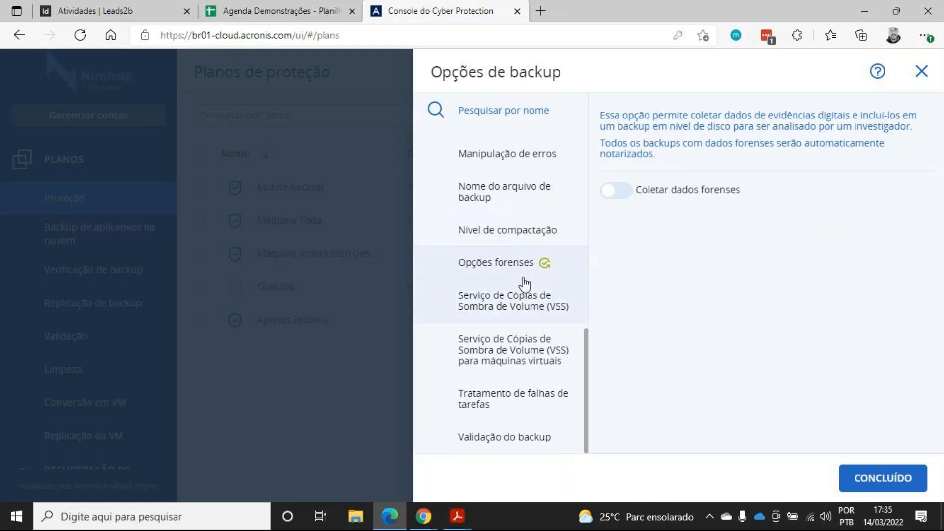
left_click(497, 300)
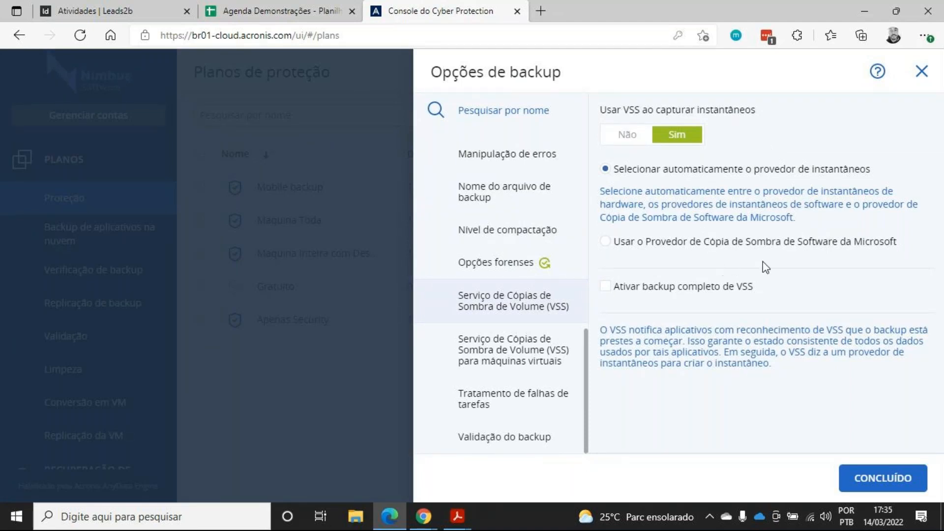
left_click(921, 71)
Collapse the Backup module and expand the antivirus and antimalware protection settings to review them
scroll(840, 304, "up", 5)
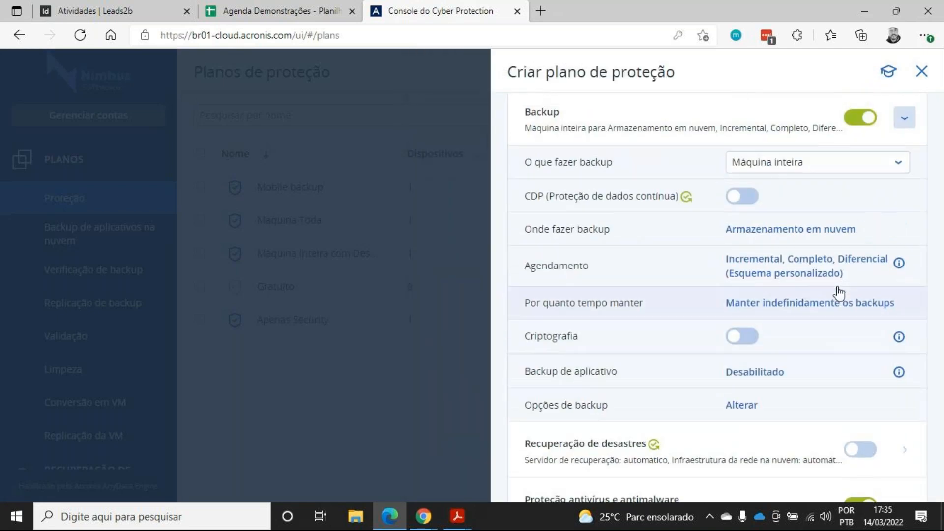
left_click(906, 254)
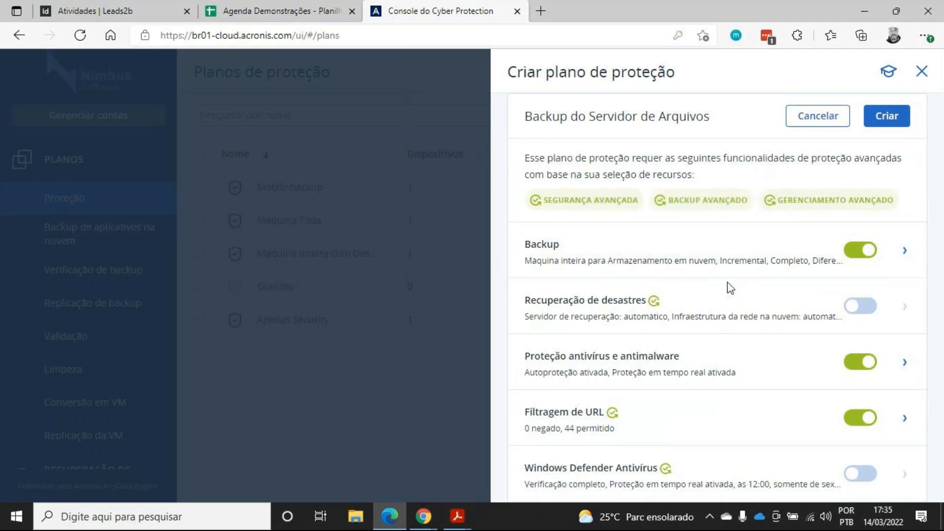
scroll(713, 238, "down", 3)
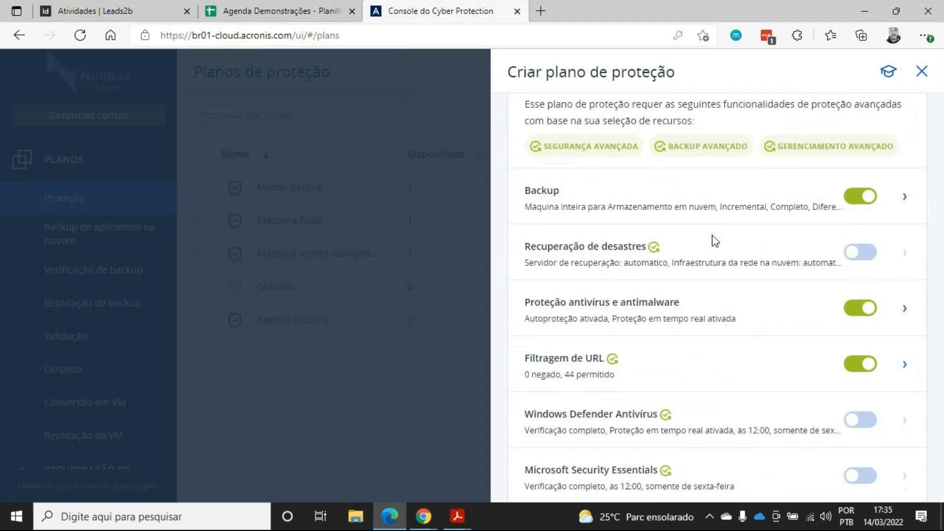
scroll(910, 246, "down", 2)
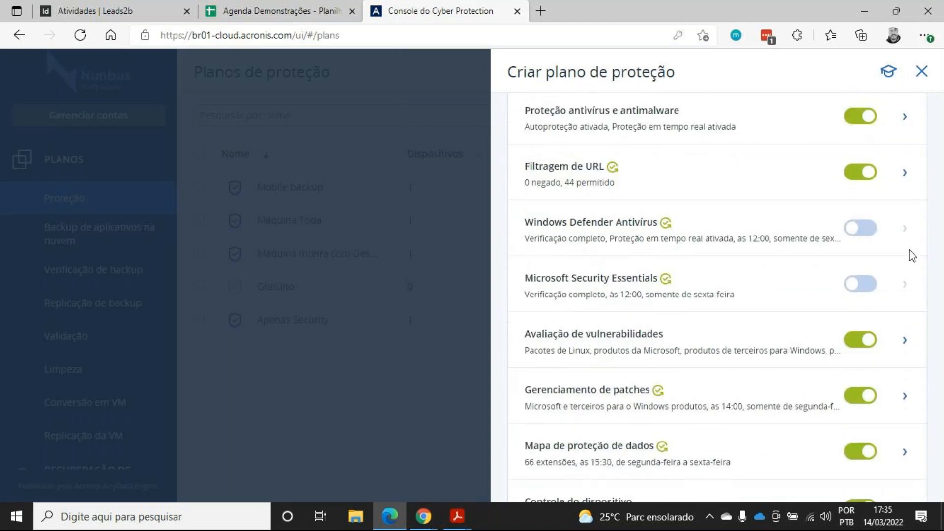
scroll(912, 249, "up", 1)
scroll(930, 314, "down", 1)
left_click(903, 117)
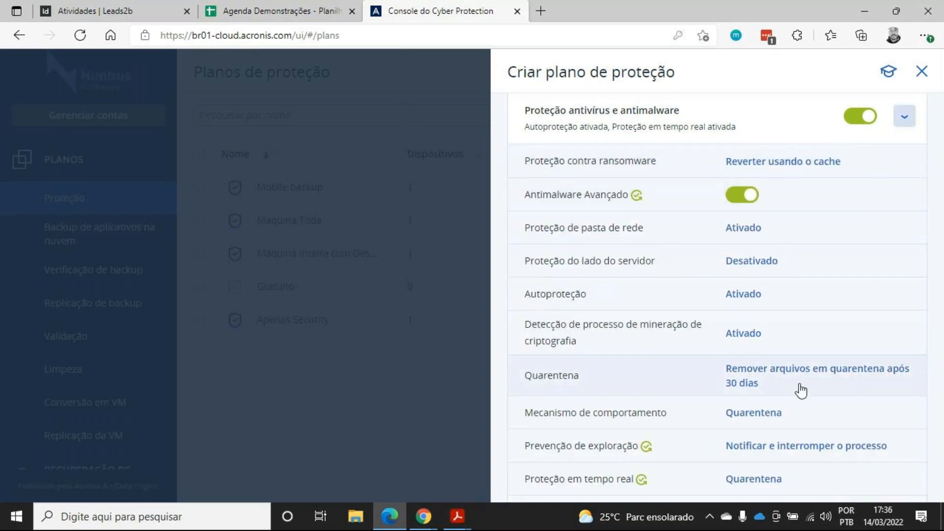
scroll(796, 197, "down", 8)
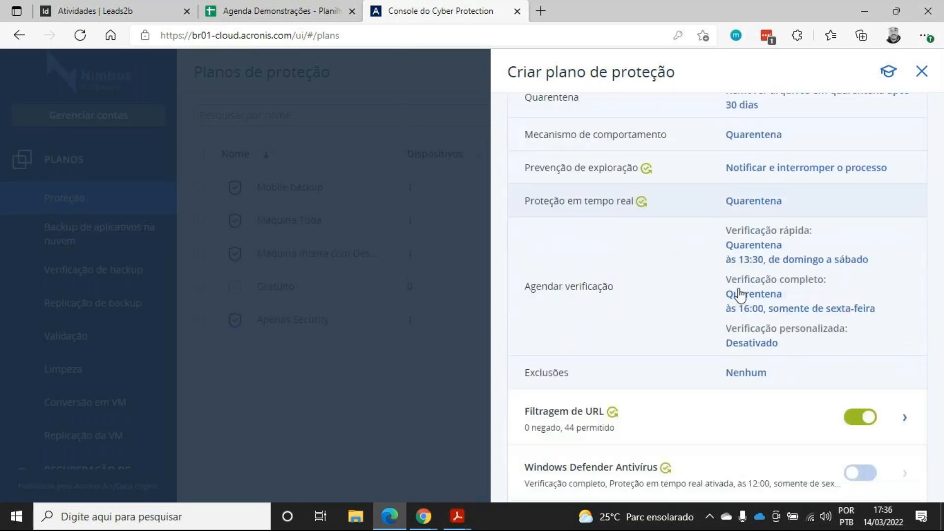
scroll(744, 288, "down", 1)
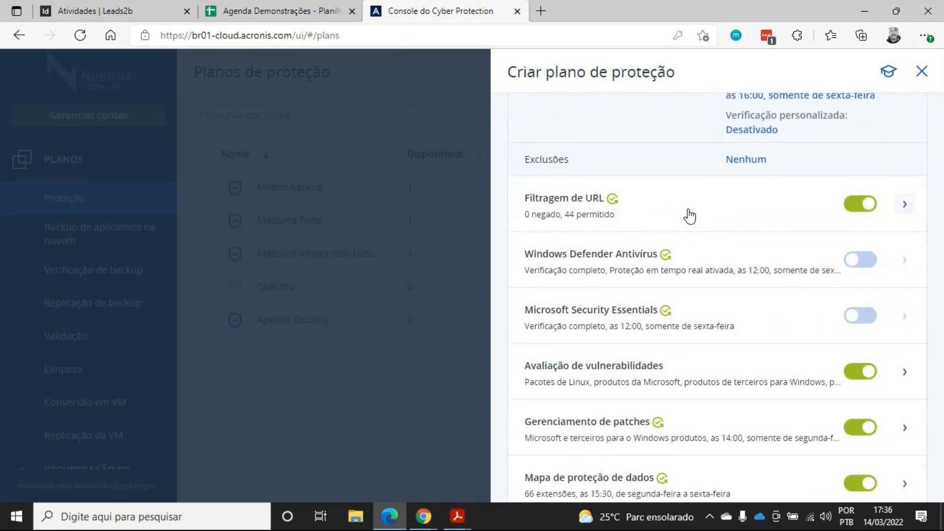
scroll(693, 337, "up", 8)
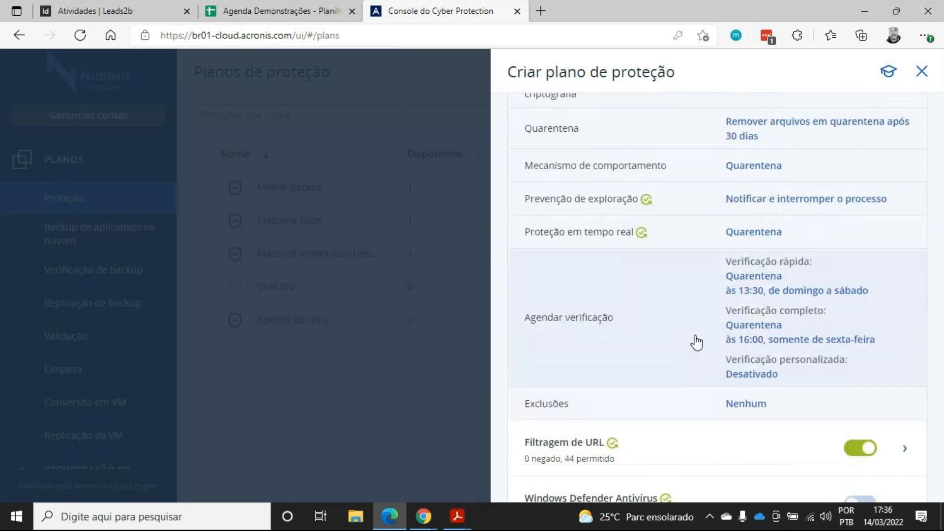
scroll(698, 349, "up", 3)
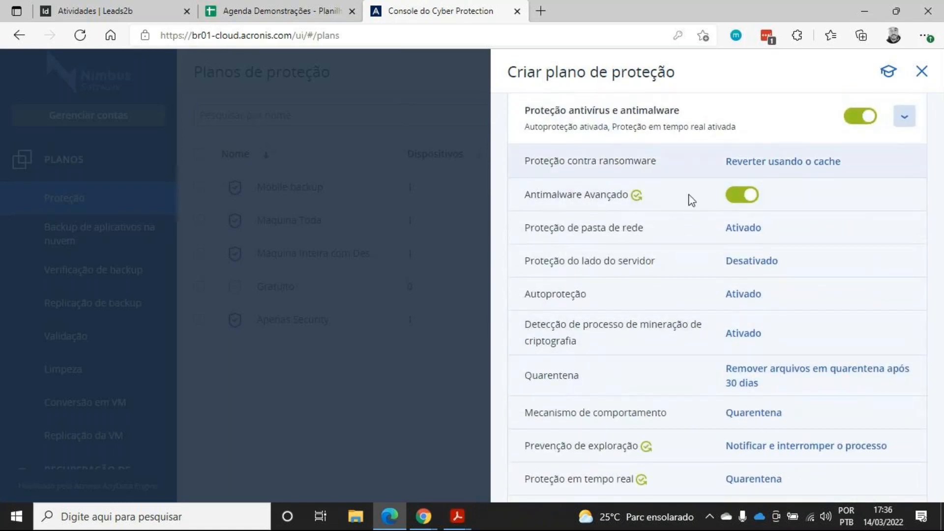
Review the ransomware protection detection actions, leaving Reverter usando o cache selected
left_click(815, 163)
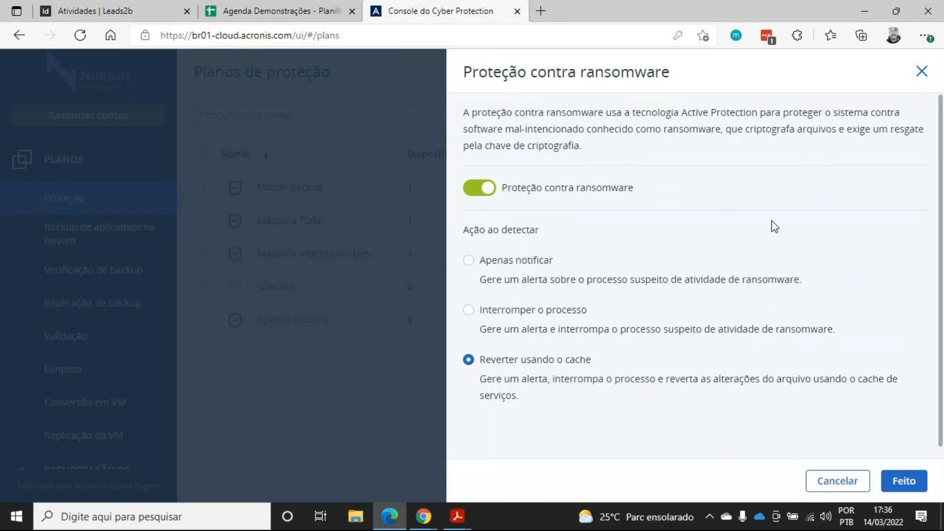
left_click(491, 268)
left_click(491, 310)
left_click(506, 361)
left_click(516, 277)
left_click(514, 323)
left_click(506, 363)
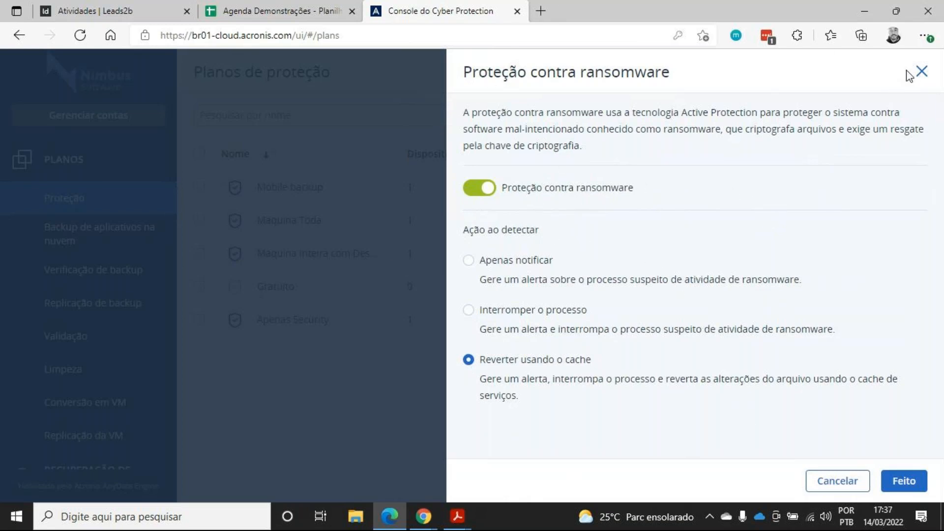
left_click(921, 71)
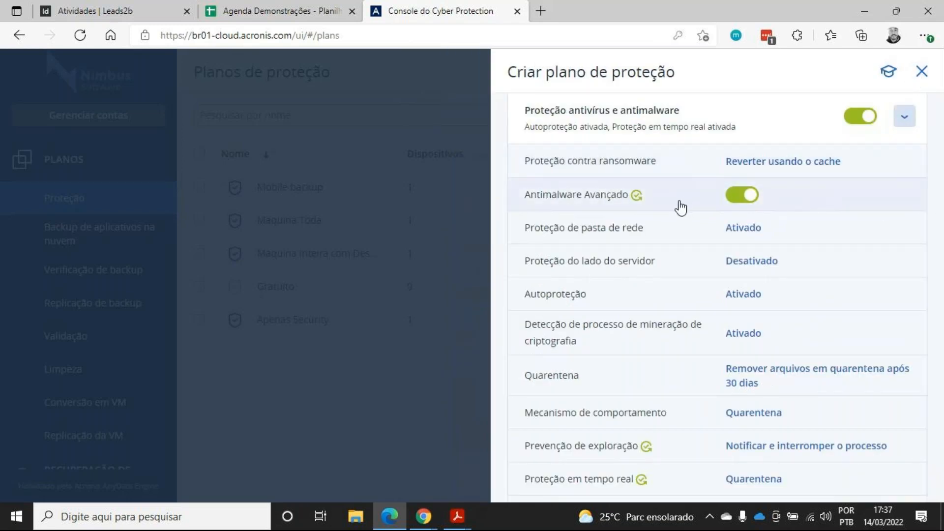
Open the network folder protection settings and close them
scroll(626, 224, "down", 5)
scroll(628, 235, "up", 5)
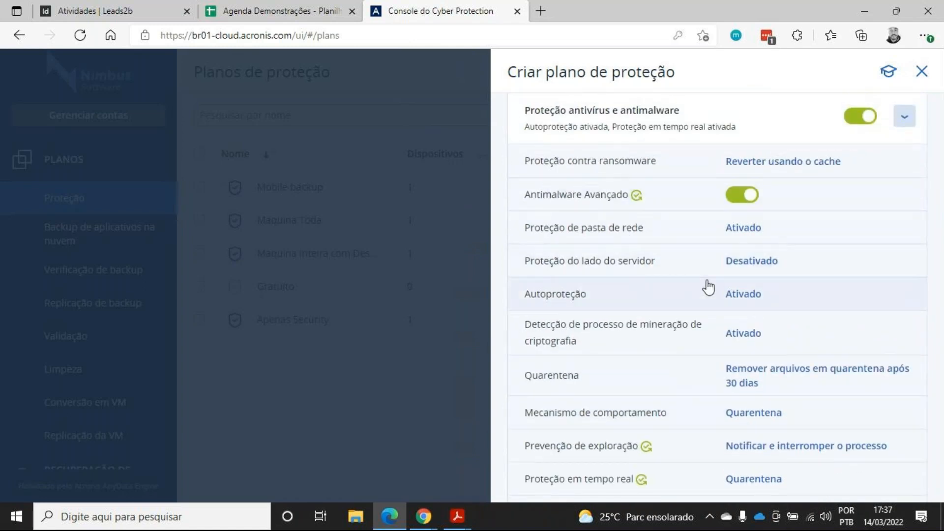
scroll(706, 152, "down", 1)
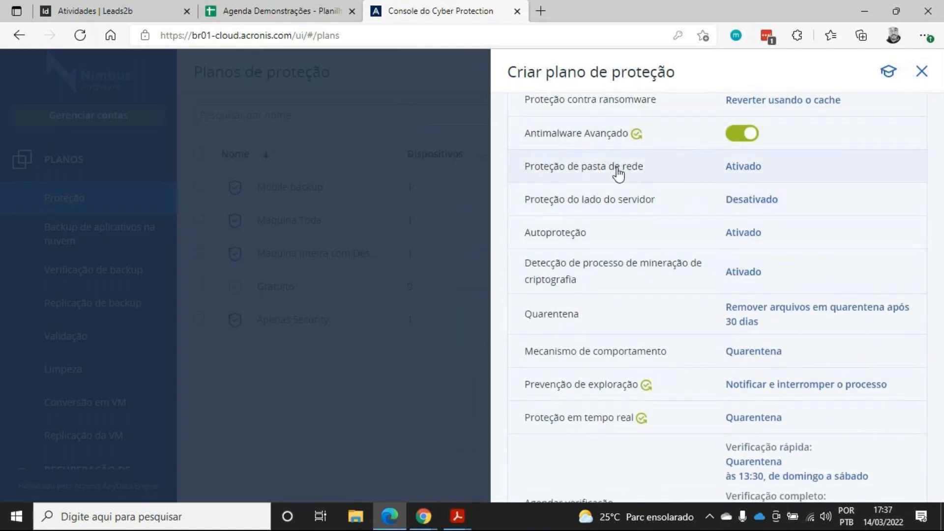
left_click(659, 172)
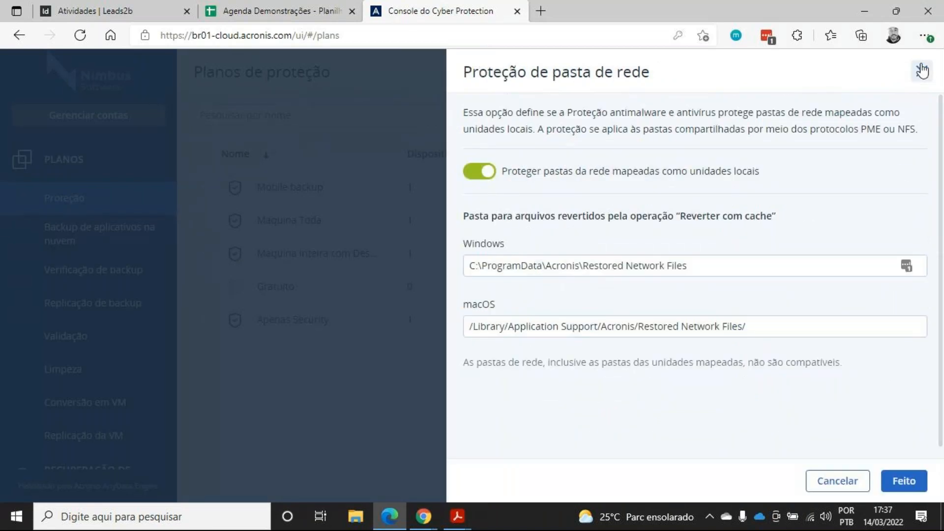
left_click(919, 70)
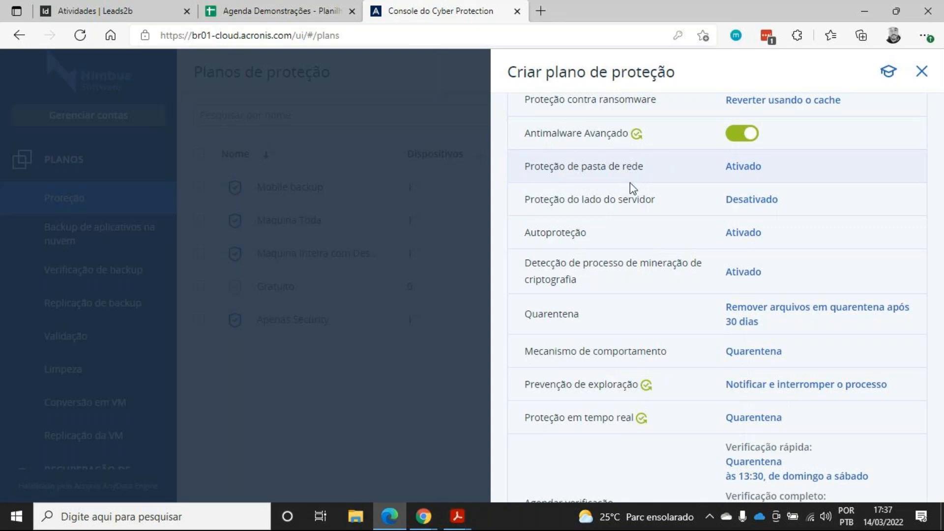
Try enabling server-side protection for the antimalware module
left_click(623, 206)
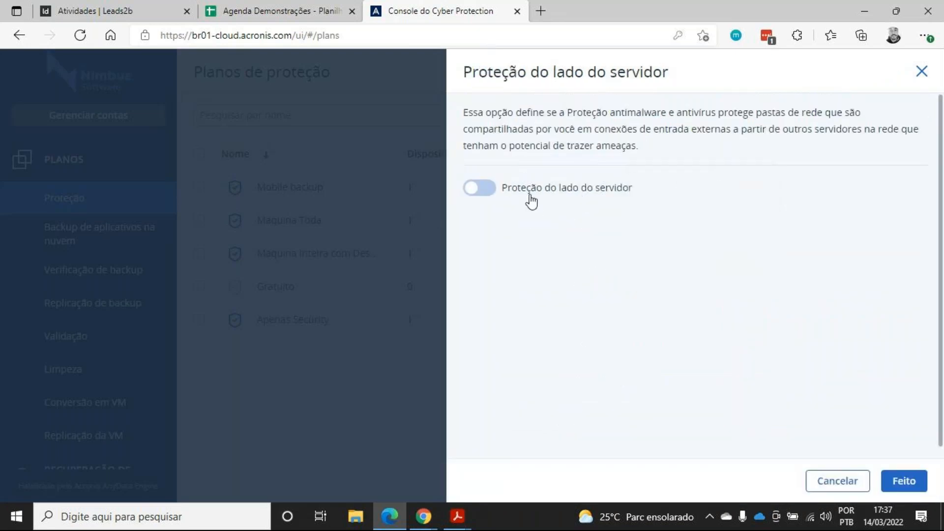
left_click(489, 193)
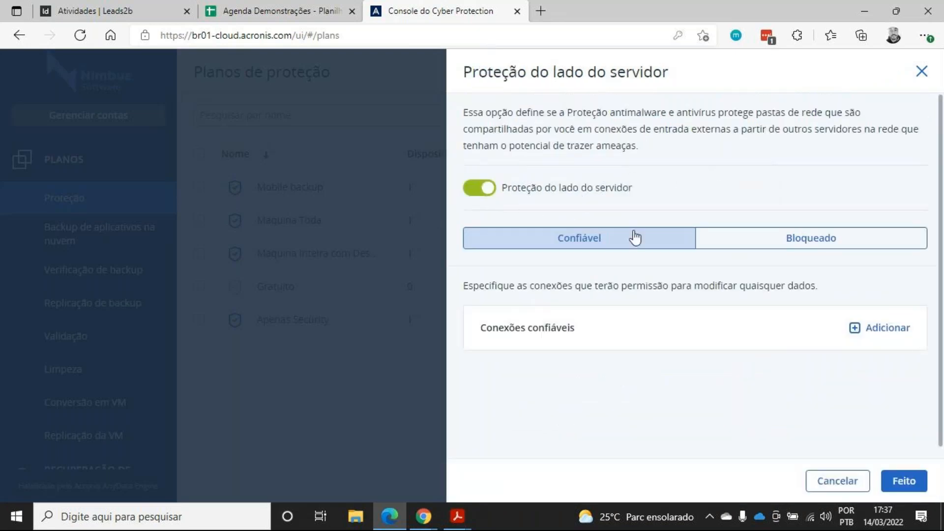
left_click(922, 72)
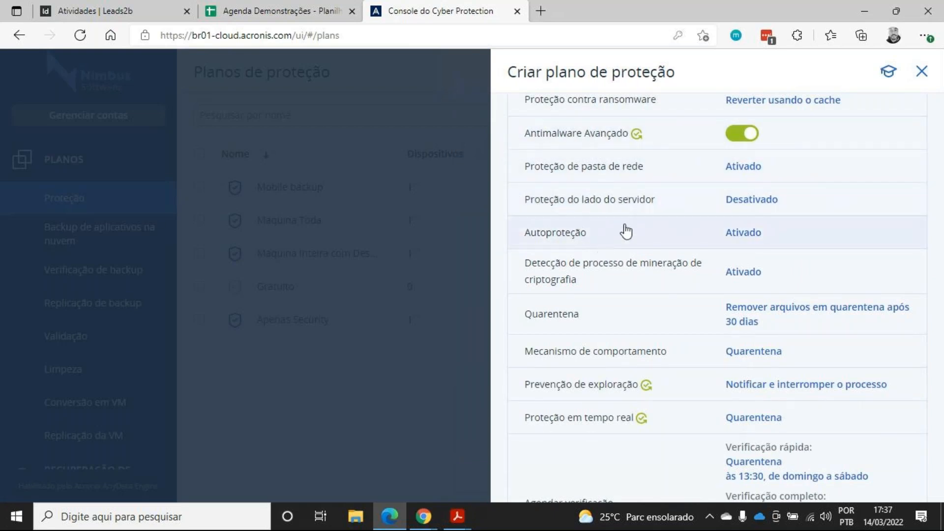
Enable password protection in self-protection and select the generated local modification password
scroll(626, 231, "down", 1)
left_click(604, 176)
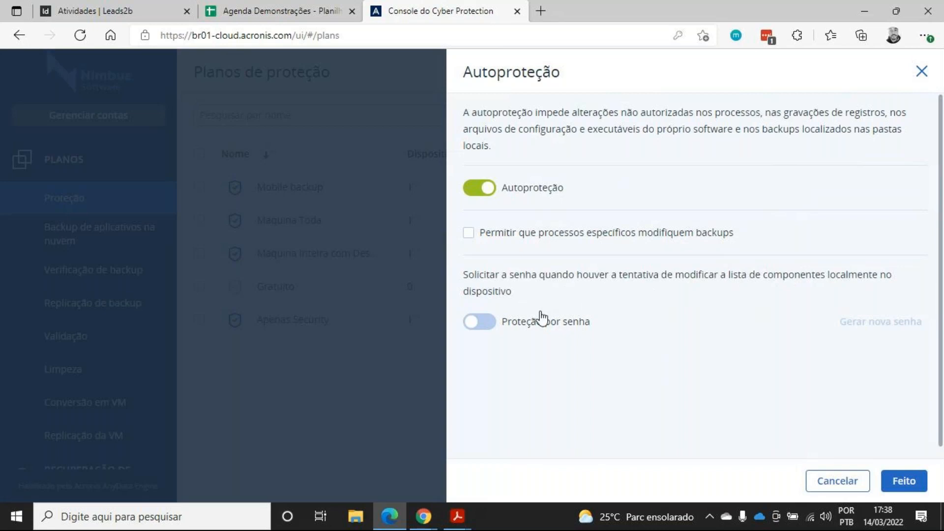
left_click(490, 324)
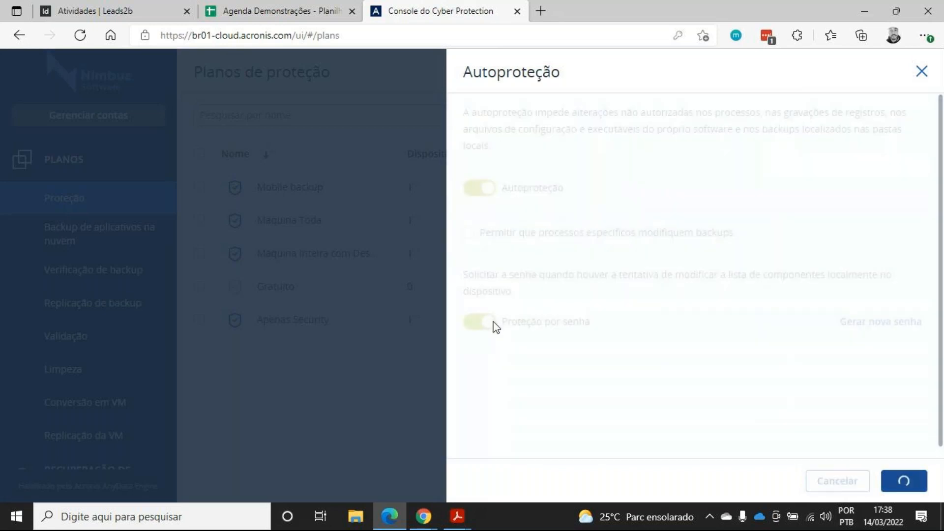
left_click_drag(498, 234, 309, 242)
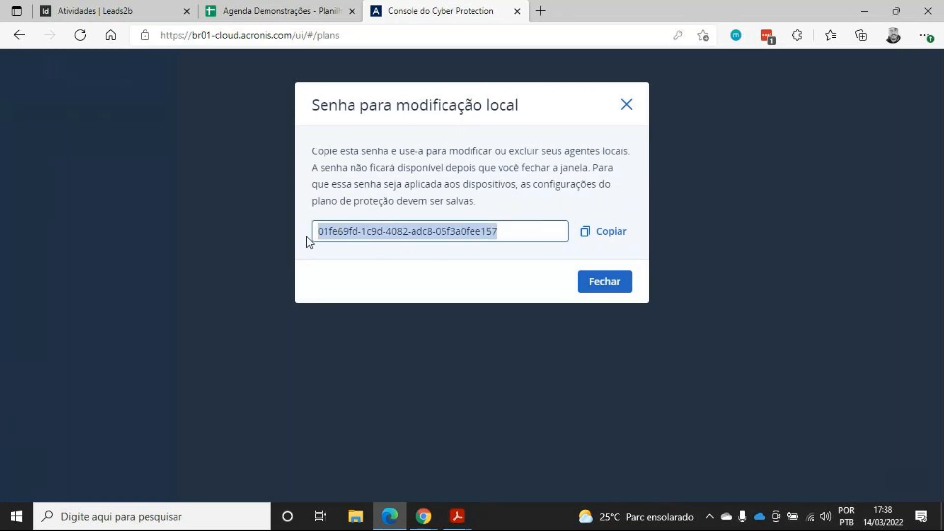
left_click(626, 105)
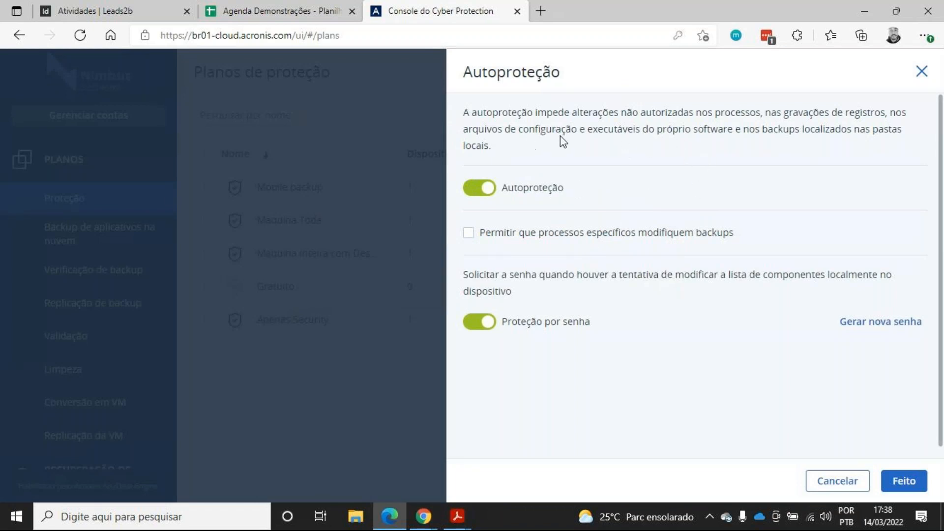
left_click(921, 72)
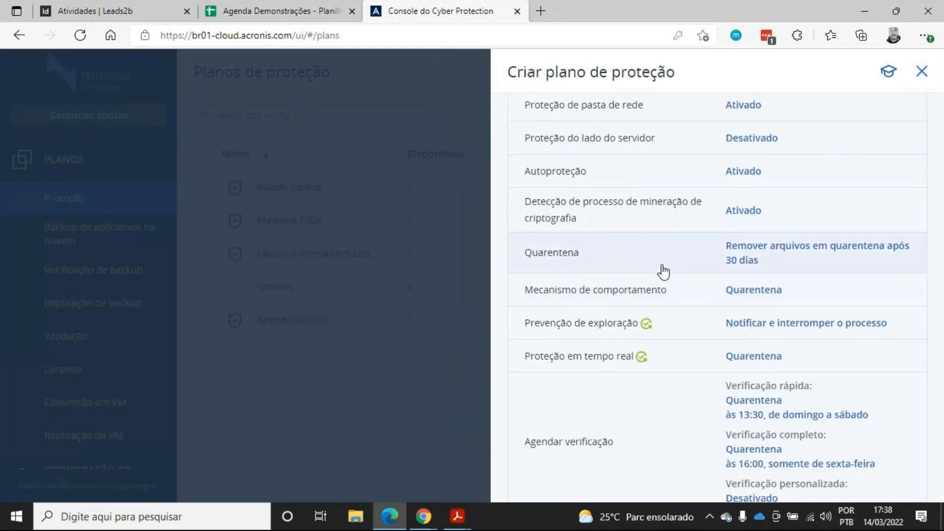
Open the cryptomining process detection settings and close them
scroll(663, 271, "up", 2)
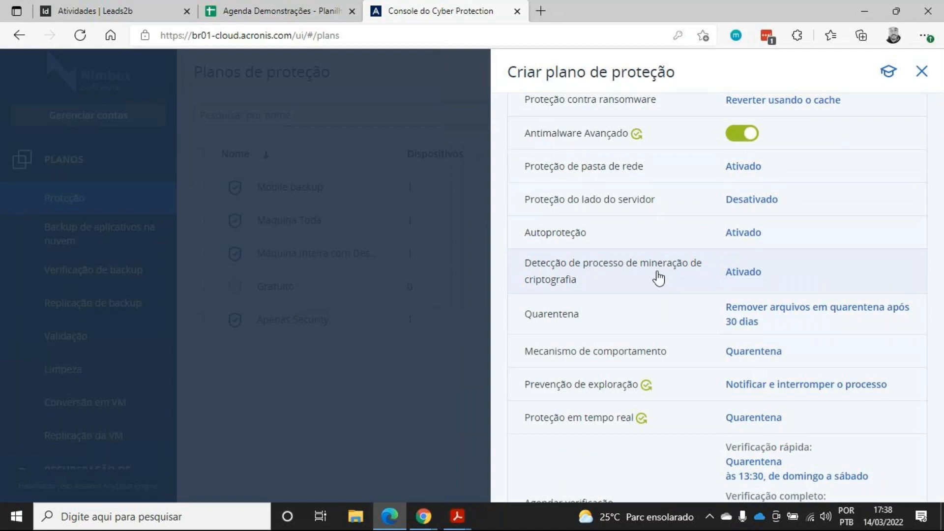
left_click(659, 278)
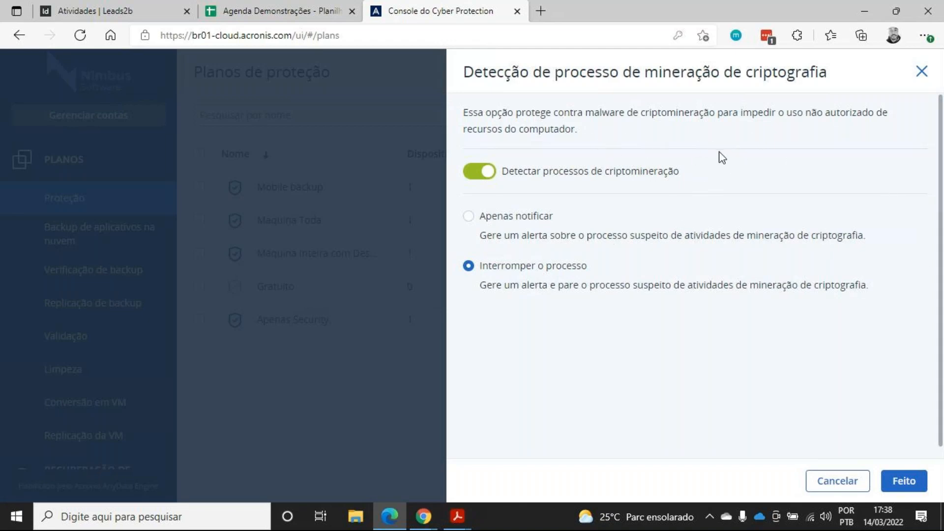
left_click(921, 72)
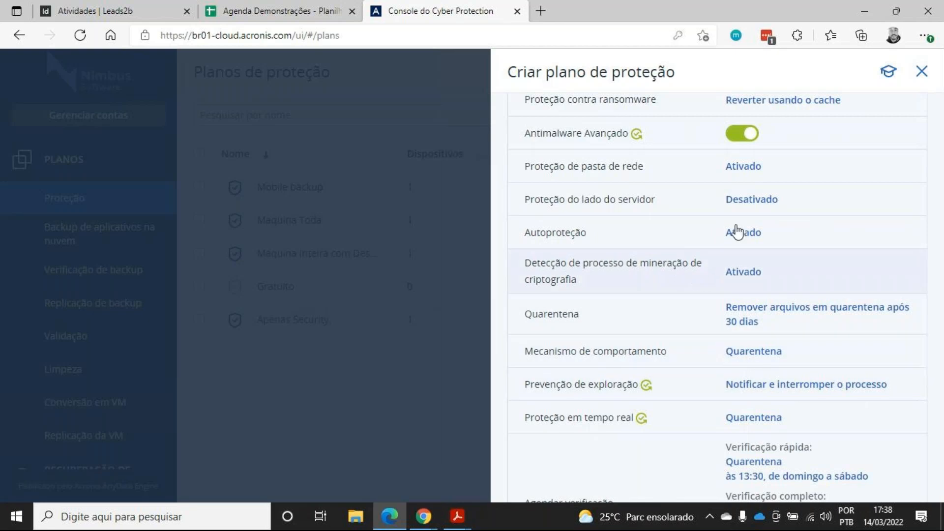
scroll(717, 318, "down", 1)
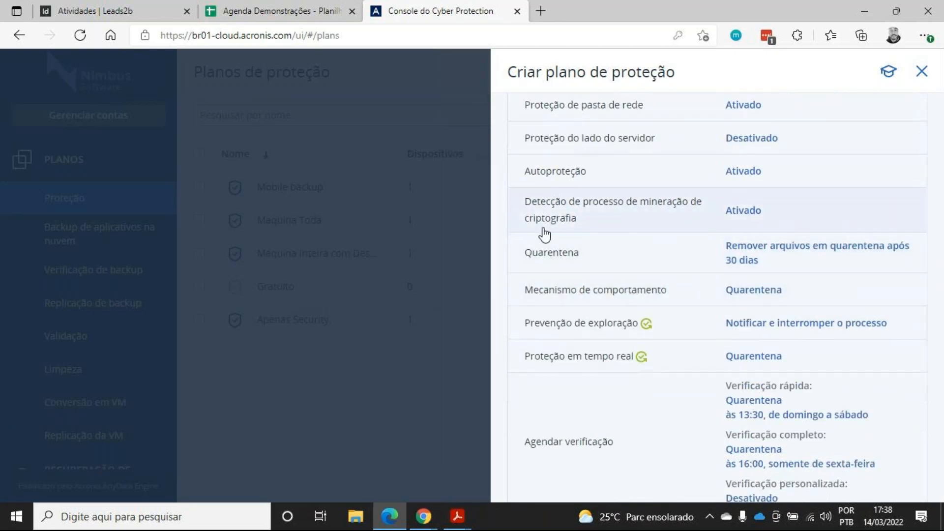
Open the quarantine settings and close them
scroll(645, 255, "down", 1)
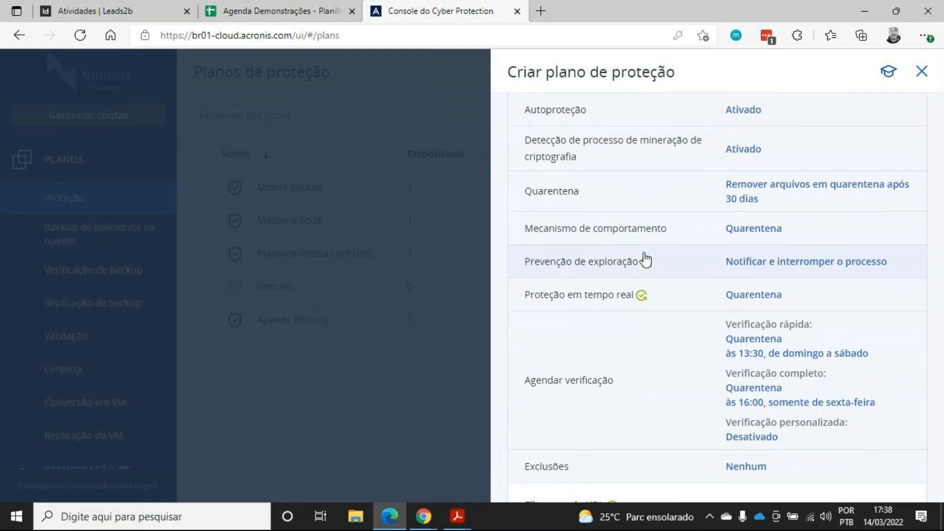
left_click(615, 209)
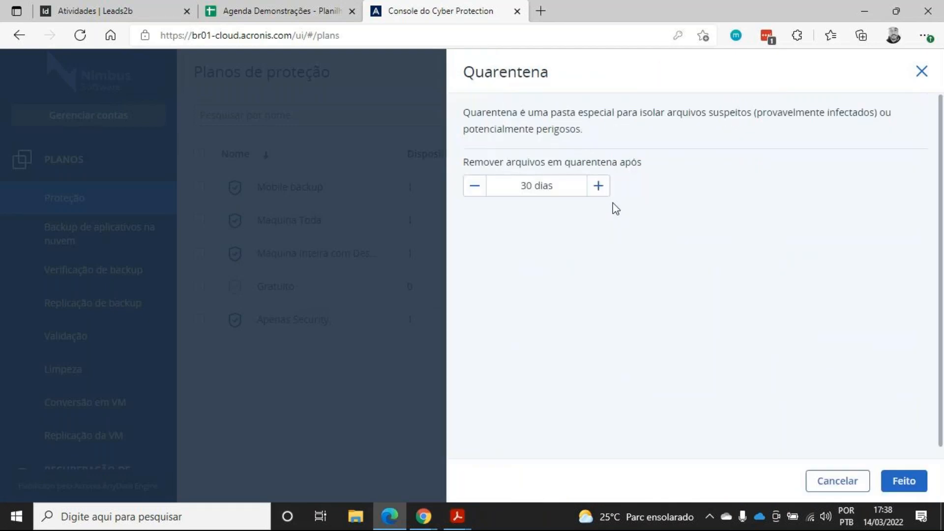
left_click(920, 71)
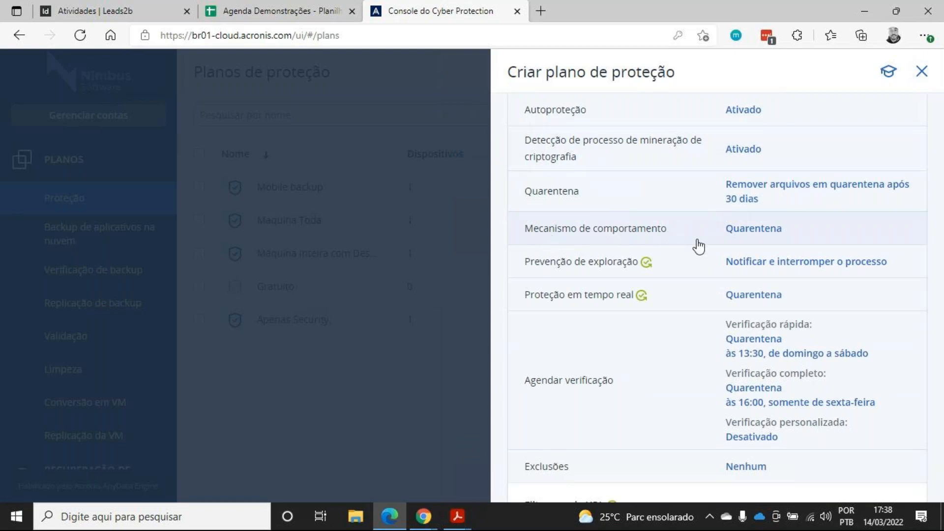
Open the scan schedule settings and expand and collapse the quick scan options
scroll(700, 250, "down", 2)
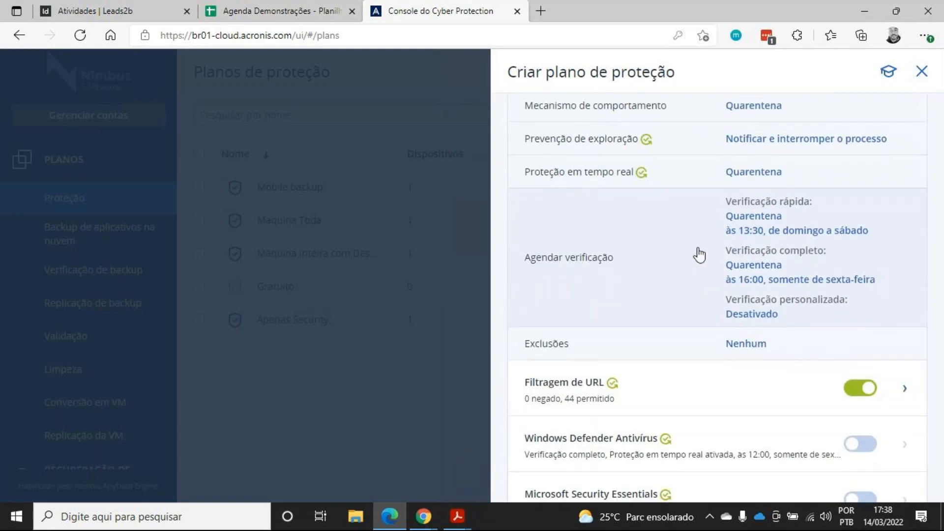
left_click(701, 253)
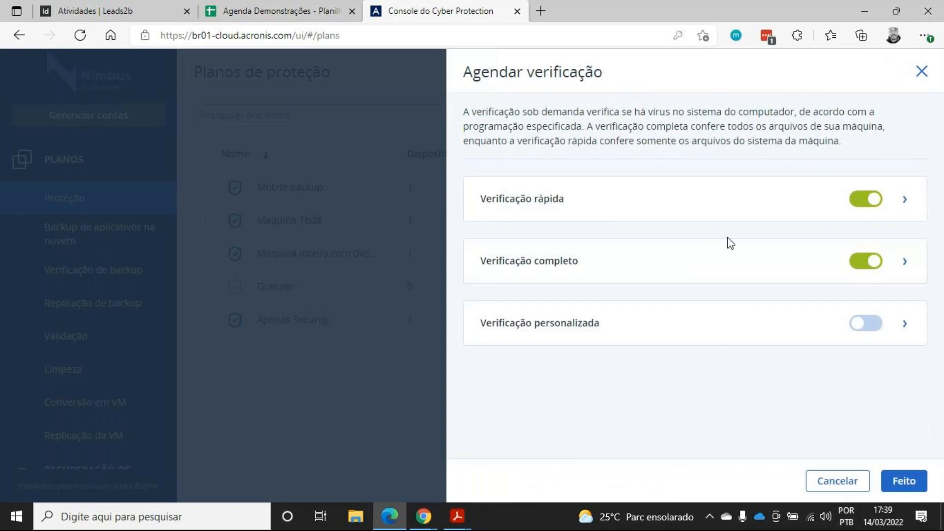
left_click(905, 200)
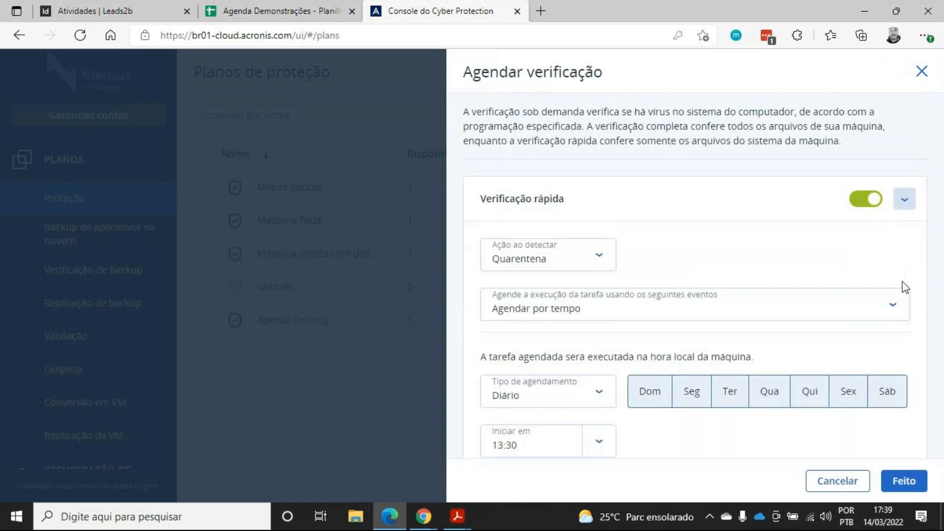
left_click(905, 200)
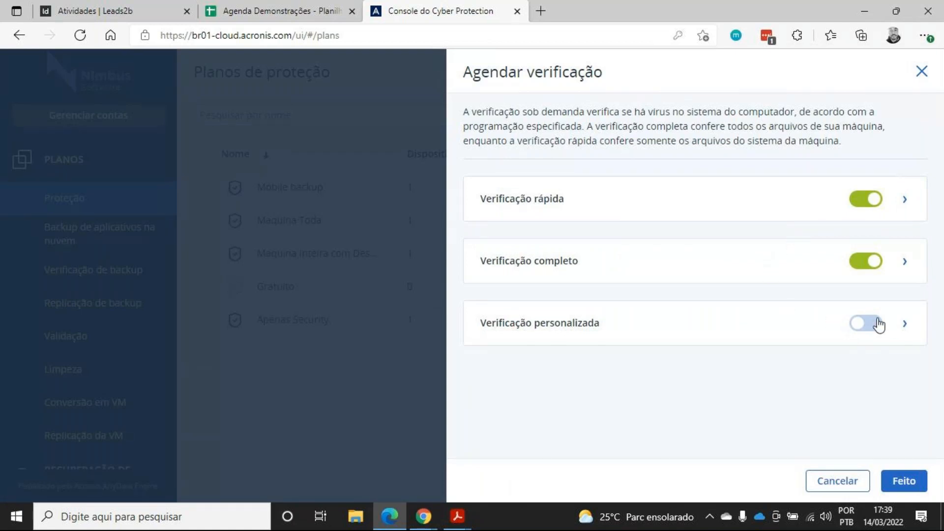
Try enabling the custom scan, then close the scan schedule without saving
left_click(863, 326)
left_click(905, 324)
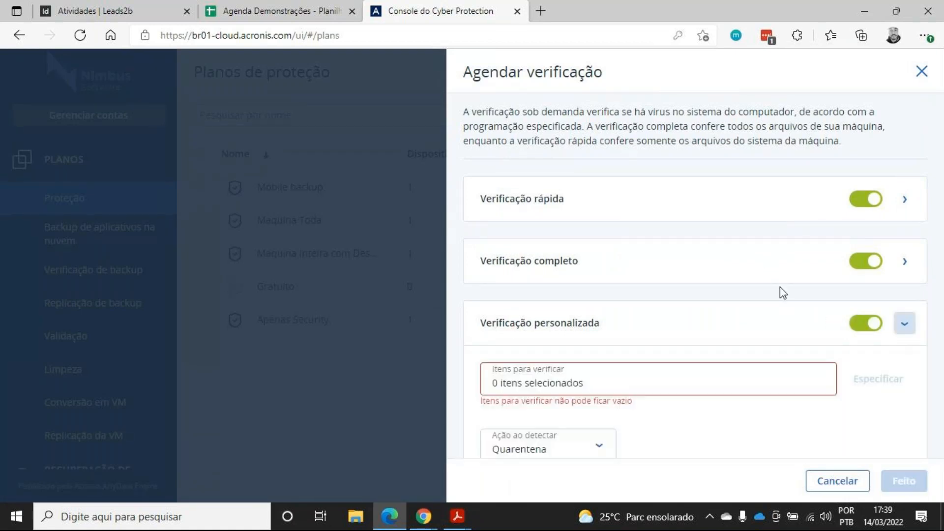
scroll(723, 290, "down", 3)
scroll(625, 258, "down", 3)
scroll(796, 240, "up", 3)
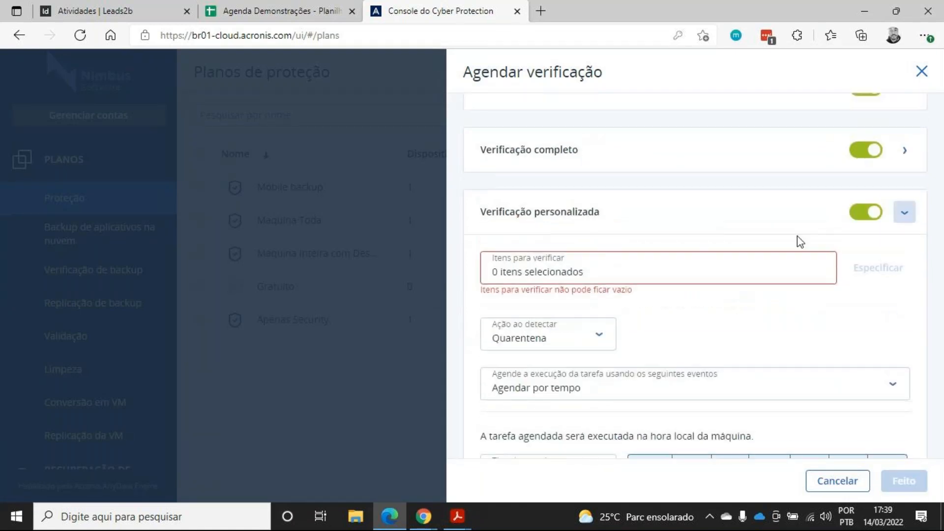
left_click(920, 72)
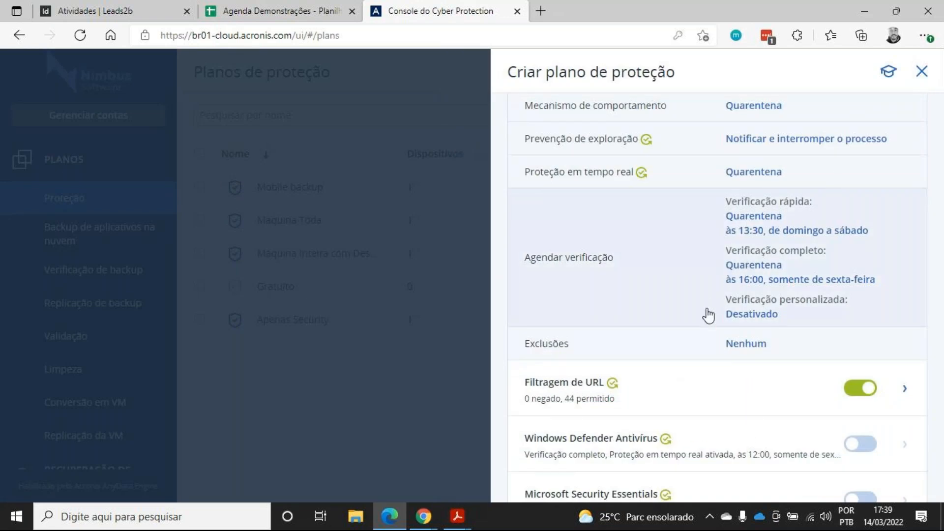
Open the exclusions and real-time protection settings and close them
left_click(702, 343)
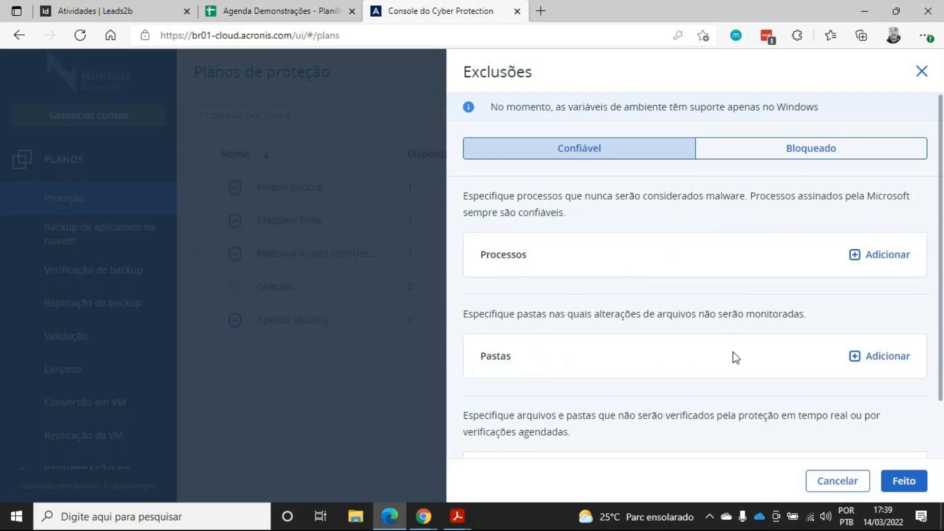
left_click(922, 72)
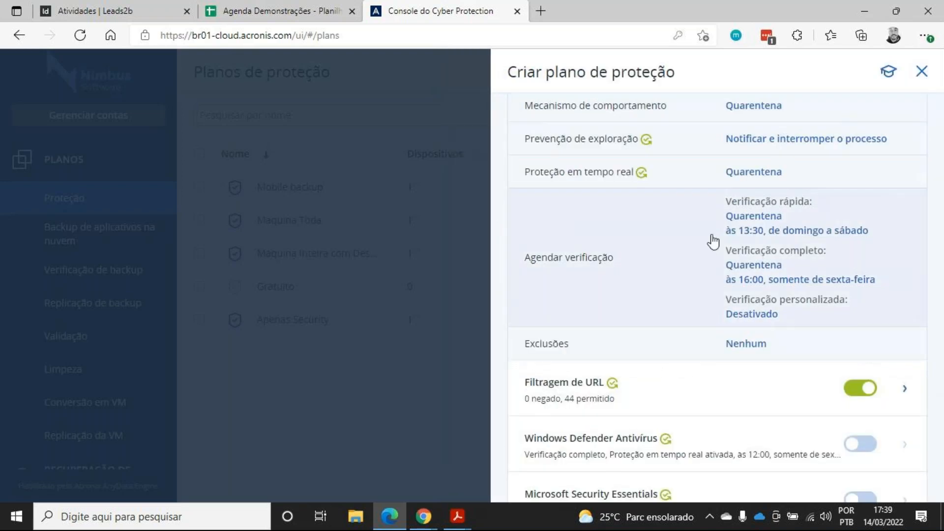
scroll(680, 359, "up", 4)
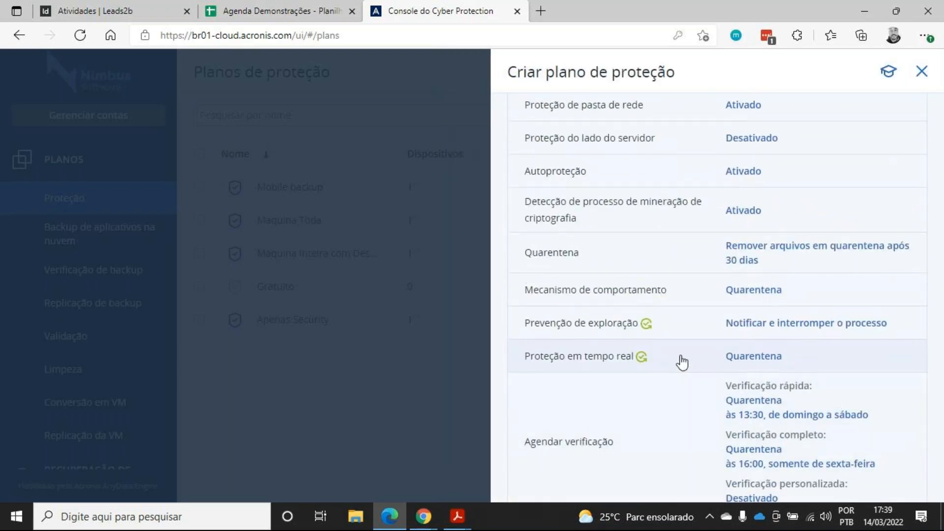
scroll(680, 401, "up", 2)
scroll(674, 315, "down", 2)
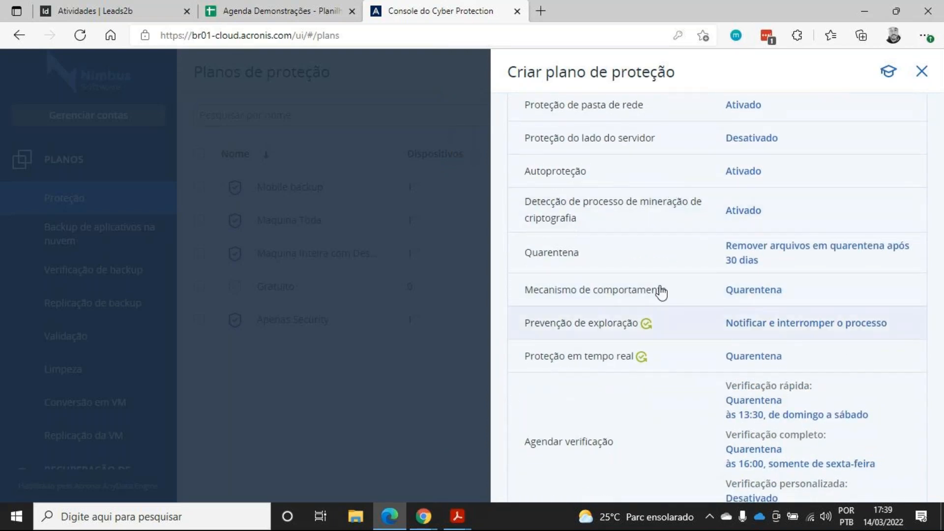
scroll(694, 347, "down", 1)
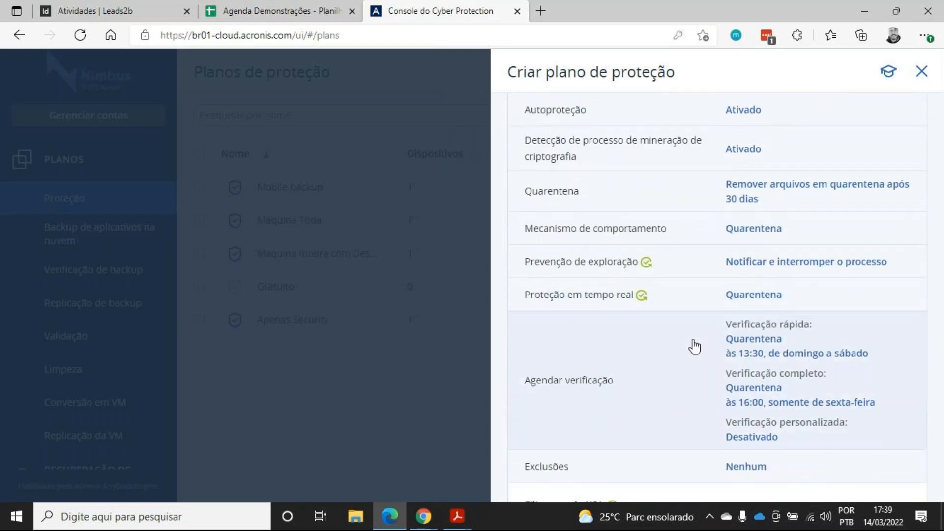
left_click(686, 301)
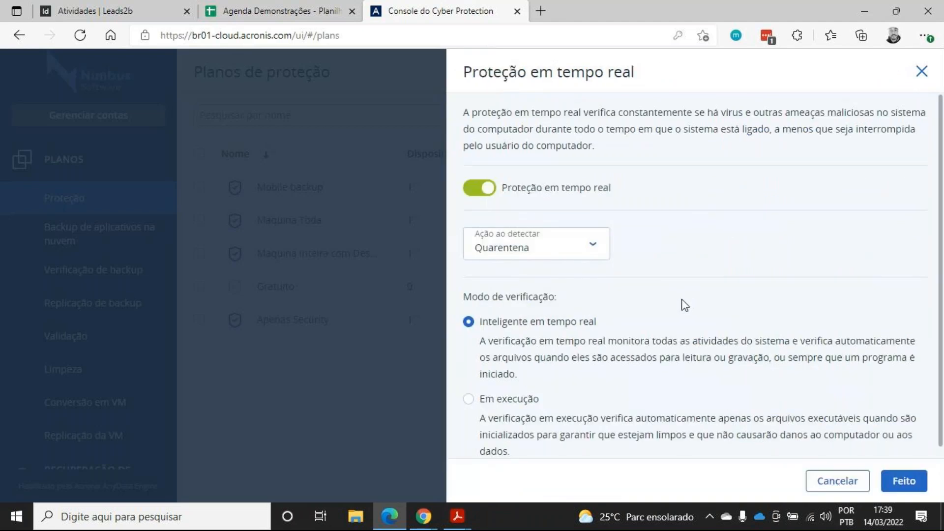
left_click(920, 72)
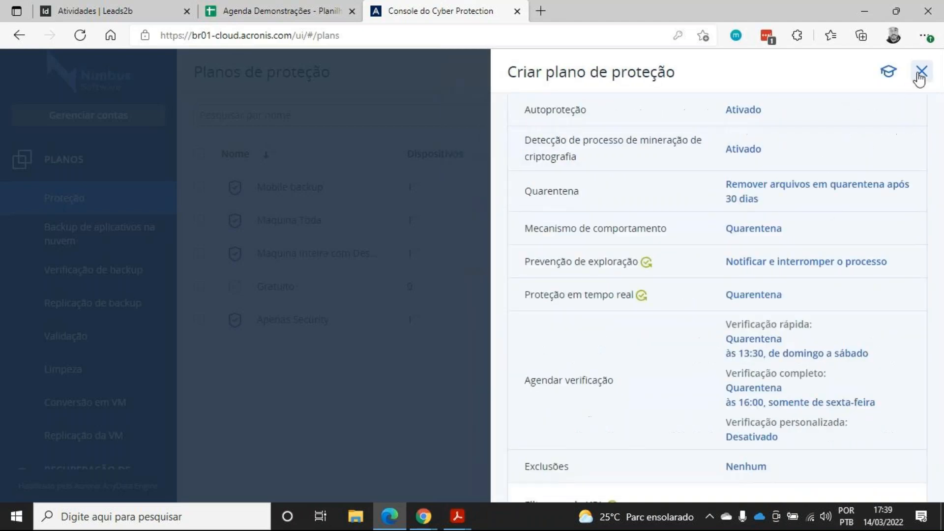
left_click(676, 297)
scroll(674, 290, "down", 1)
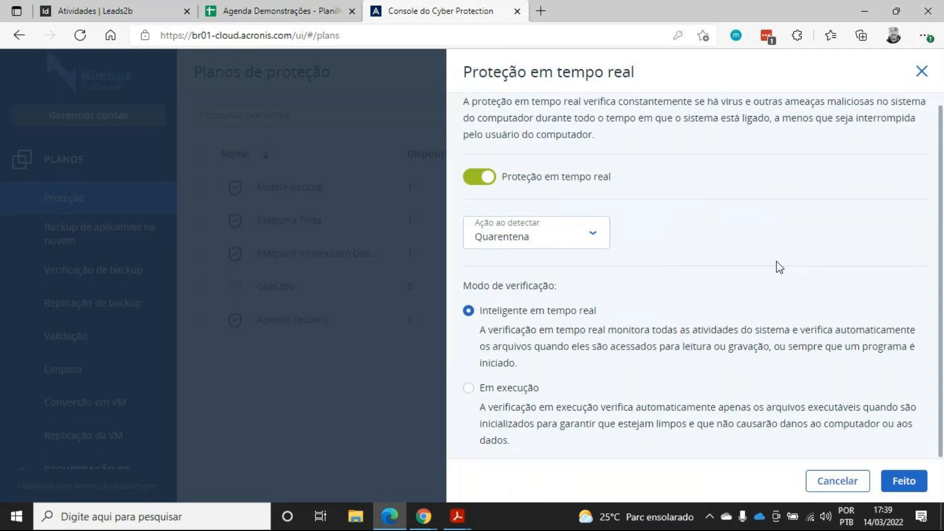
left_click(921, 71)
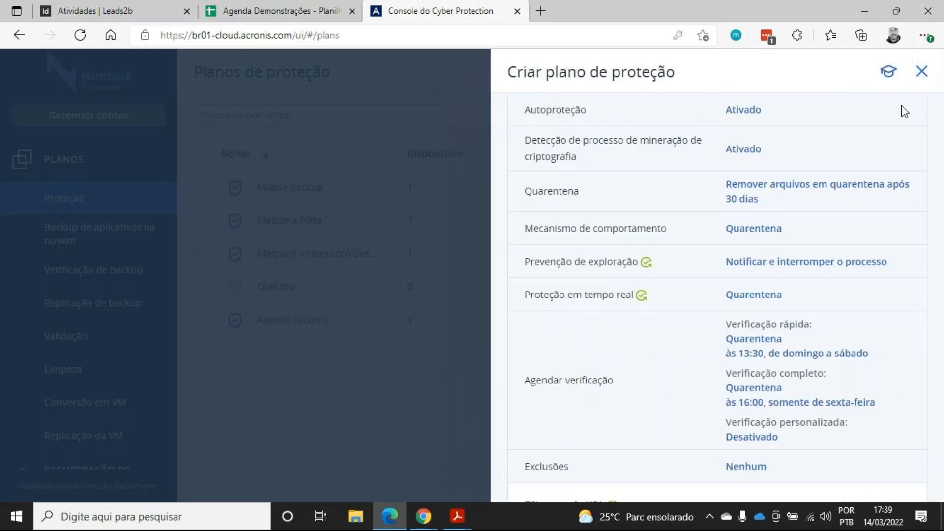
Review the exploit prevention settings and close them
left_click(827, 276)
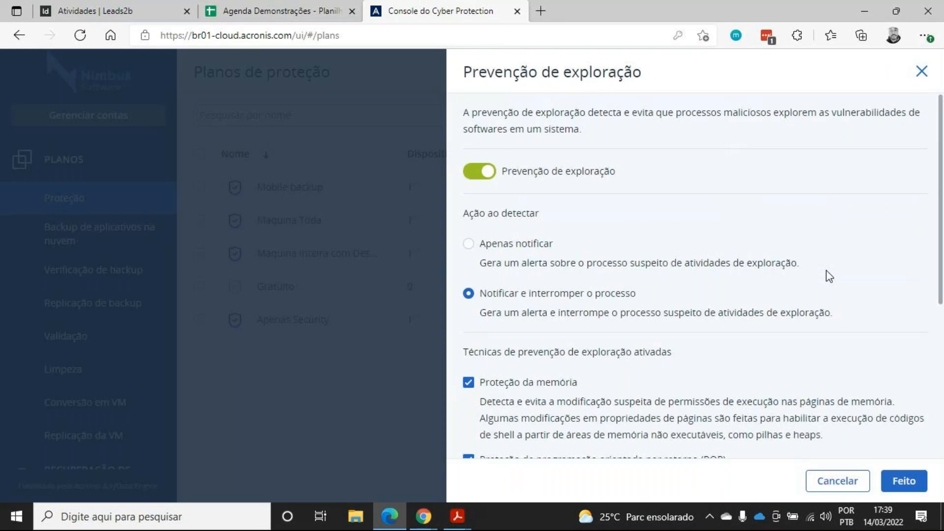
scroll(830, 278, "down", 5)
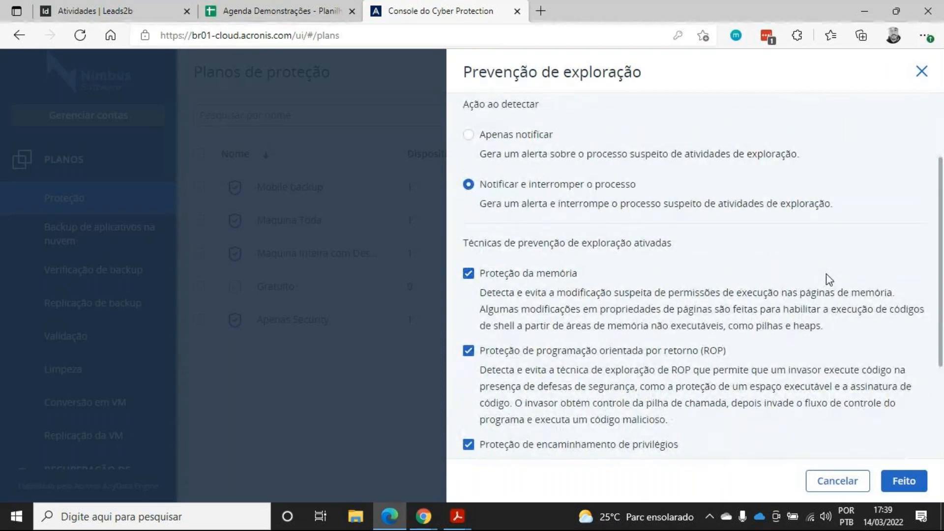
scroll(826, 286, "up", 5)
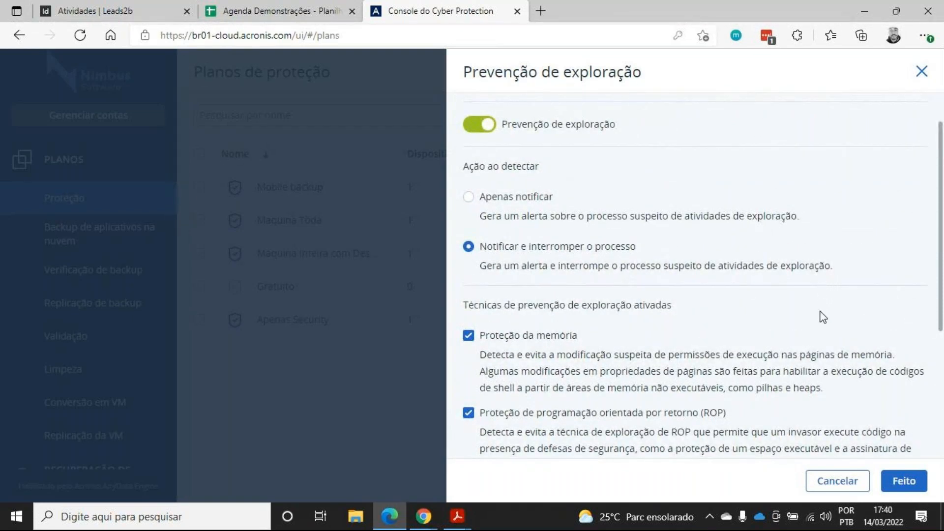
scroll(822, 333, "down", 4)
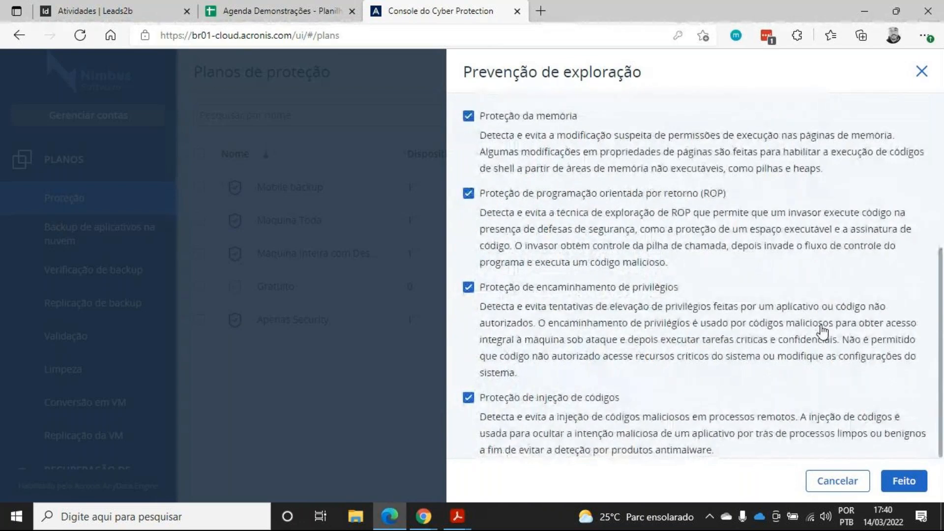
scroll(822, 333, "up", 2)
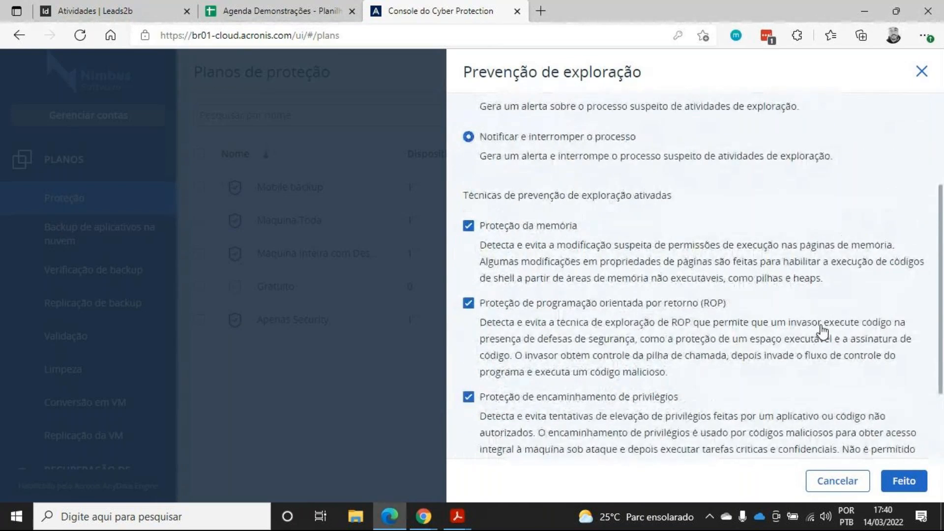
scroll(822, 332, "up", 1)
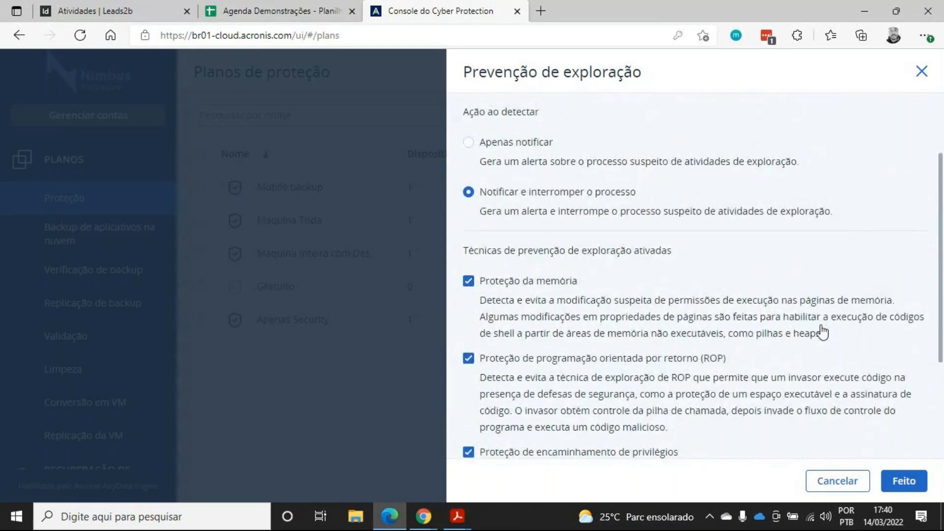
scroll(820, 329, "up", 2)
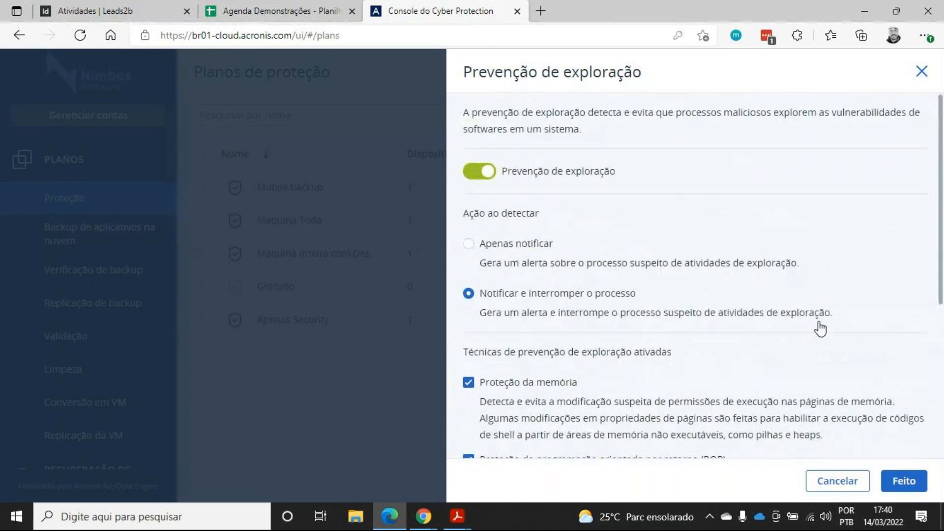
left_click(922, 73)
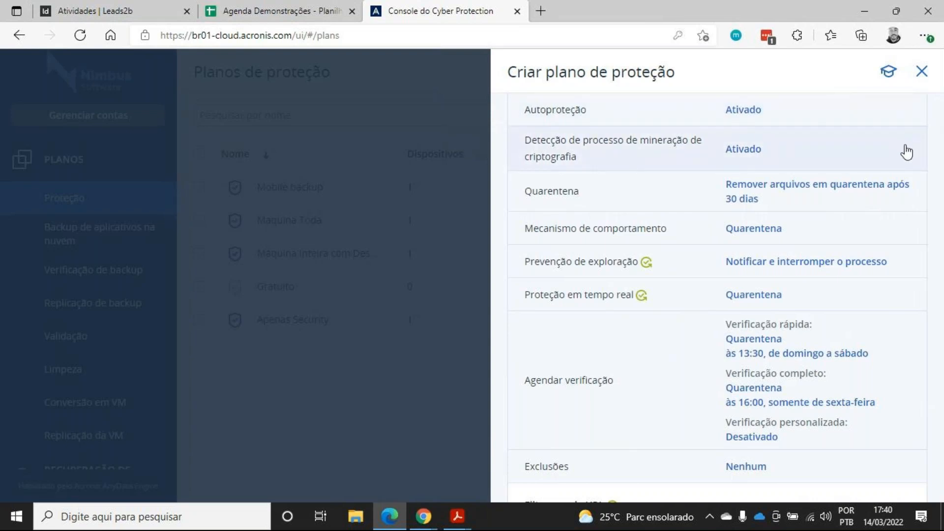
Collapse the antivirus and antimalware section and expand the URL filtering section
scroll(912, 170, "down", 3)
scroll(908, 197, "up", 6)
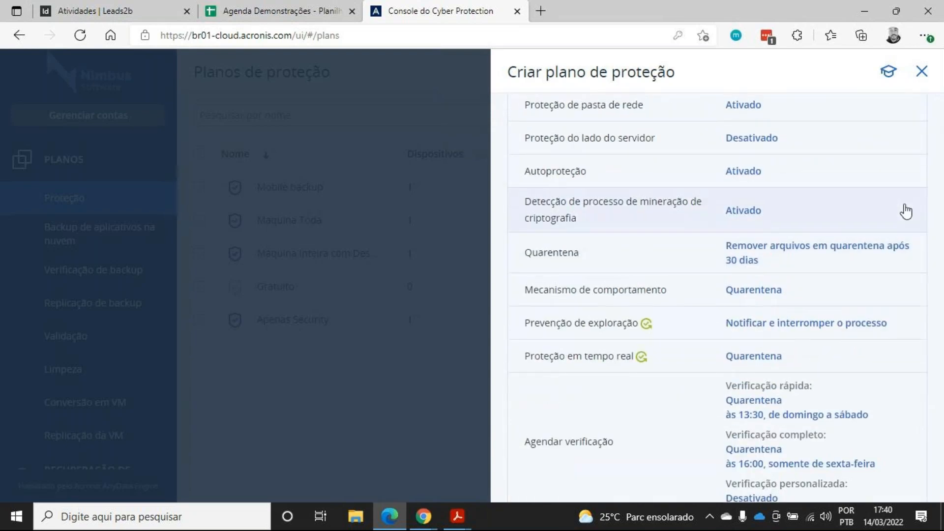
left_click(909, 125)
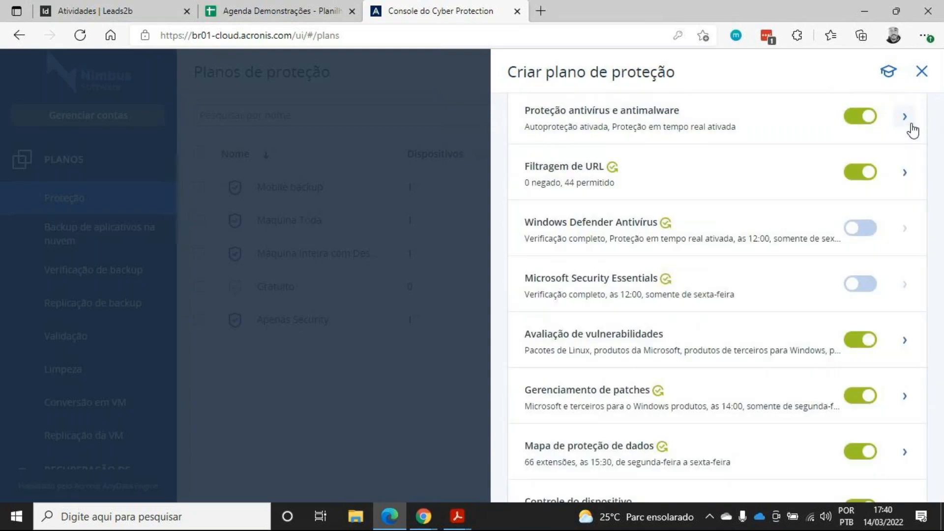
left_click(905, 180)
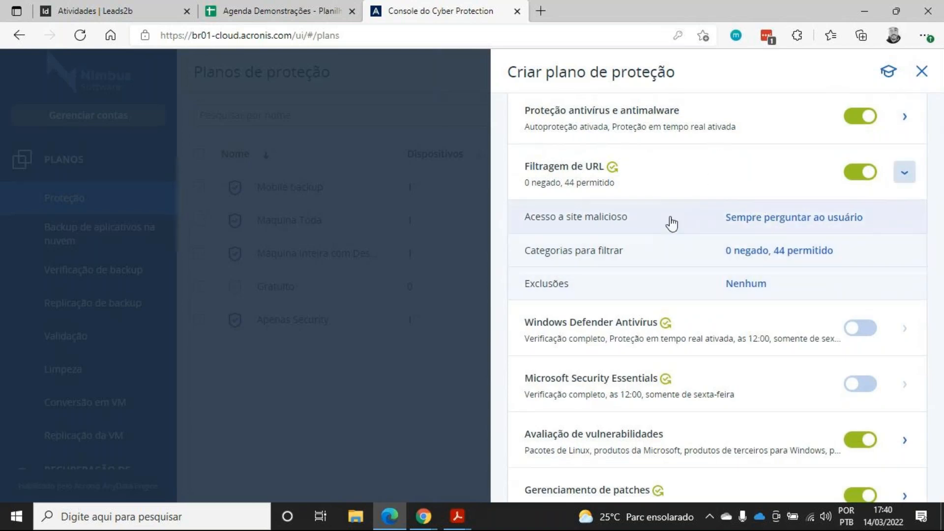
Set URL filtering's access to malicious sites to Bloquear
left_click(673, 223)
left_click(603, 243)
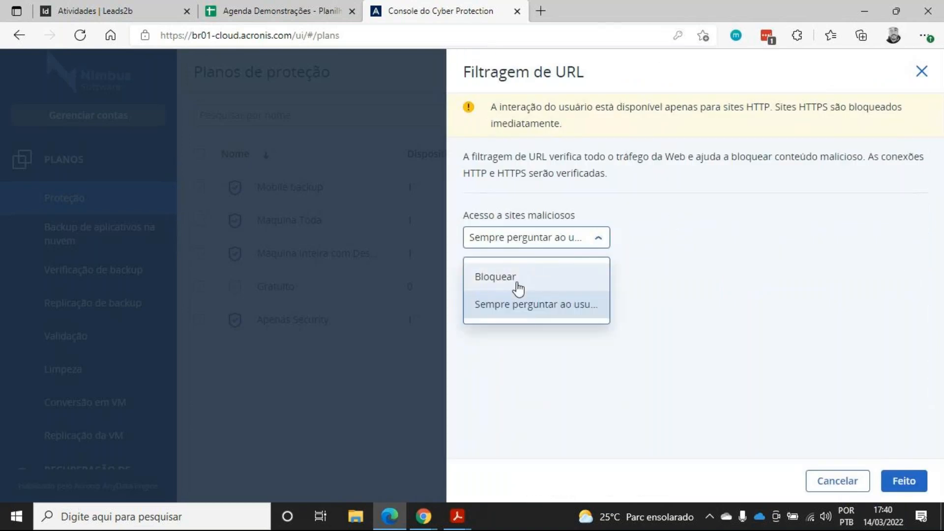
left_click(522, 280)
left_click(903, 480)
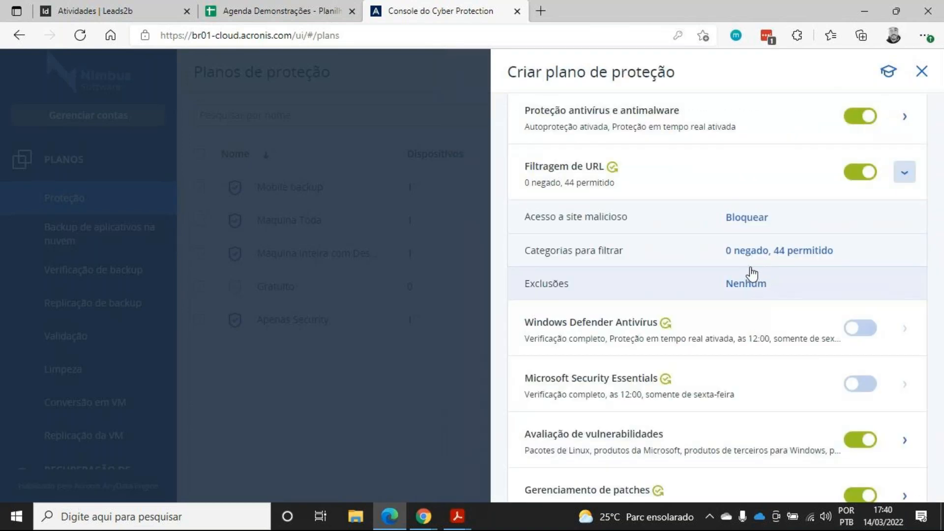
Deny the URL filtering categories Hackear, Atividades ilegais, Downloads ilegais, Empregos/contratação and Namoro online
left_click(656, 250)
scroll(658, 252, "down", 6)
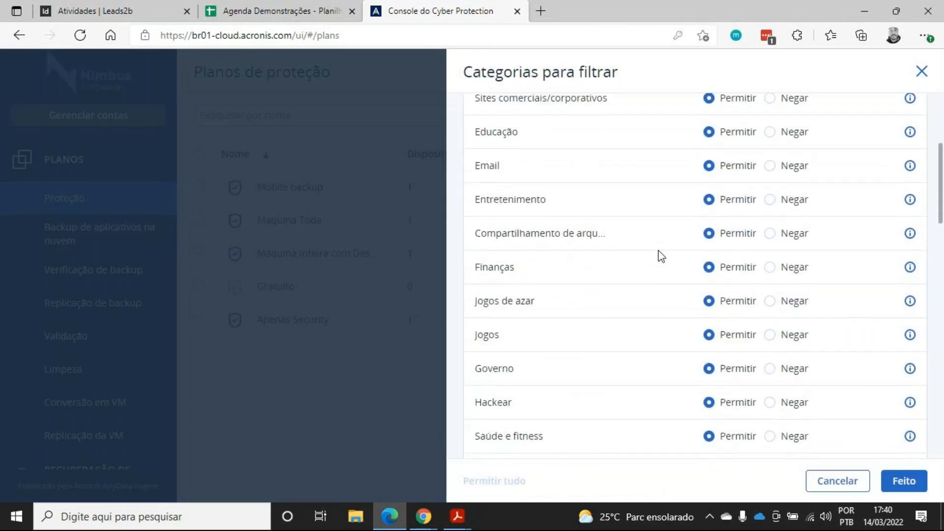
left_click(771, 295)
scroll(773, 312, "down", 2)
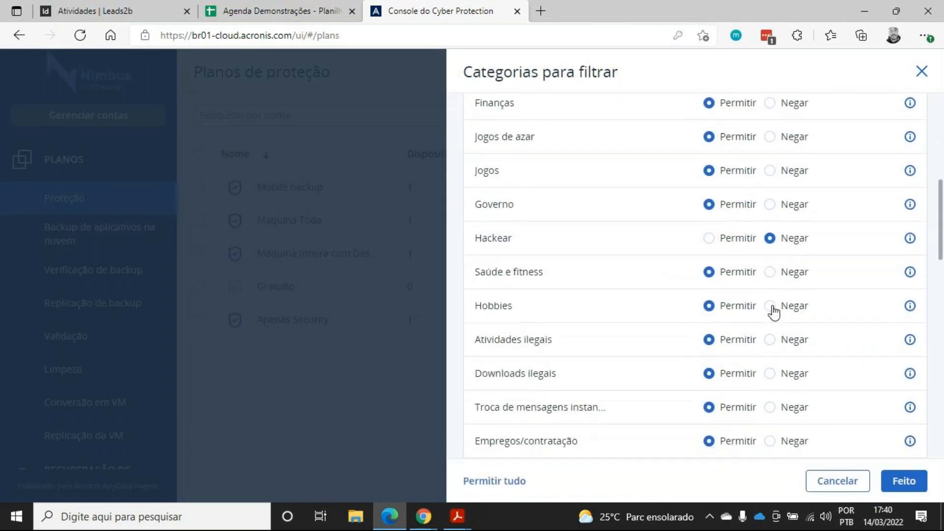
left_click(770, 286)
left_click(770, 320)
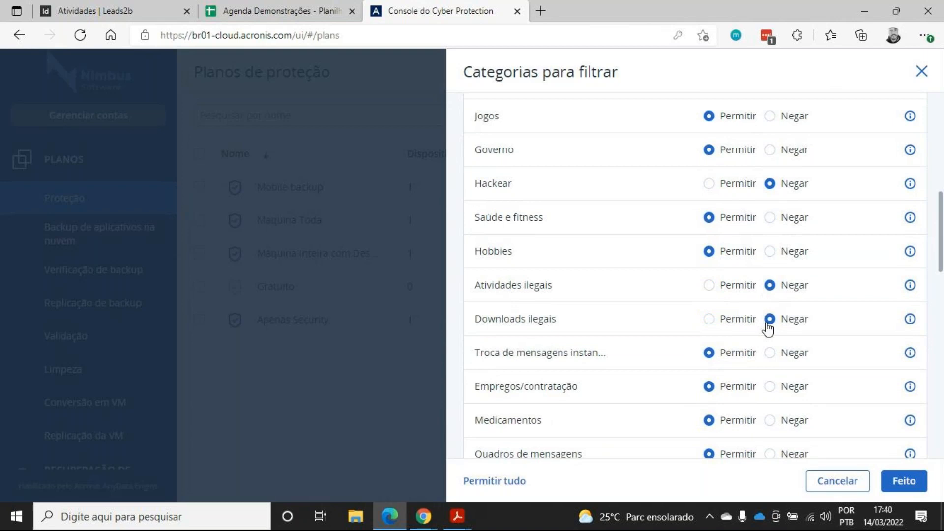
scroll(768, 328, "down", 2)
scroll(767, 327, "down", 1)
left_click(771, 223)
scroll(777, 255, "down", 2)
left_click(770, 282)
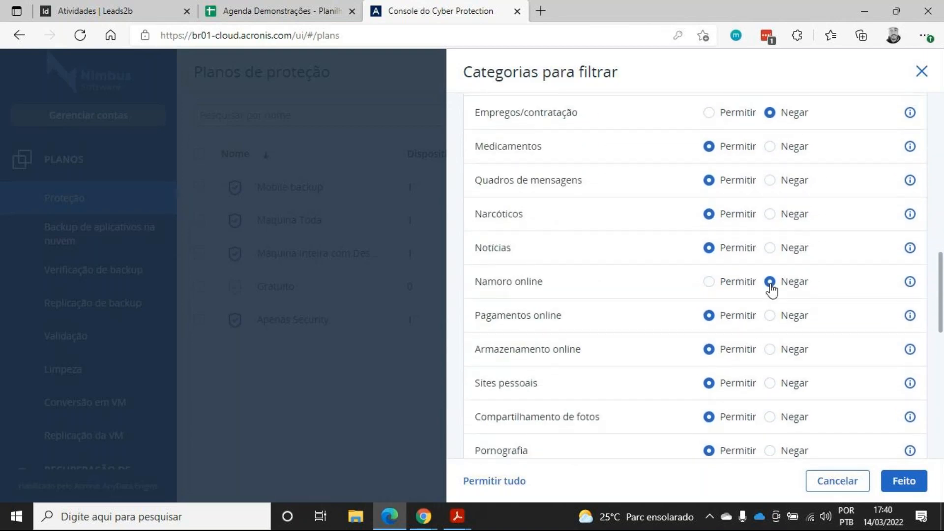
scroll(777, 197, "down", 10)
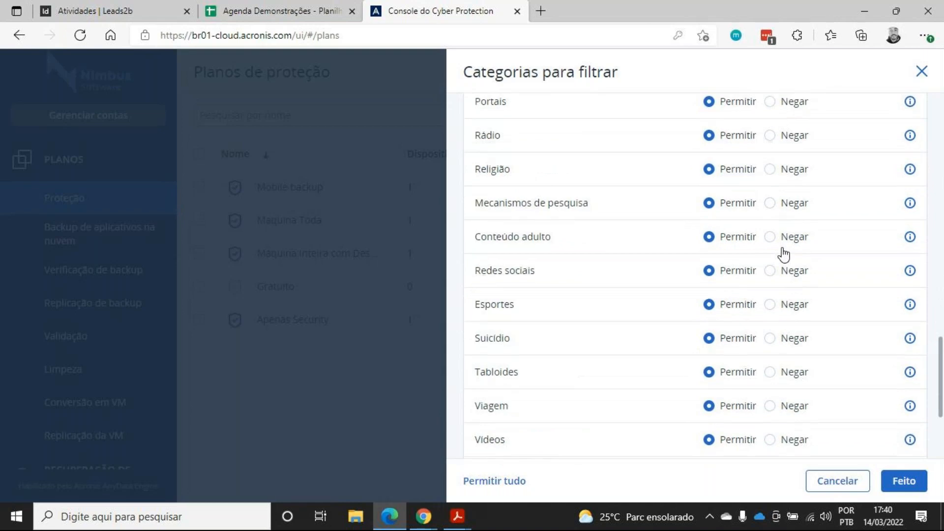
scroll(773, 264, "up", 12)
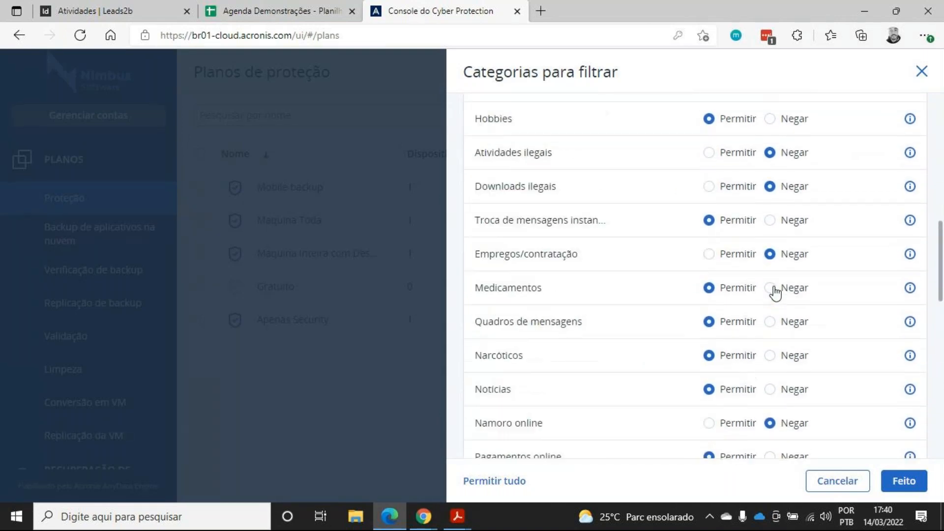
left_click(904, 481)
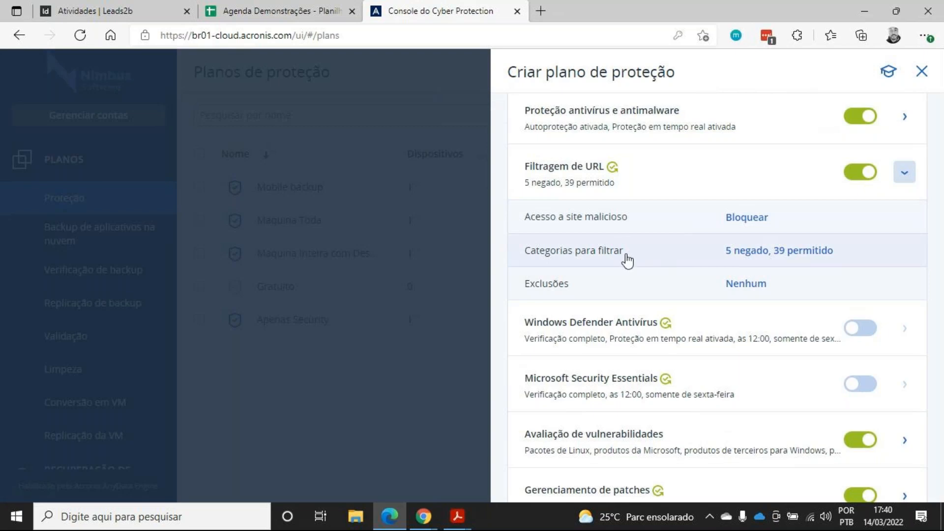
Open the URL filtering exclusions, review the blocked and trusted lists, and close them
left_click(631, 289)
left_click(748, 129)
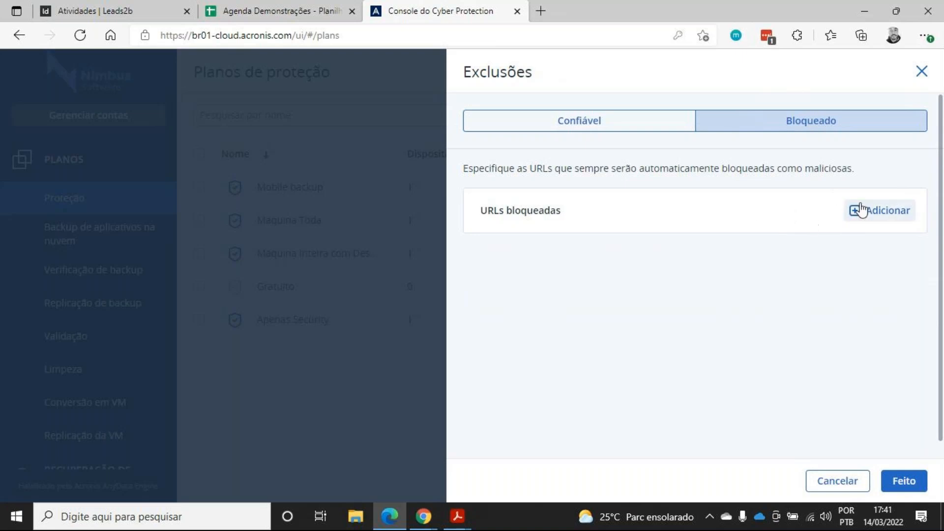
left_click(645, 129)
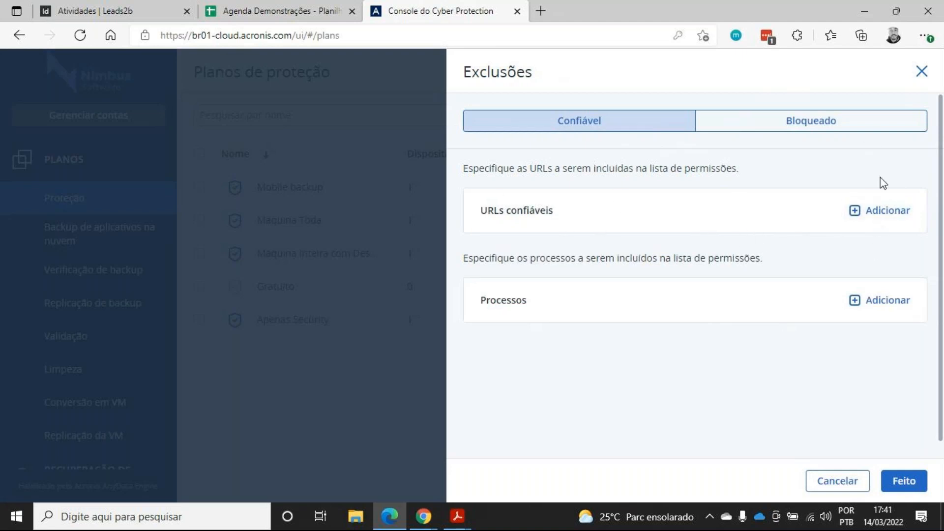
left_click(921, 72)
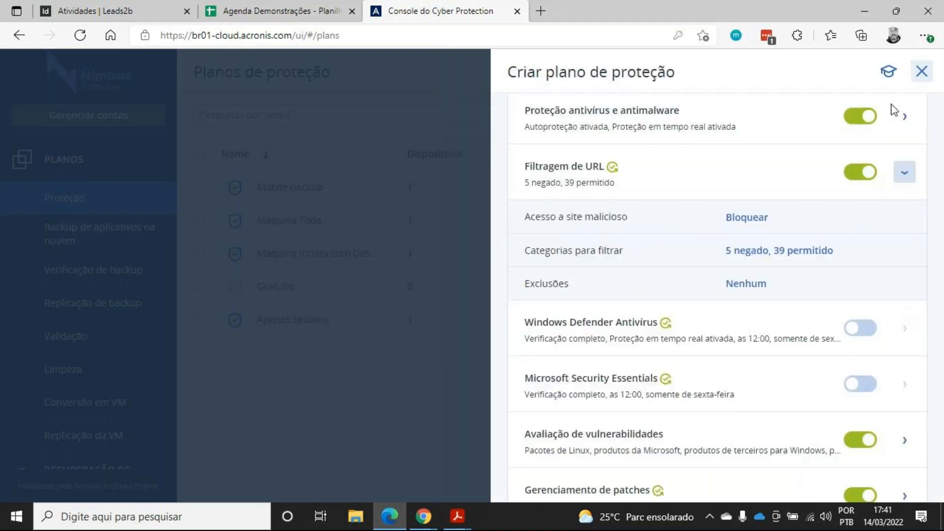
Collapse URL filtering, turn on Windows Defender Antivirus, and briefly review its settings
left_click(902, 177)
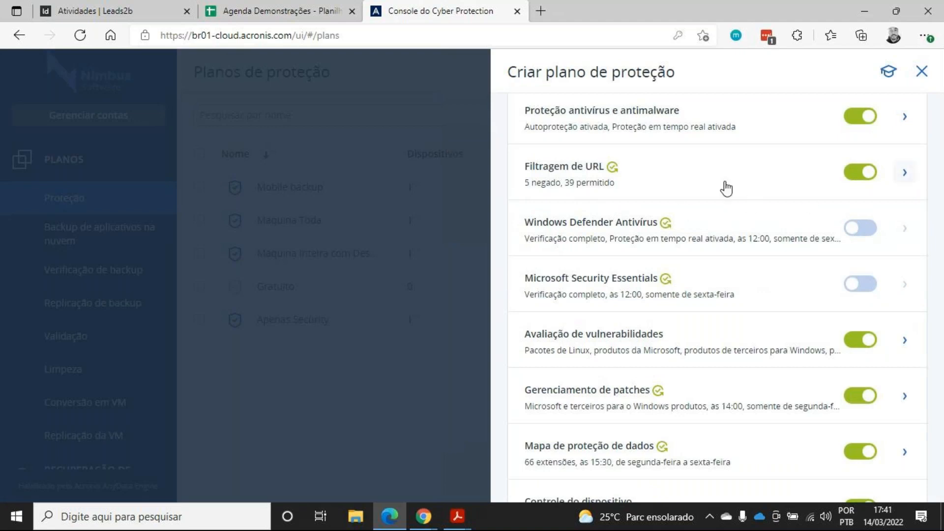
scroll(762, 184, "down", 1)
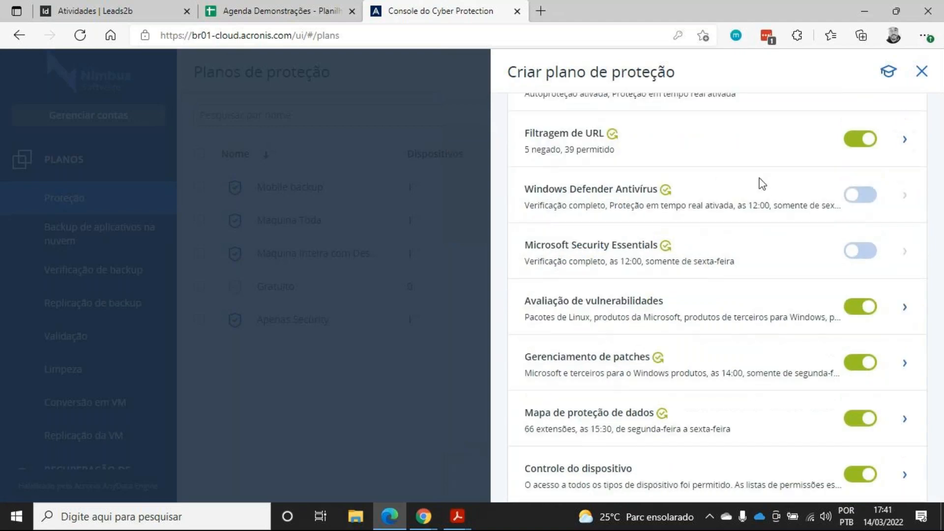
left_click(875, 198)
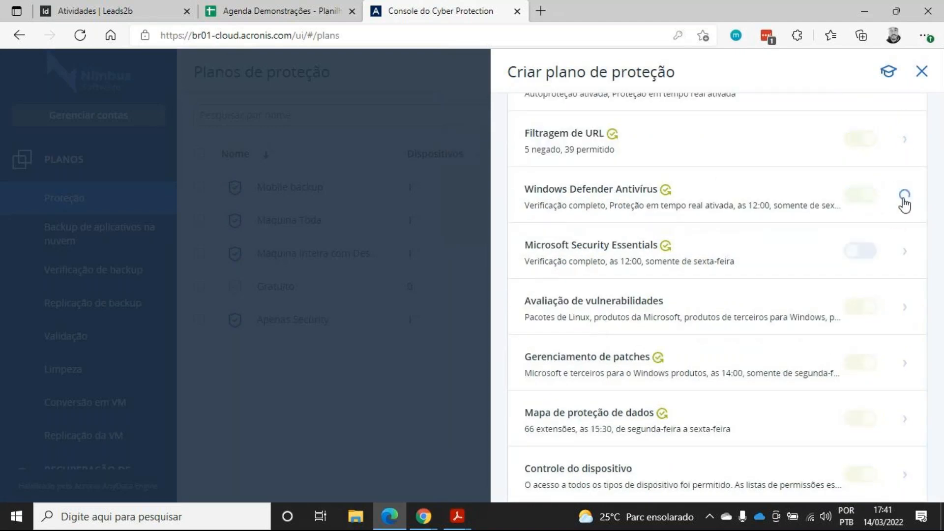
left_click(905, 199)
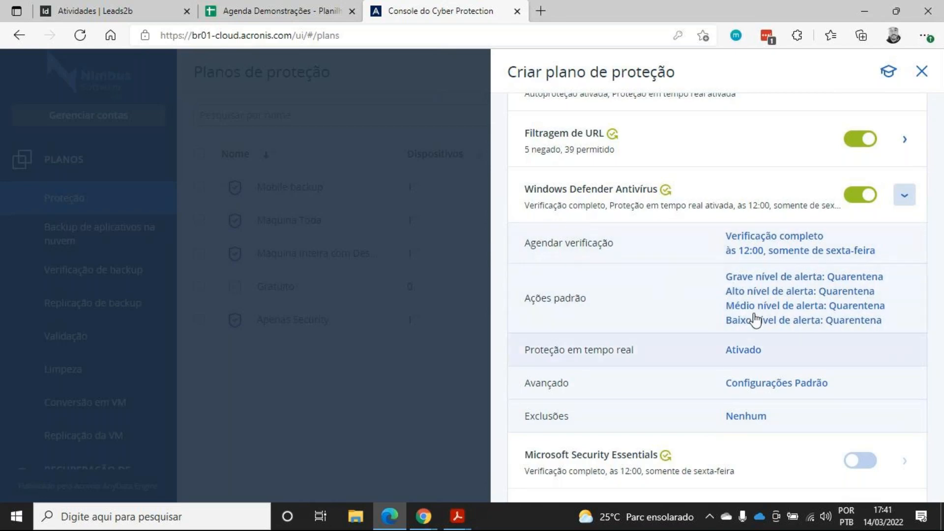
left_click(898, 199)
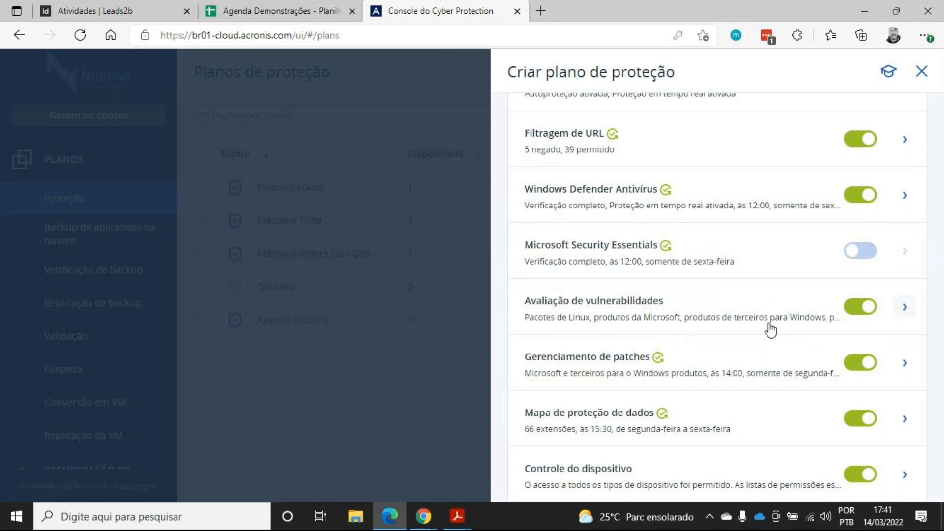
Expand the vulnerability assessment section to review its scope and schedule
left_click(801, 320)
scroll(669, 327, "down", 1)
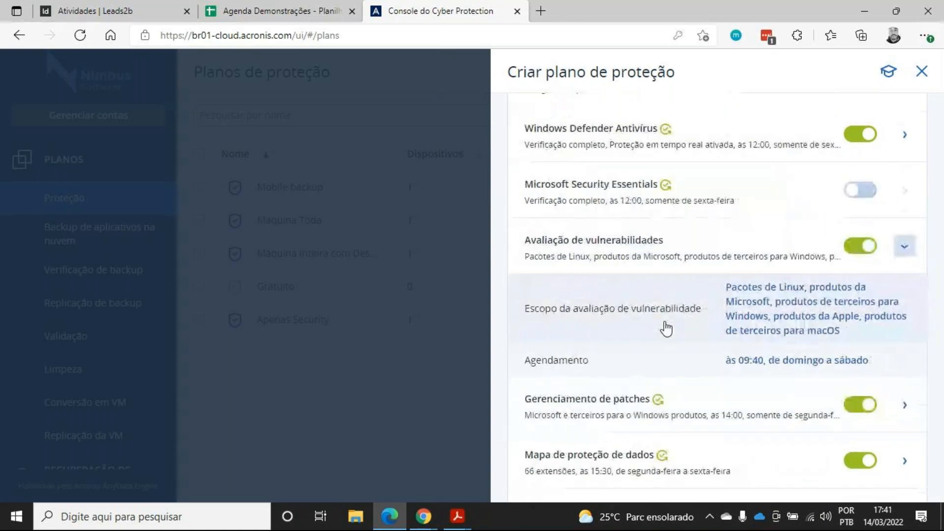
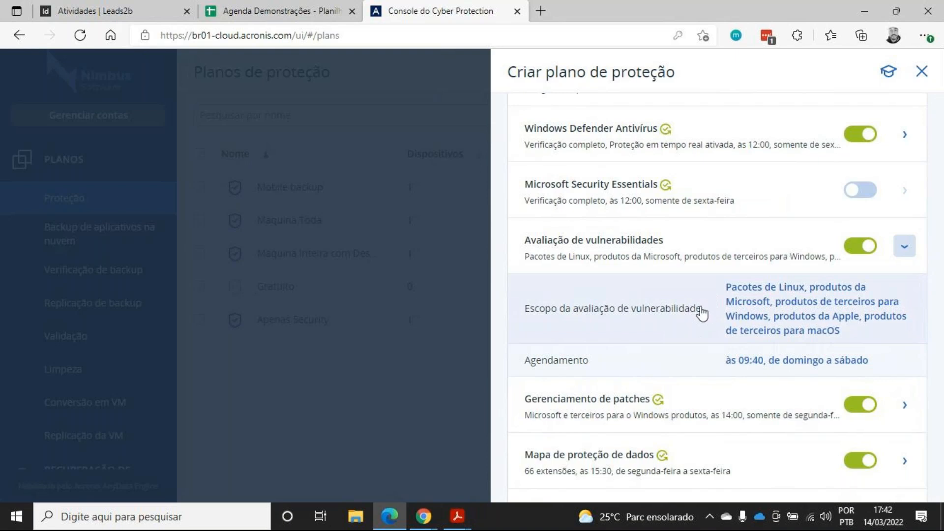
Collapse vulnerability assessment and expand patch management to review its update and schedule settings
left_click(903, 250)
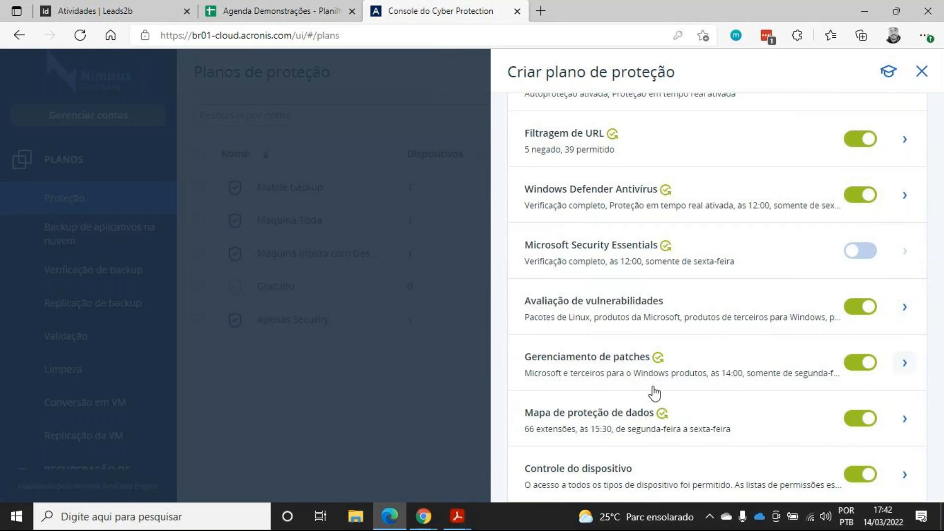
left_click(628, 366)
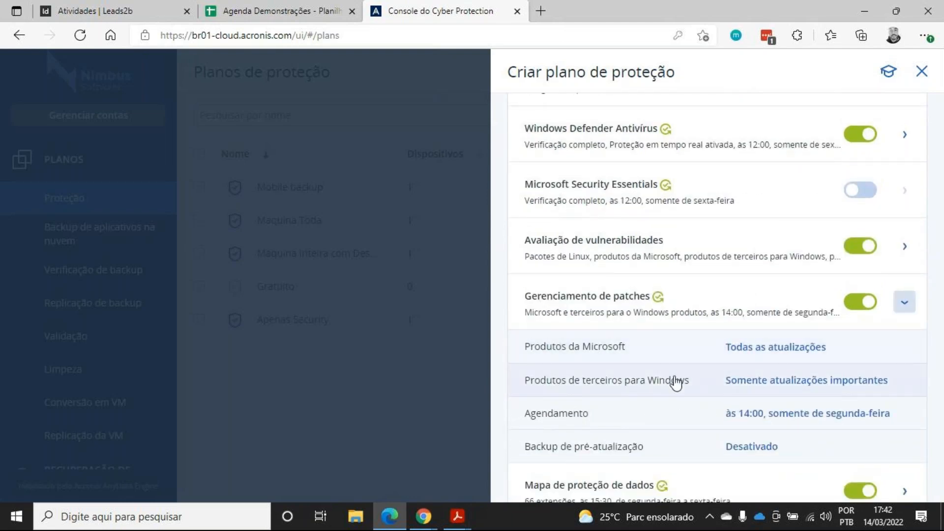
scroll(688, 343, "down", 1)
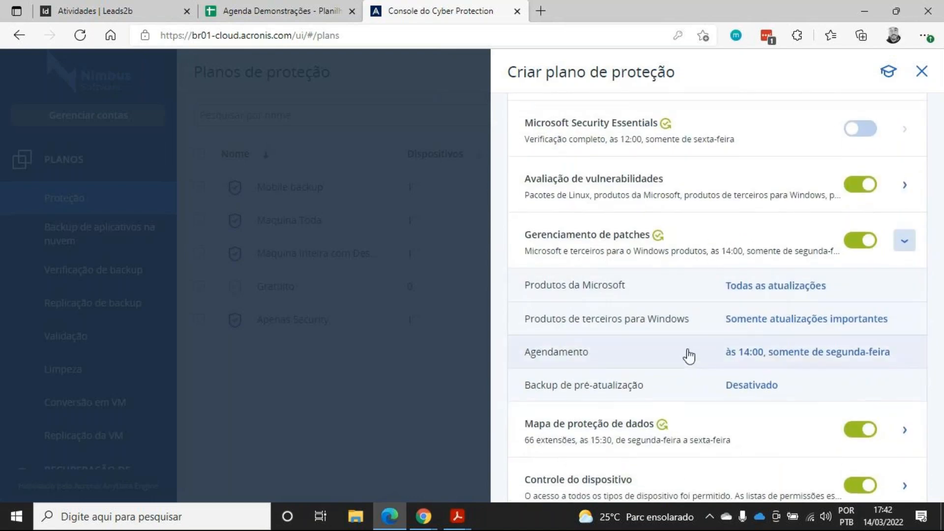
Open the Microsoft products update options, try the specific-products choice, revert to Todas as atualizações and close
left_click(653, 293)
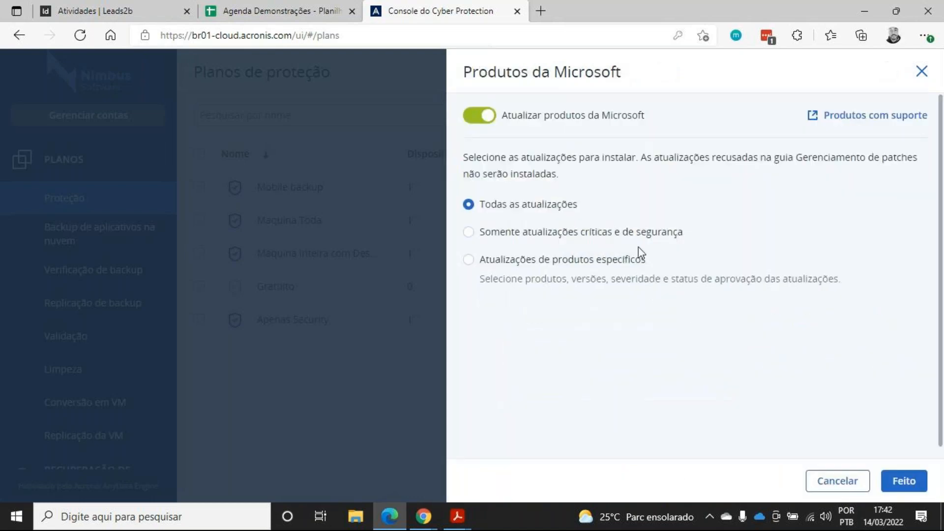
left_click(543, 275)
scroll(552, 347, "down", 1)
left_click(559, 295)
scroll(405, 257, "down", 15)
scroll(426, 277, "down", 15)
scroll(428, 300, "down", 15)
scroll(428, 338, "down", 15)
scroll(426, 334, "down", 3)
scroll(182, 349, "down", 2)
scroll(225, 257, "down", 9)
scroll(326, 305, "down", 3)
left_click(793, 105)
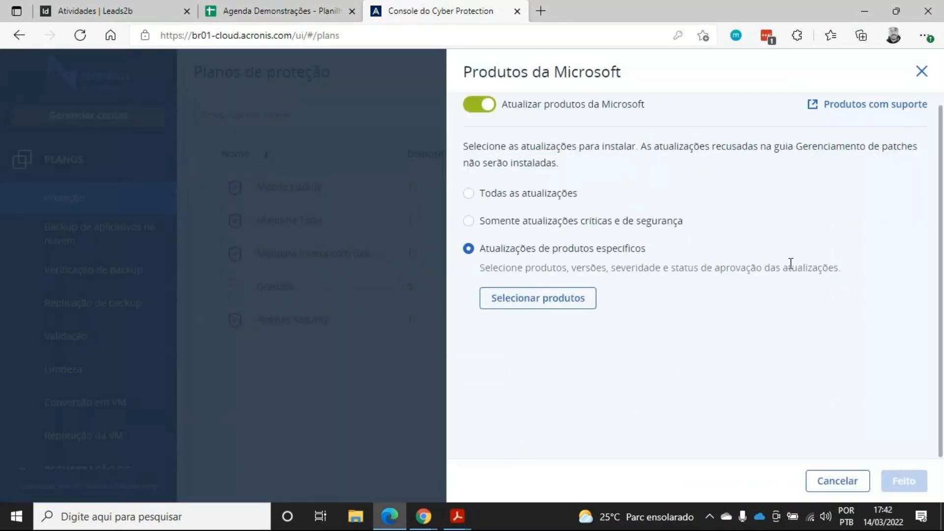
left_click(502, 193)
left_click(922, 72)
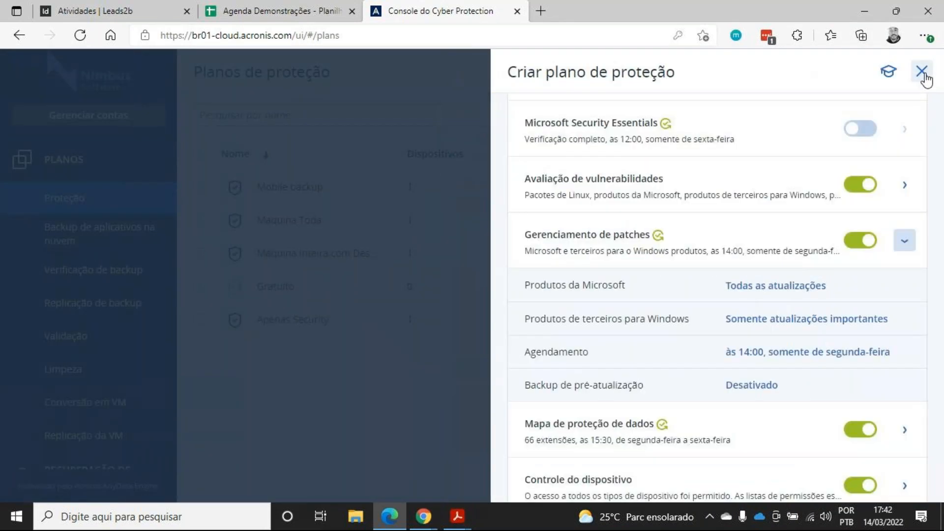
Open the third-party Windows products options and browse the specific-products list, closing both without saving
left_click(761, 325)
left_click(529, 270)
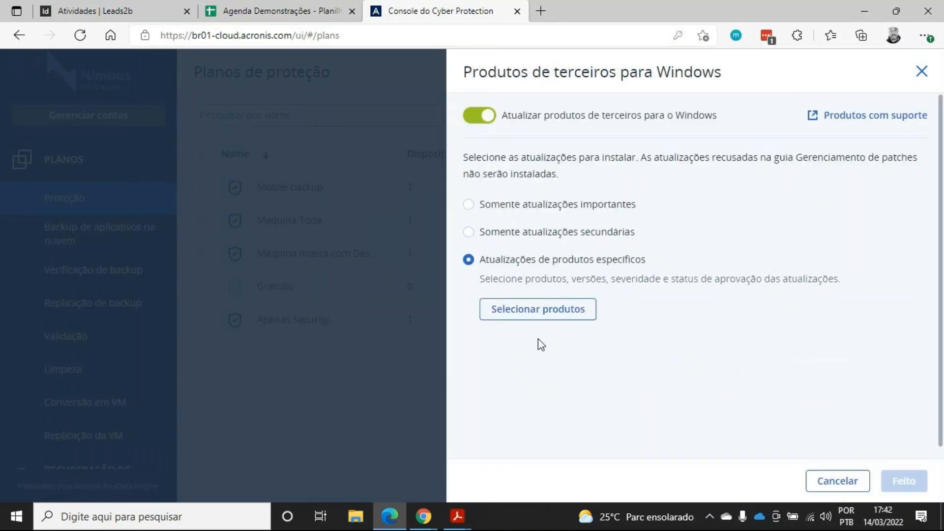
left_click(542, 315)
scroll(349, 277, "down", 5)
scroll(337, 271, "down", 10)
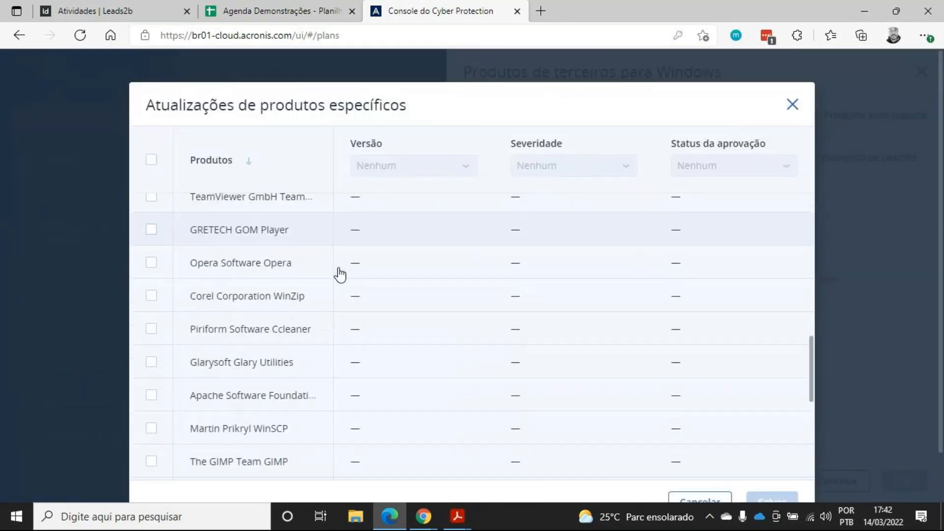
left_click(797, 104)
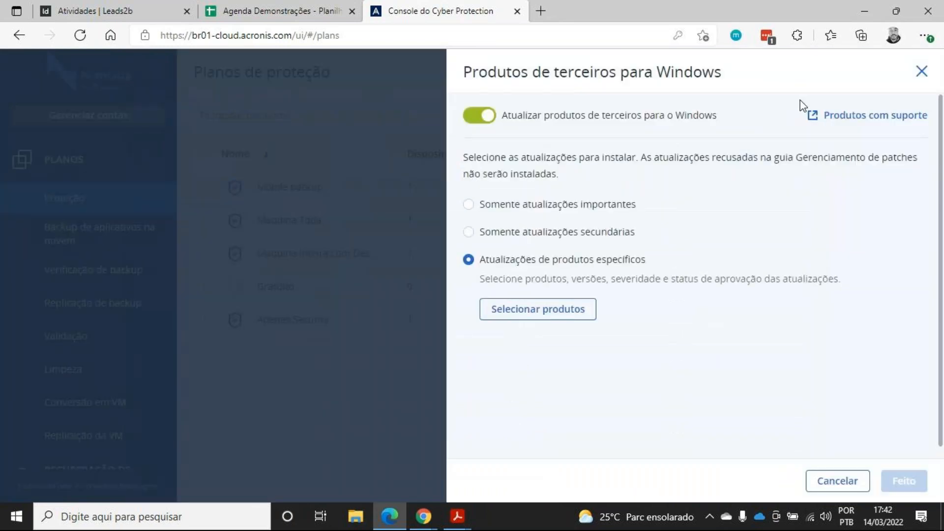
left_click(921, 72)
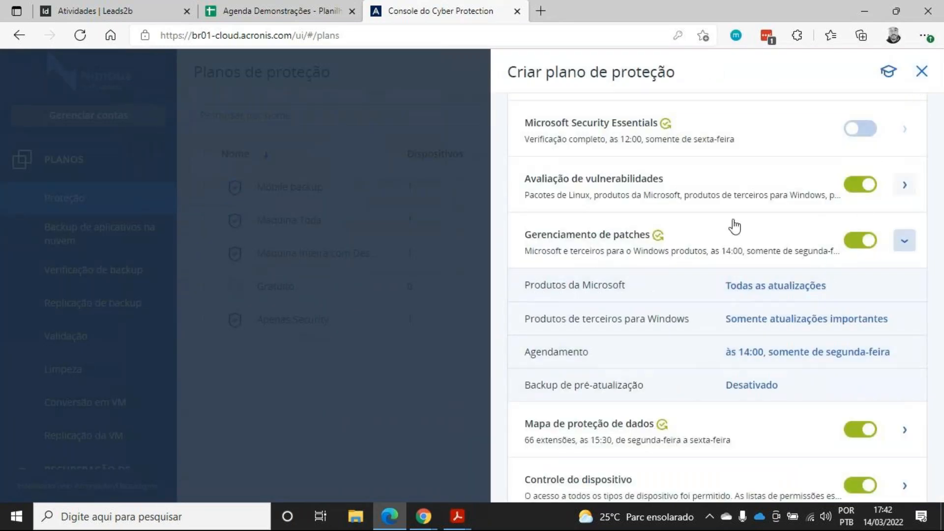
Open the pre-update backup settings, close them, and collapse the patch management section
left_click(801, 393)
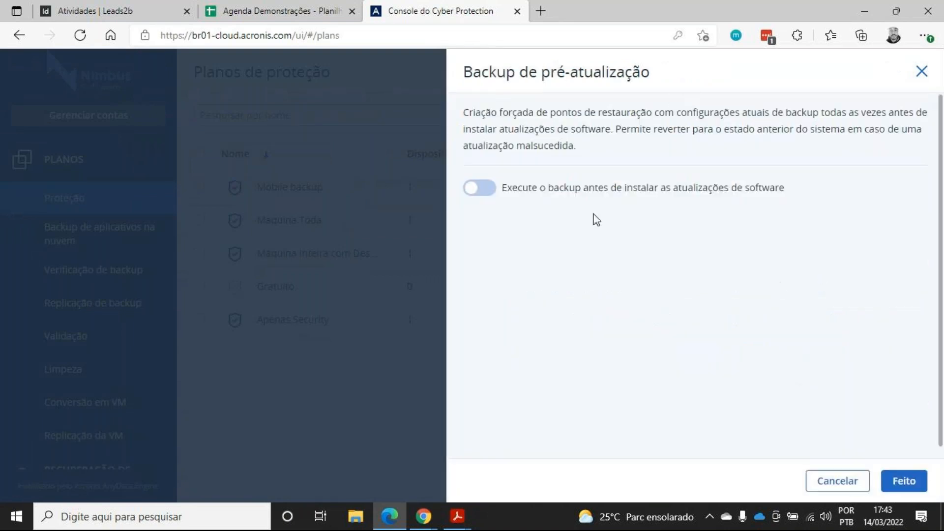
left_click(921, 71)
scroll(712, 238, "up", 5)
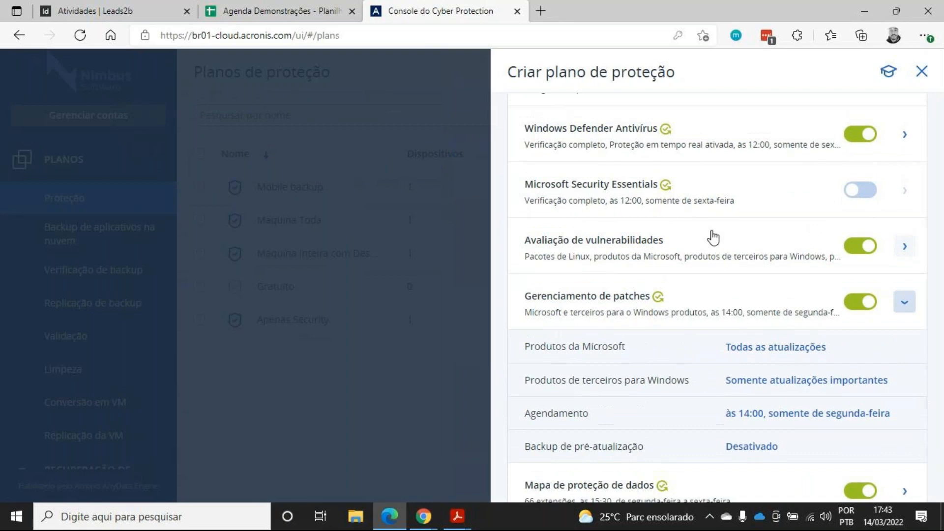
scroll(659, 243, "up", 1)
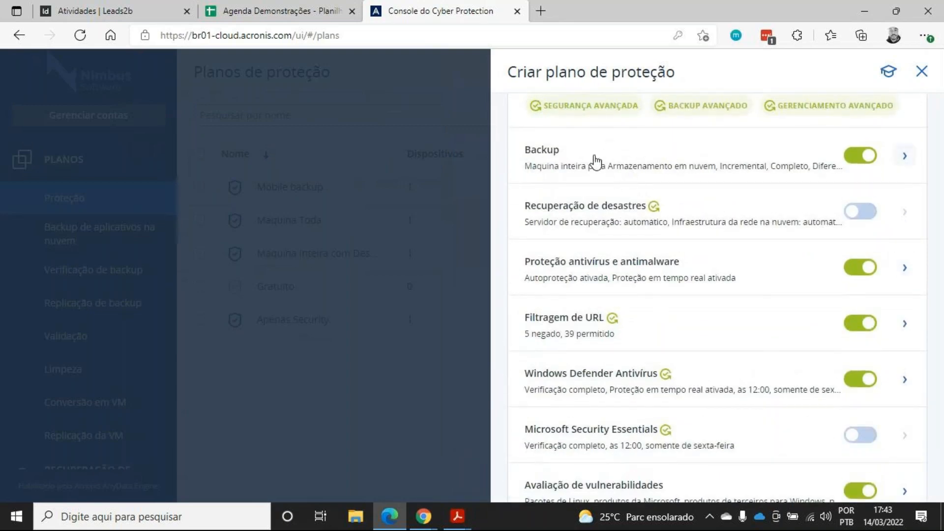
scroll(688, 170, "down", 6)
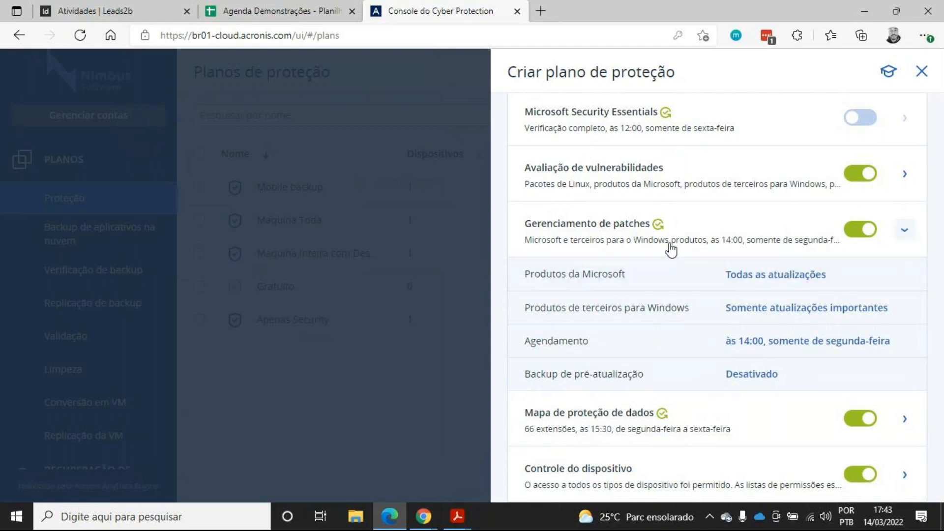
left_click(753, 238)
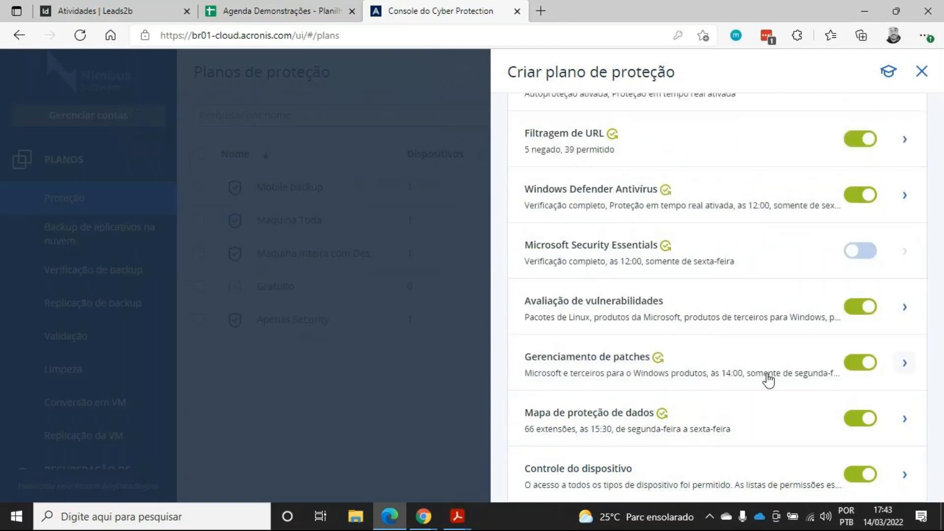
left_click(597, 362)
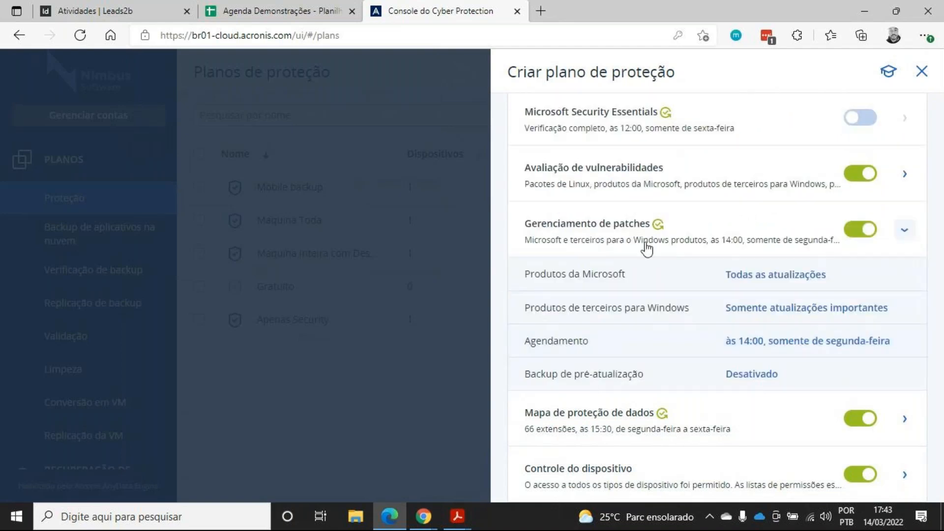
left_click(903, 235)
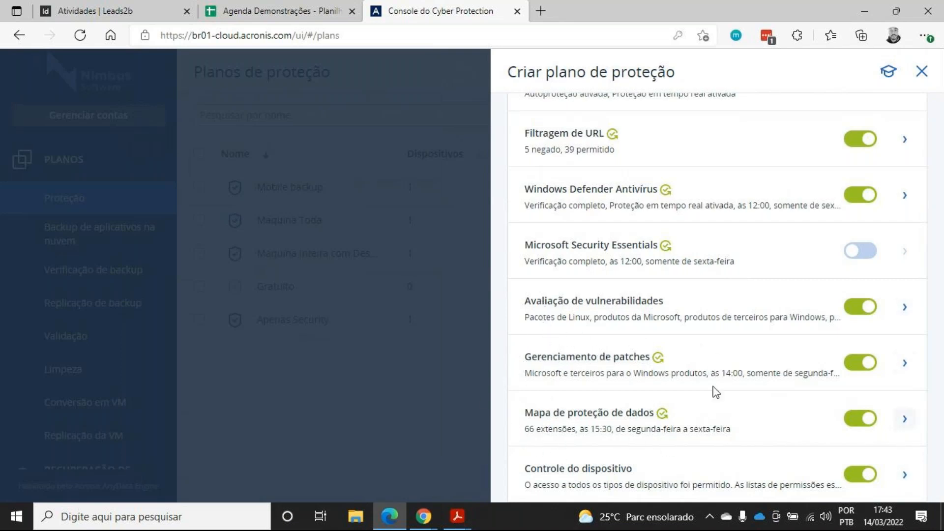
Expand the data protection map and review its list of file extensions to detect
left_click(687, 417)
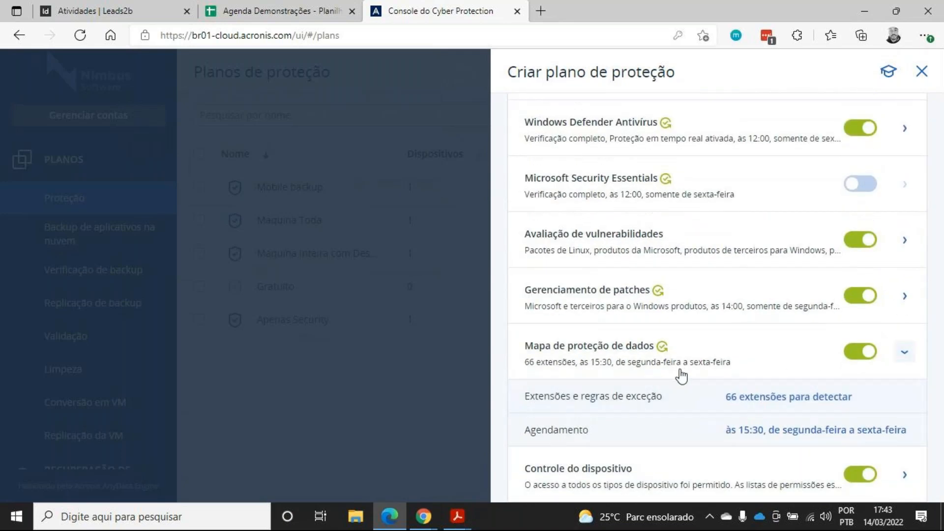
left_click(638, 400)
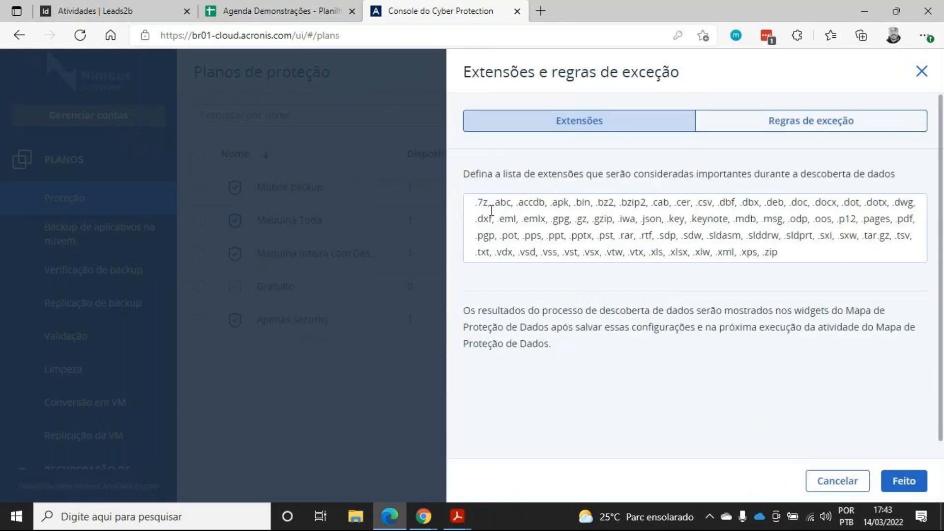
left_click_drag(474, 208, 808, 247)
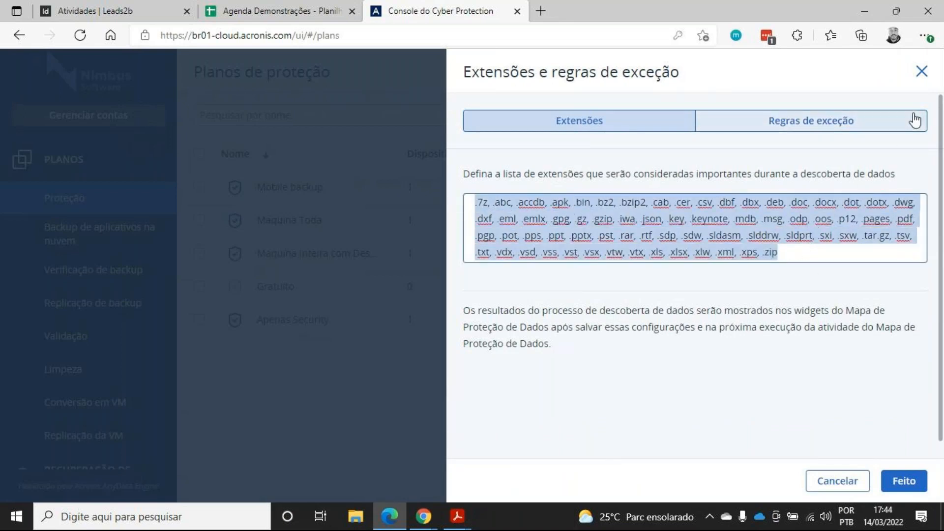
left_click(921, 71)
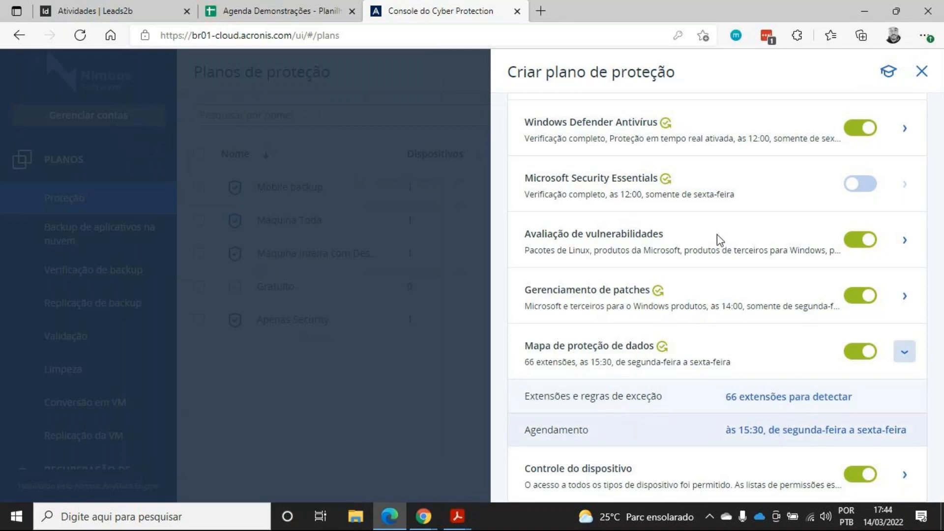
Try switching the data protection map schedule type to Toda Hora, discard it, and collapse the section
left_click(779, 429)
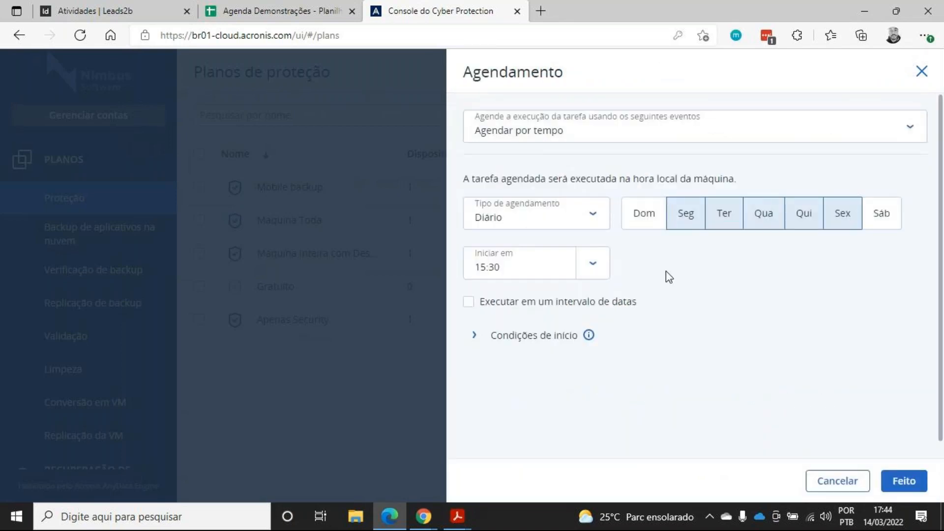
left_click(567, 222)
left_click(550, 255)
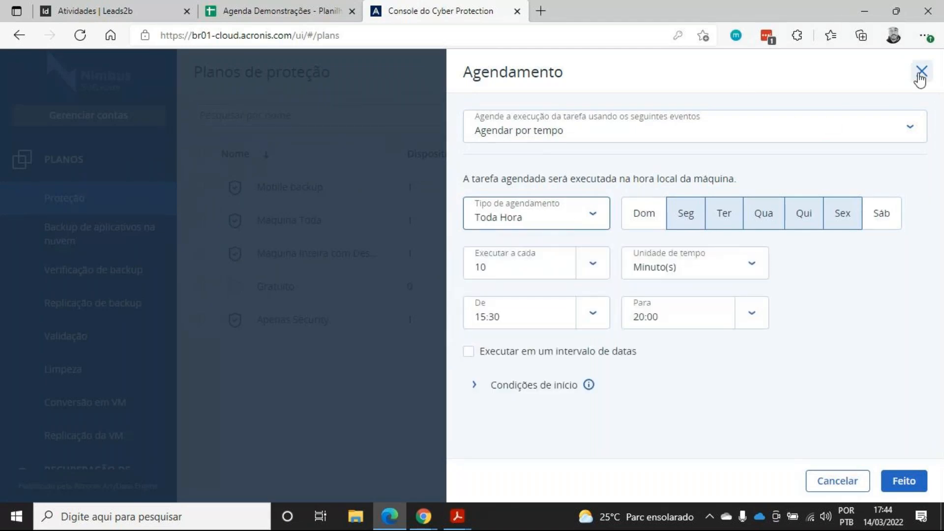
left_click(921, 75)
left_click(895, 365)
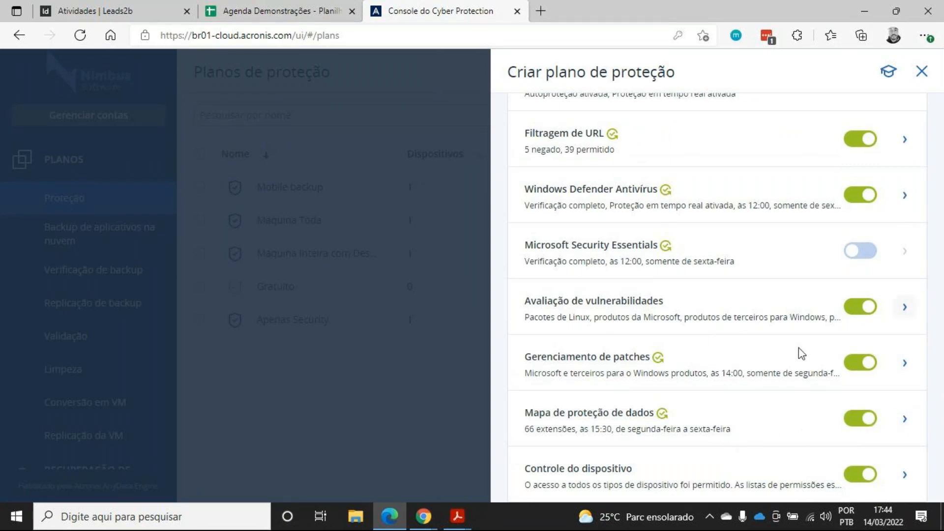
Expand device control and open its access settings to review the device types
left_click(789, 473)
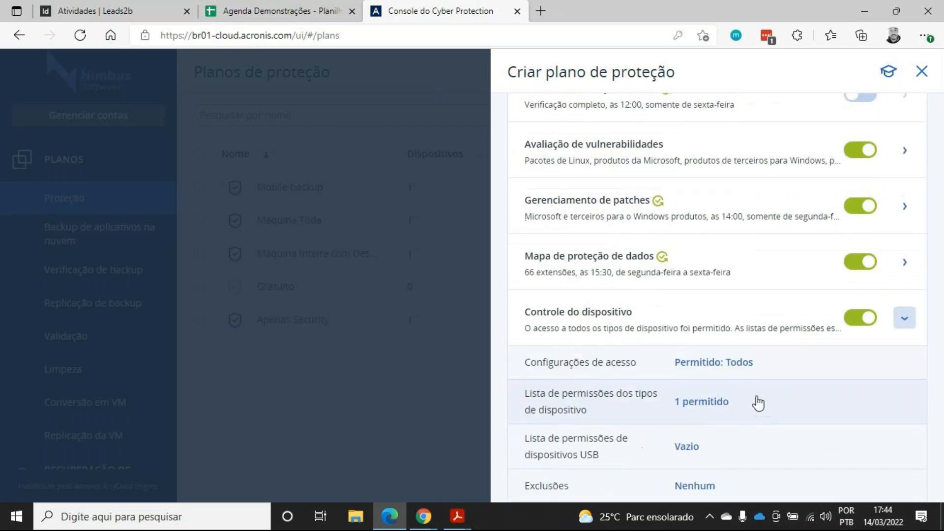
left_click(642, 375)
scroll(575, 243, "down", 2)
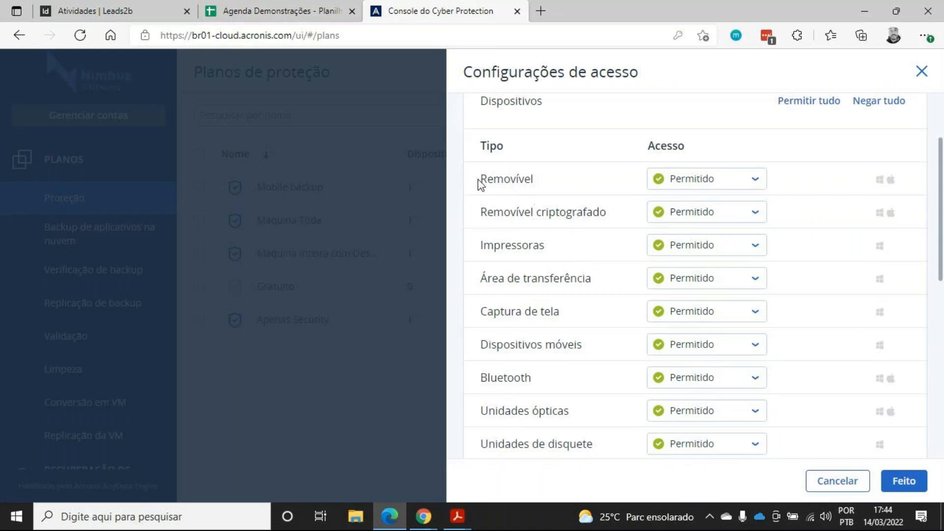
left_click_drag(479, 178, 525, 178)
left_click(533, 178)
double_click(529, 184)
scroll(537, 213, "down", 5)
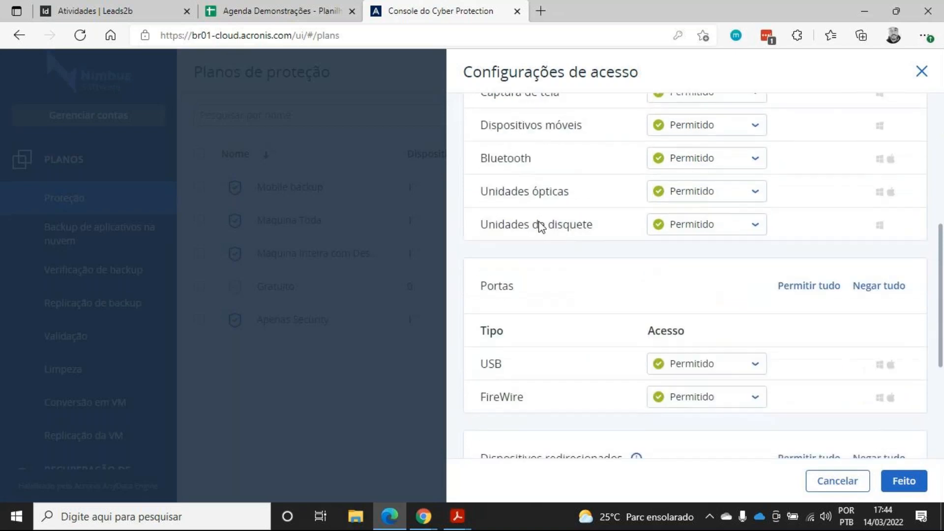
left_click(700, 314)
left_click(592, 314)
Scroll through the device and port access lists in the access settings
scroll(592, 314, "up", 4)
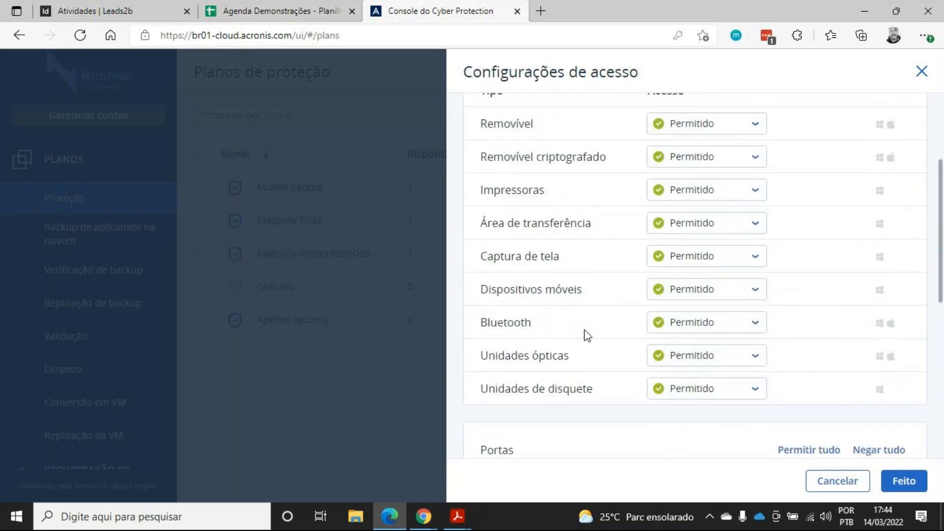
scroll(605, 270, "down", 1)
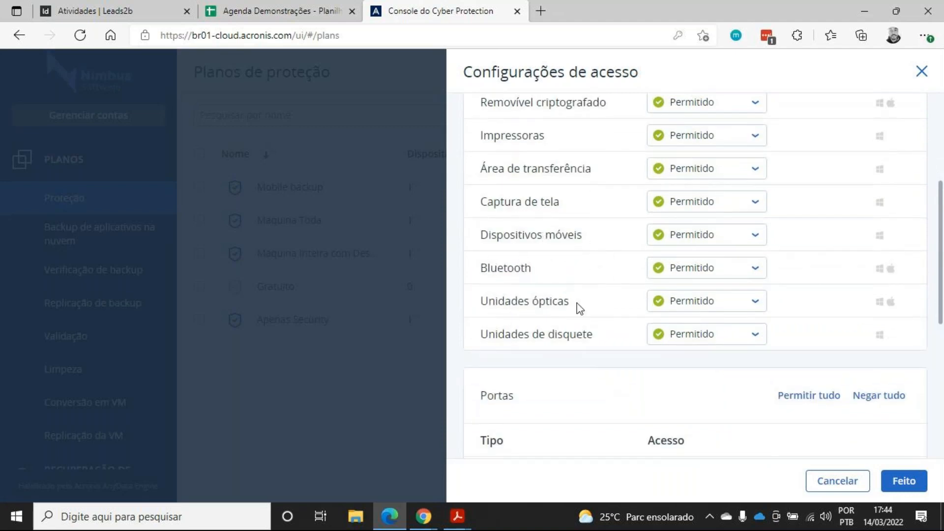
scroll(606, 328, "up", 2)
scroll(610, 363, "up", 1)
scroll(608, 364, "down", 1)
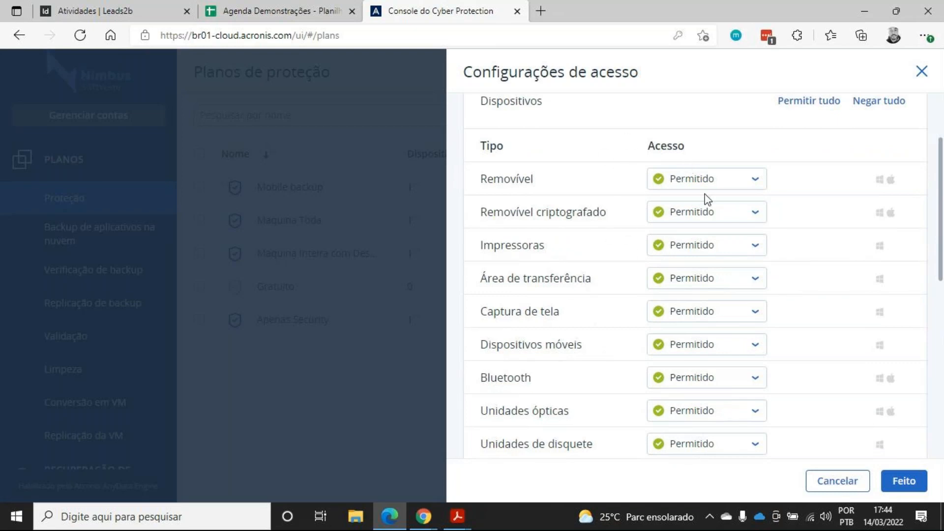
scroll(694, 219, "up", 2)
scroll(688, 248, "down", 1)
scroll(689, 248, "down", 1)
scroll(618, 254, "down", 1)
Open the access options for the clipboard, printer and screen capture device types without changing them
left_click(681, 226)
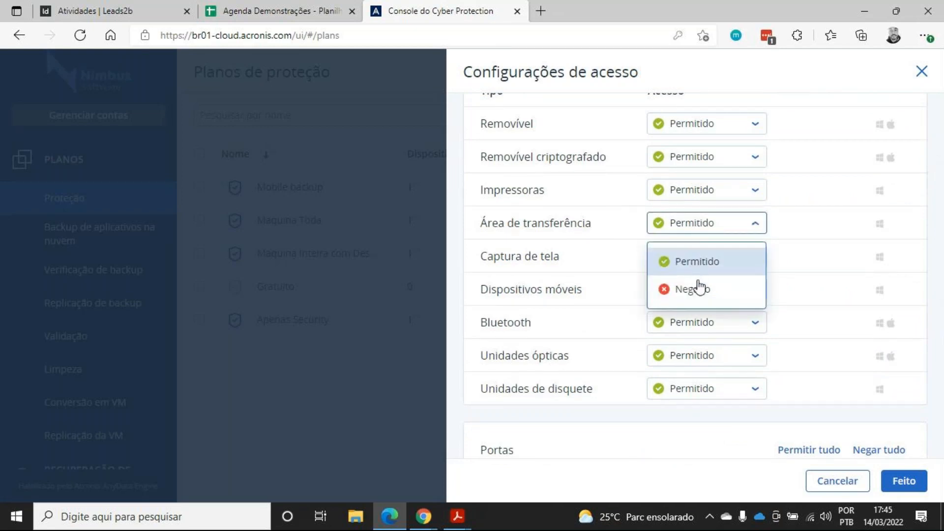
left_click(798, 227)
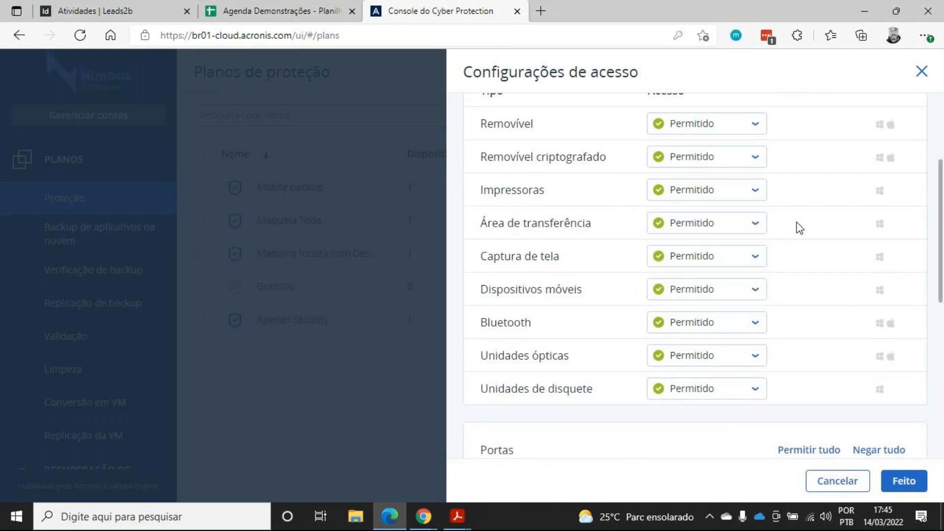
left_click(722, 193)
left_click(819, 239)
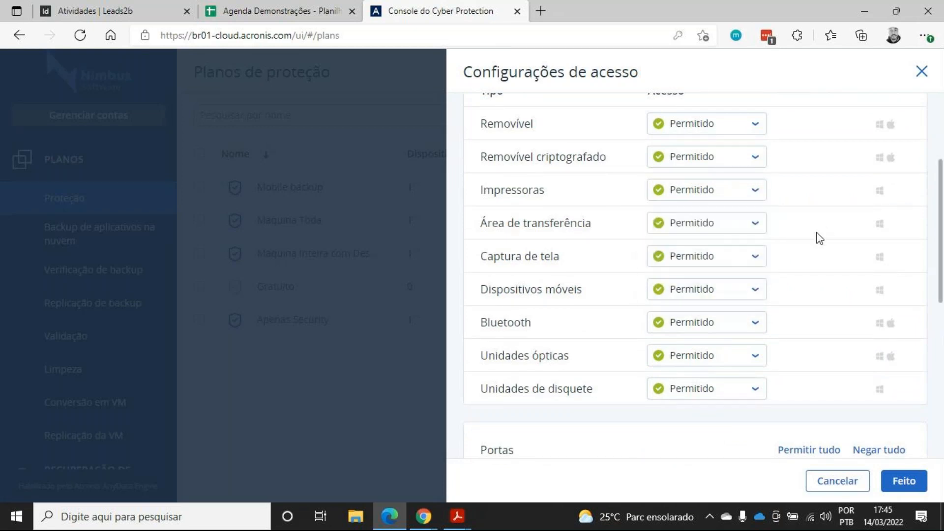
left_click(736, 269)
left_click(850, 253)
Scroll through the device and port access lists once more and close the access settings
scroll(639, 275, "down", 8)
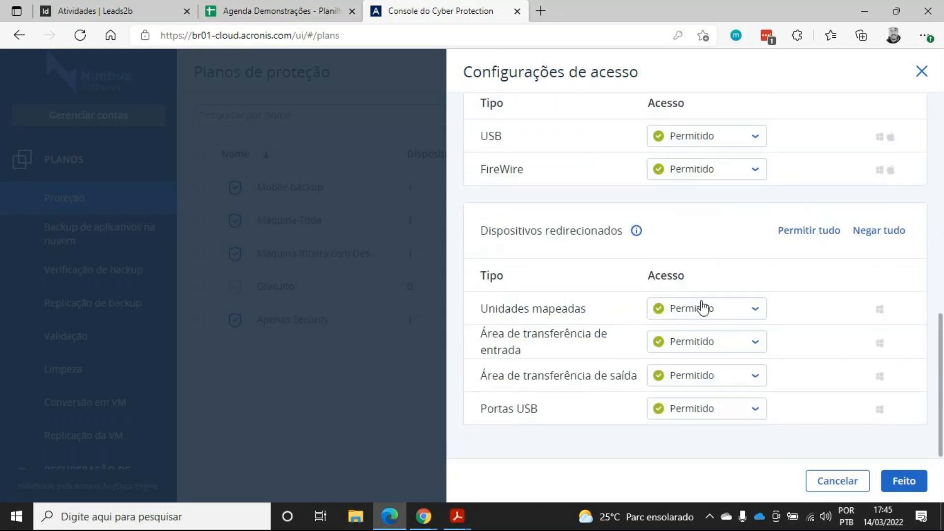
scroll(795, 314, "up", 8)
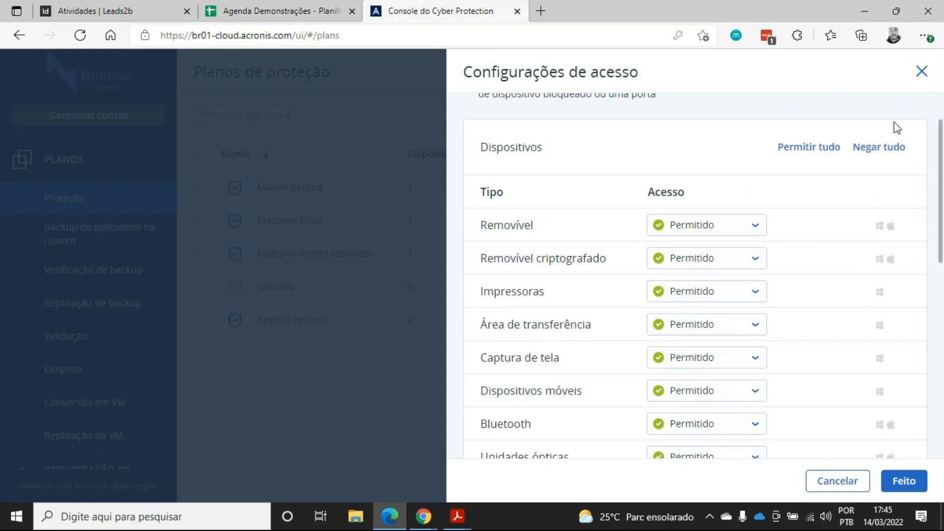
scroll(868, 250, "up", 2)
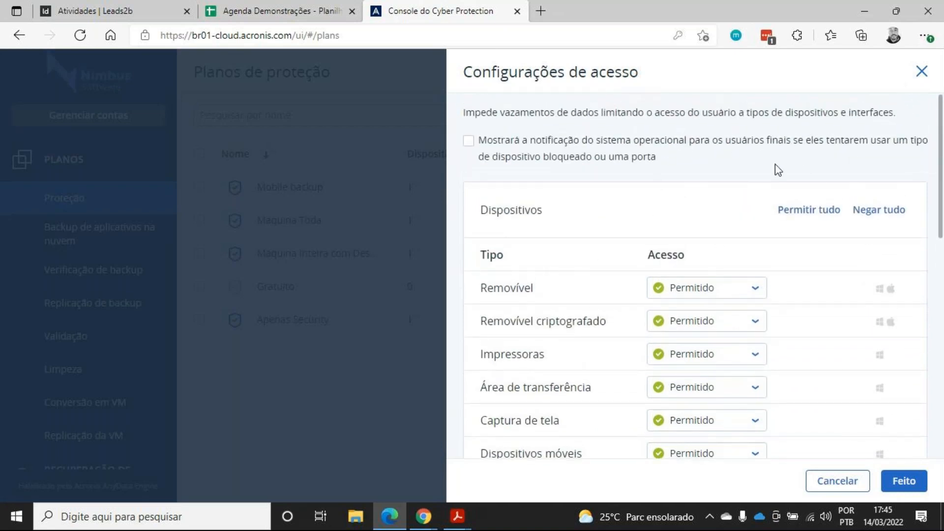
scroll(635, 290, "down", 4)
scroll(603, 268, "down", 3)
scroll(608, 227, "down", 8)
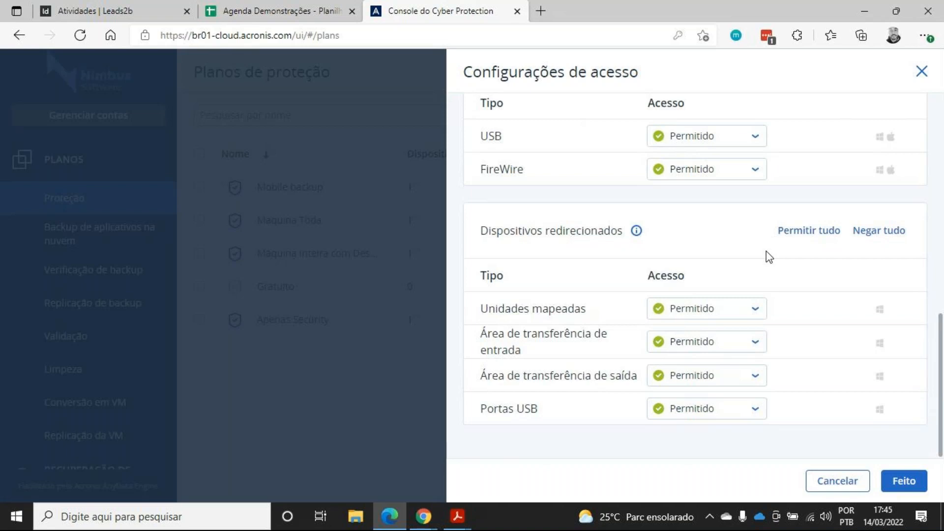
scroll(826, 382, "up", 10)
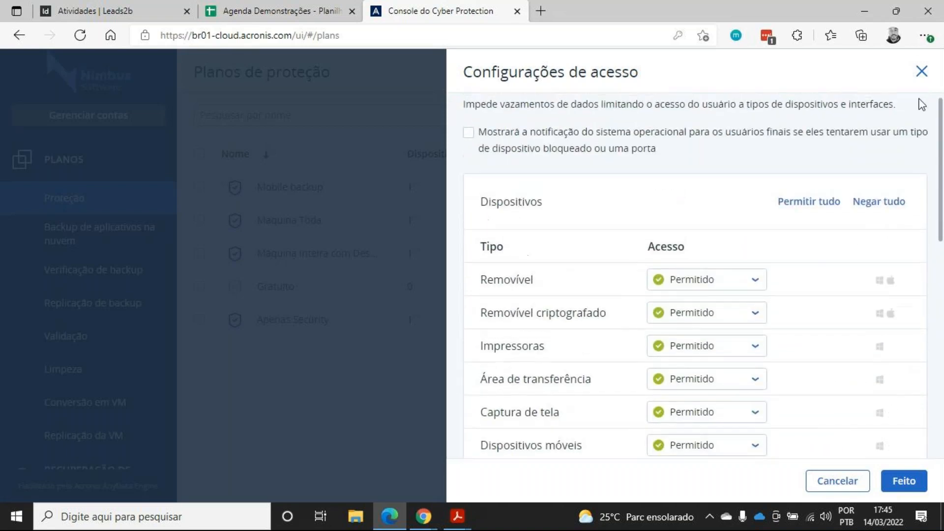
left_click(922, 72)
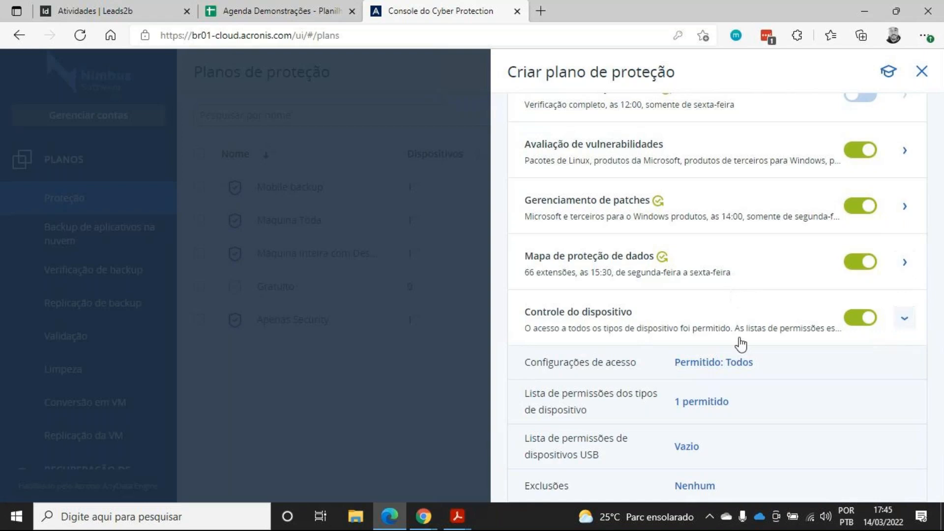
Close the plan creation panel without saving and confirm discarding the changes
scroll(740, 341, "up", 10)
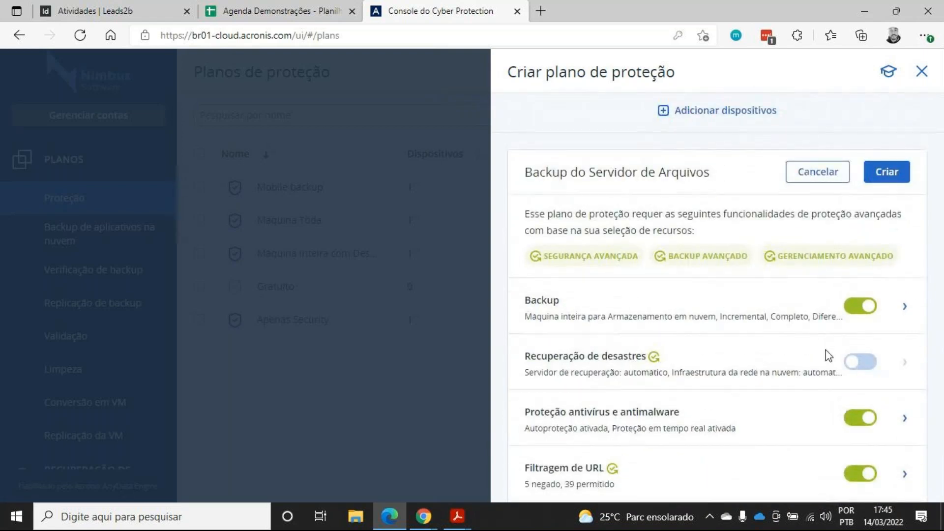
scroll(827, 347, "down", 10)
scroll(856, 377, "up", 10)
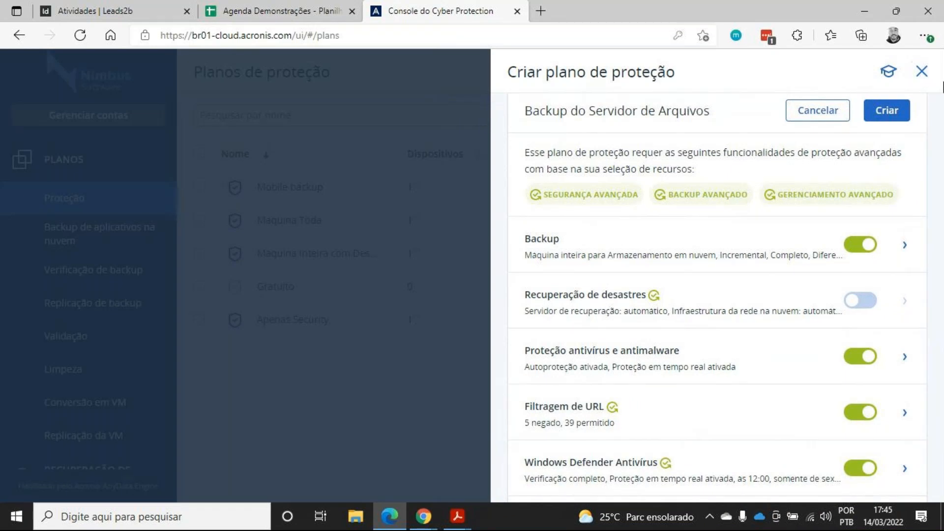
left_click(922, 73)
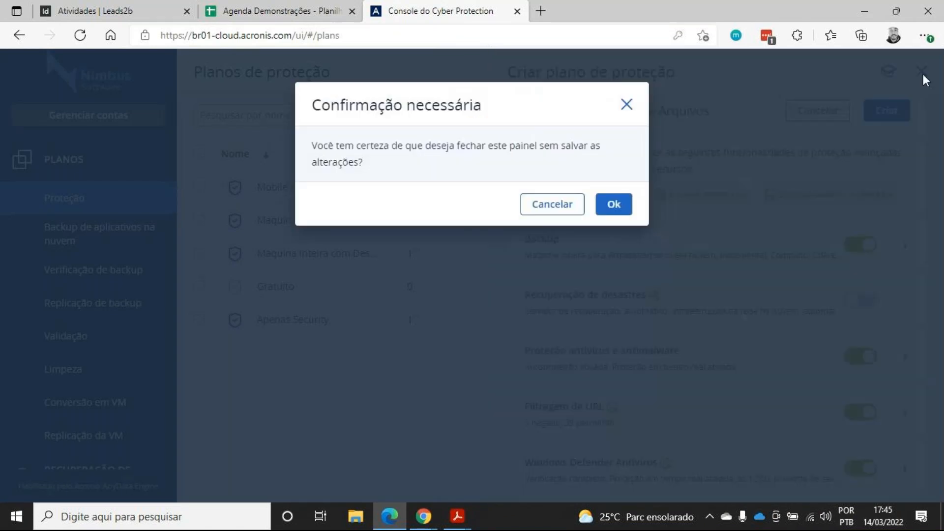
left_click(606, 215)
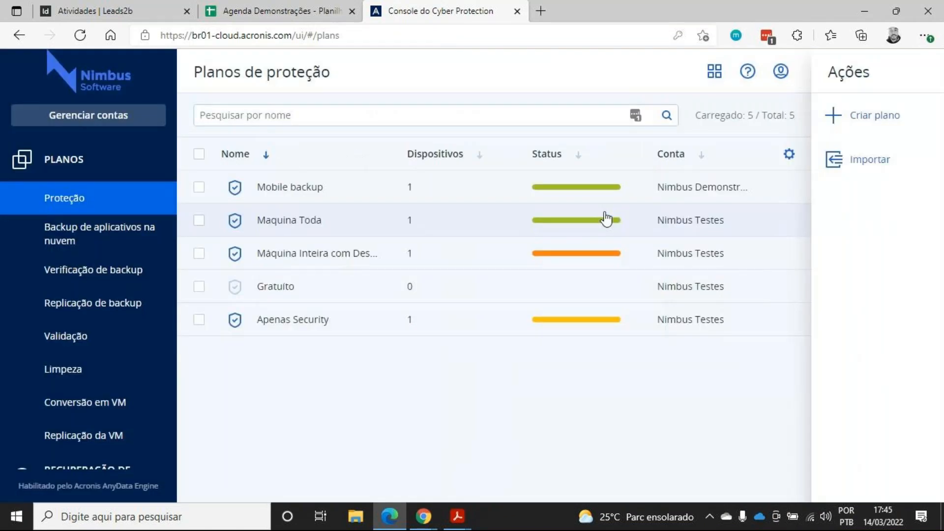
Open the list of all devices and select the NIMBUS machine
scroll(138, 210, "up", 2)
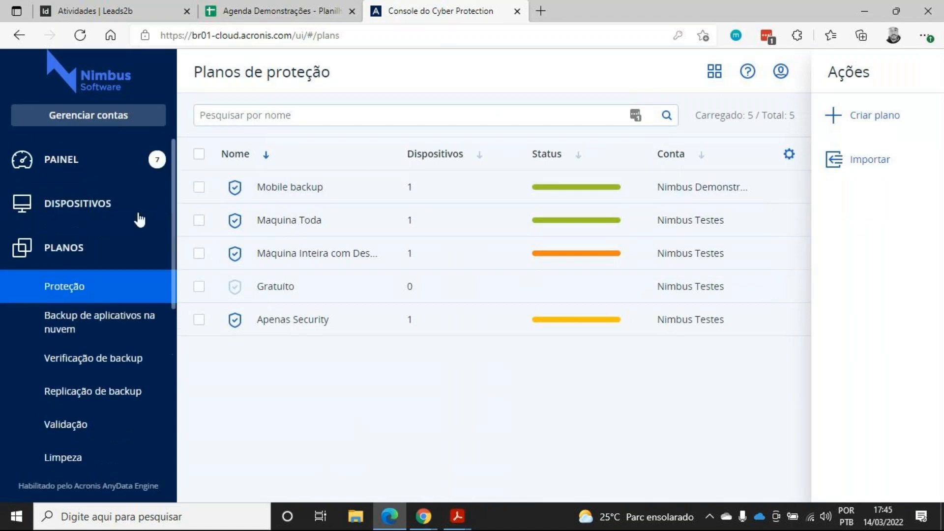
left_click(114, 206)
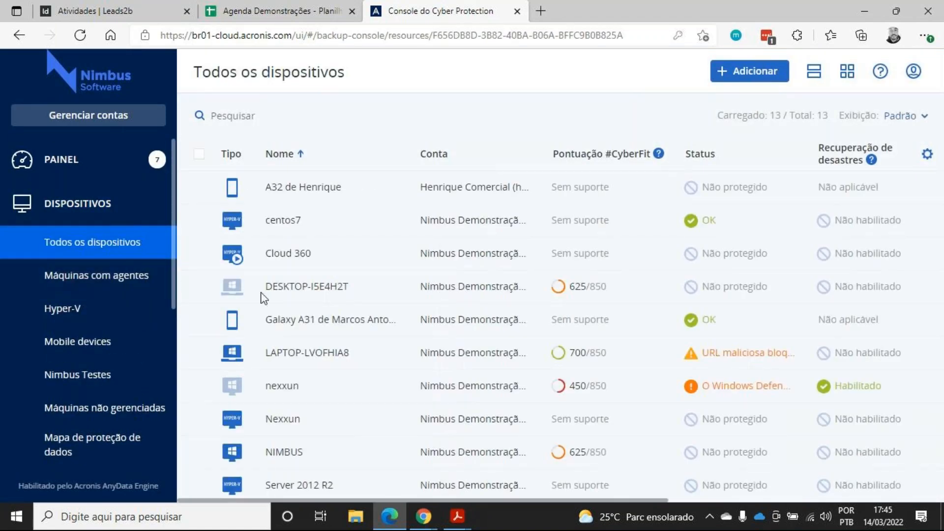
scroll(352, 269, "down", 2)
scroll(347, 287, "down", 1)
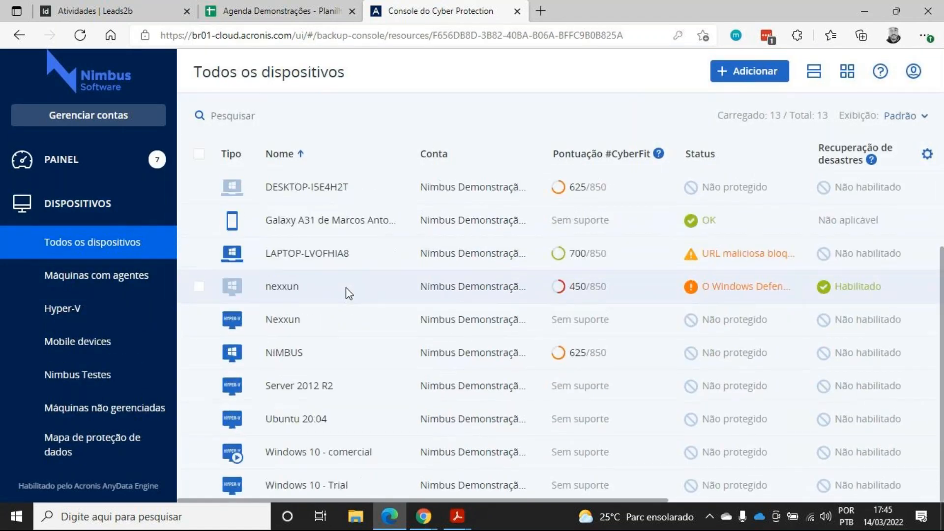
left_click(337, 348)
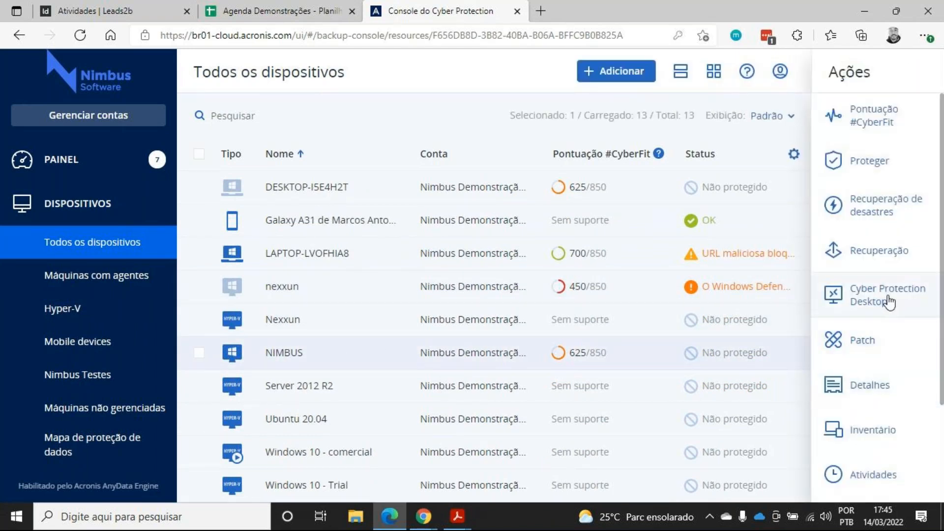
Run remote assistance on NIMBUS through the Cyber Protection Desktop options
left_click(844, 295)
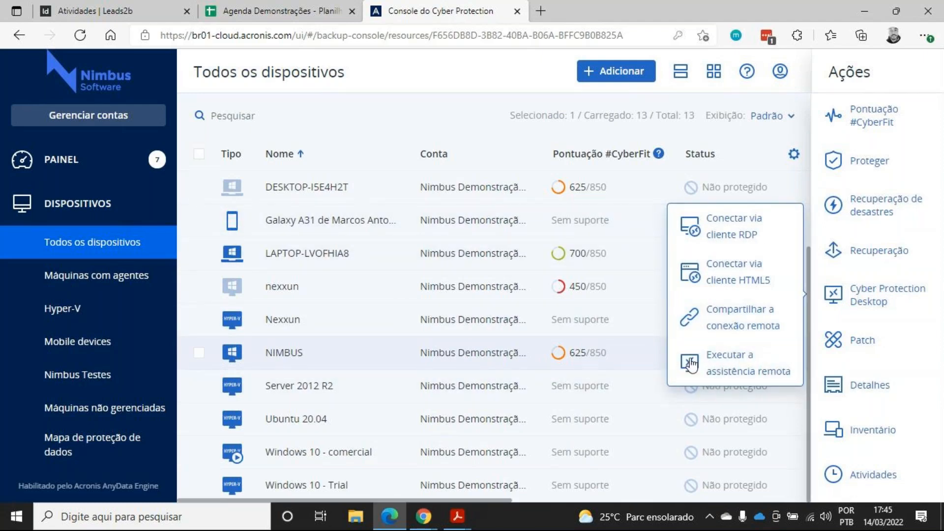
left_click(747, 375)
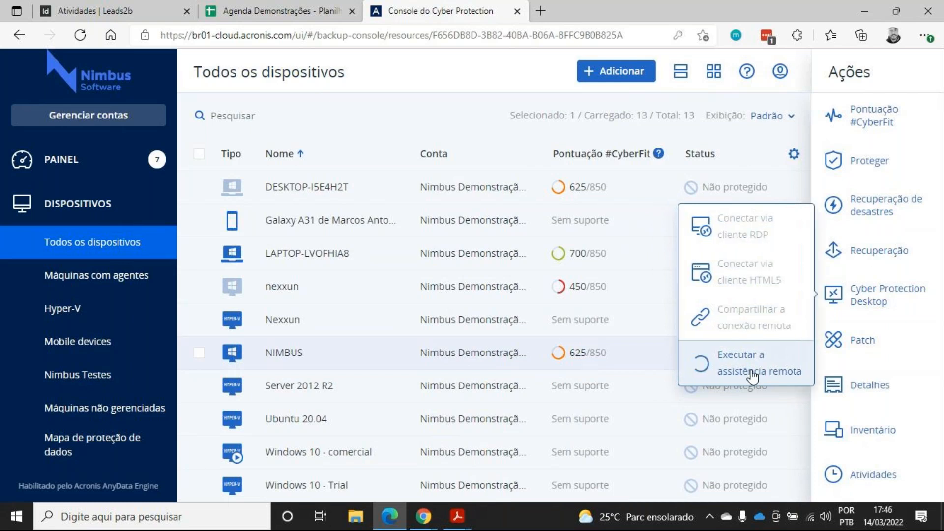
left_click(627, 104)
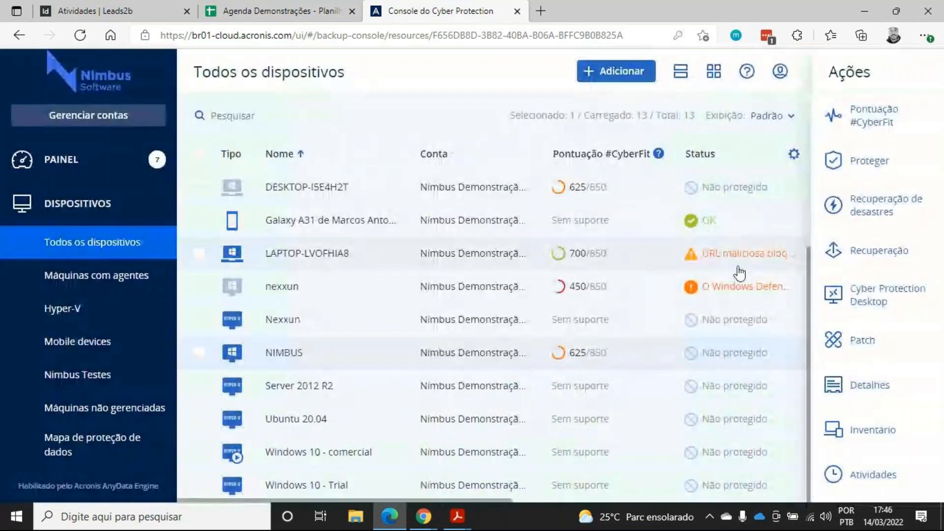
Open the NIMBUS inventory and close it
left_click(859, 297)
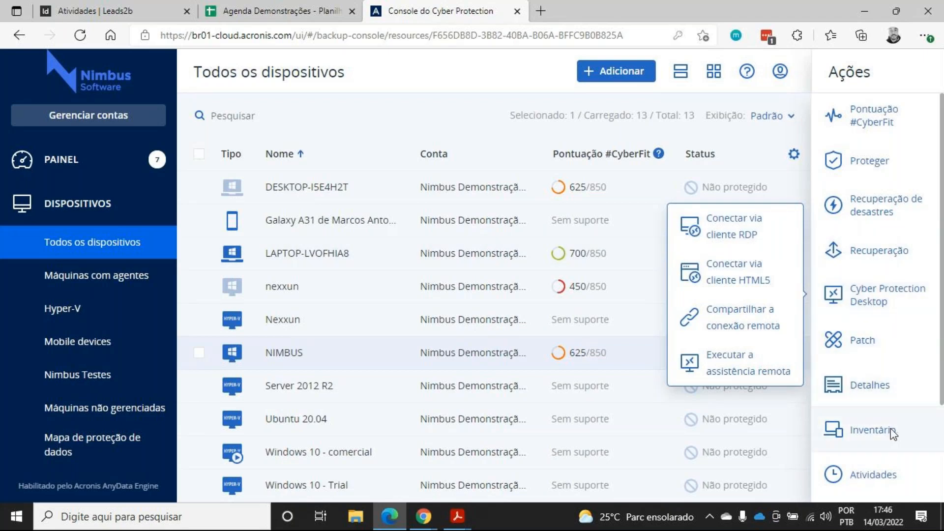
left_click(870, 431)
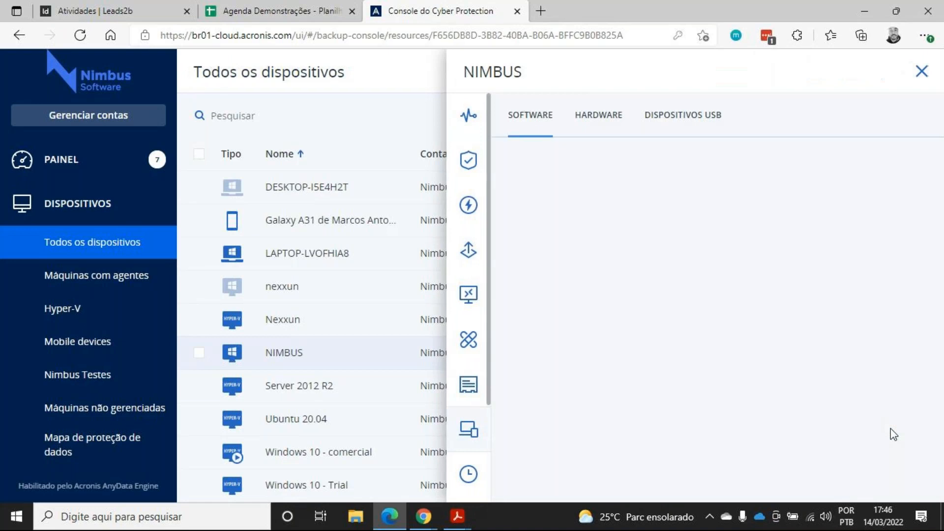
left_click(919, 74)
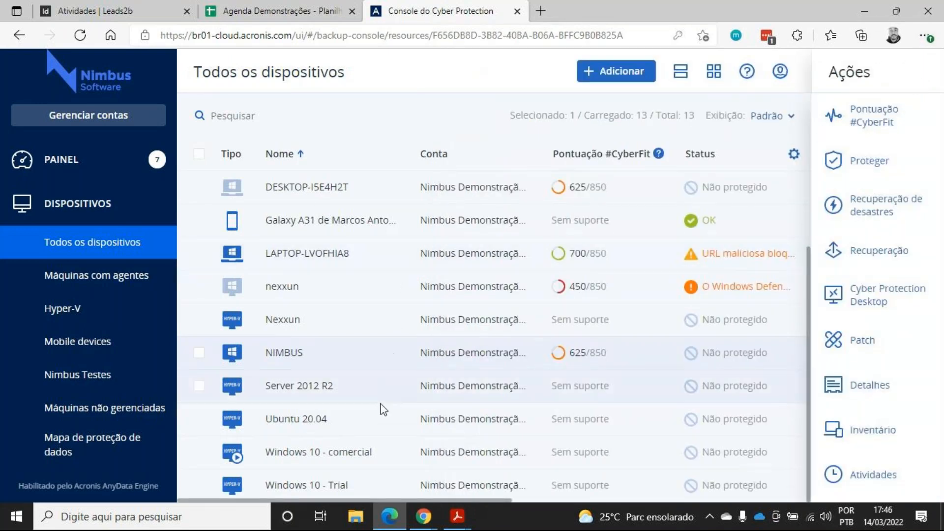
Select LAPTOP-LVOFHIA8 and open the hardware section of its inventory
left_click(320, 264)
left_click(878, 433)
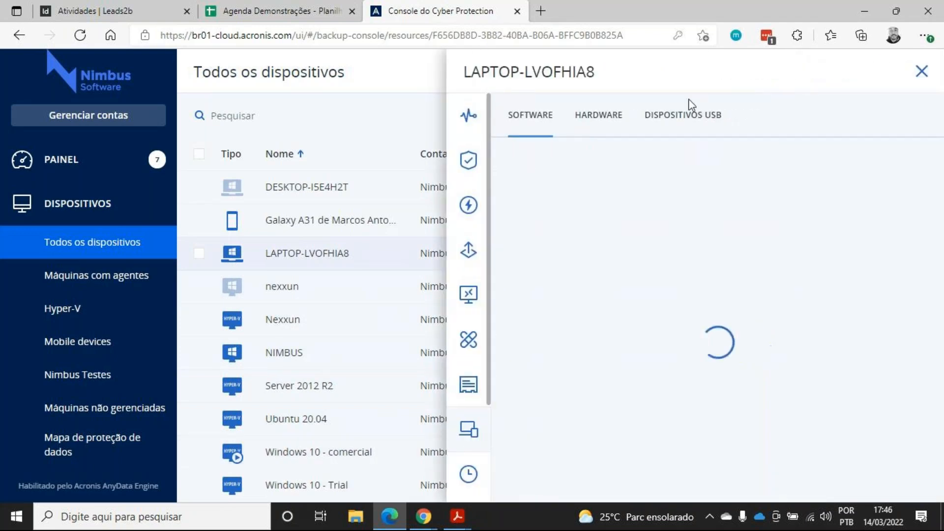
left_click(596, 123)
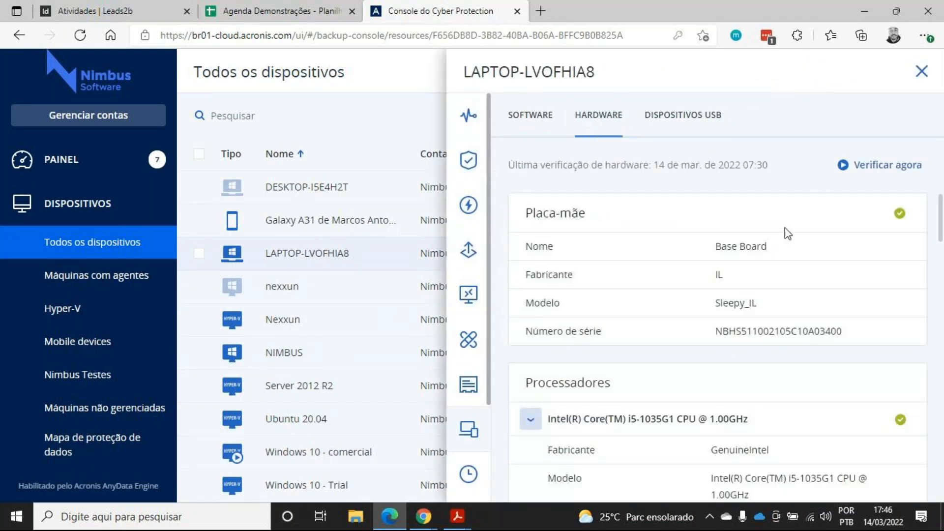
Scroll through the laptop's hardware inventory details
scroll(777, 236, "down", 2)
scroll(755, 252, "down", 3)
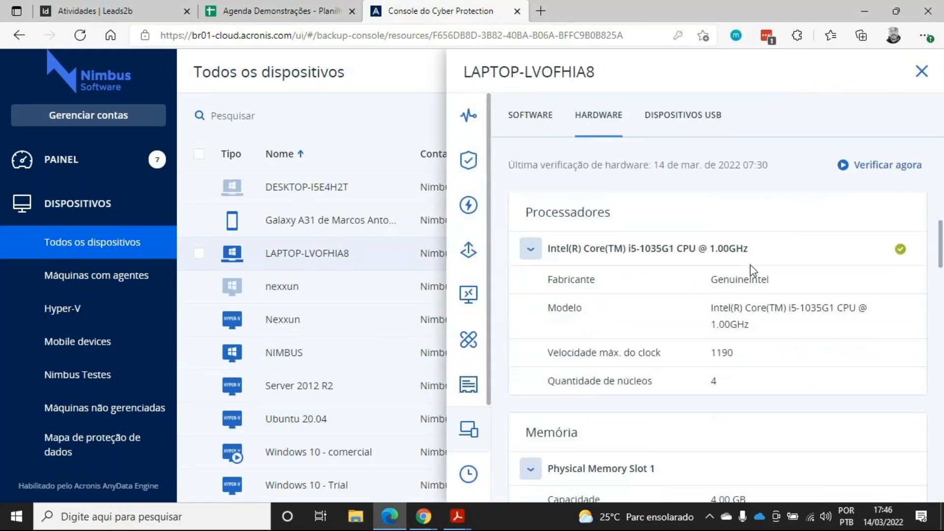
scroll(746, 273, "down", 2)
scroll(747, 273, "up", 4)
scroll(749, 274, "down", 4)
scroll(748, 274, "down", 12)
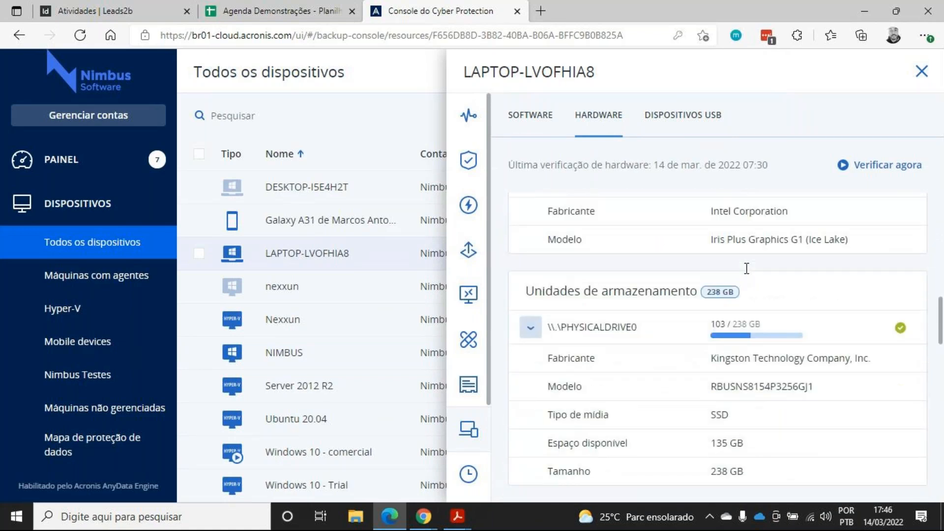
scroll(741, 279, "down", 12)
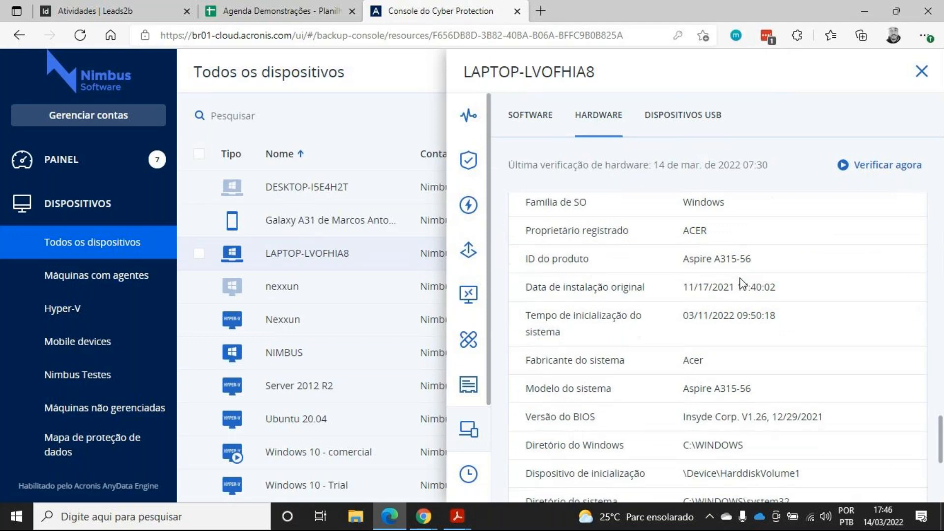
scroll(735, 288, "up", 12)
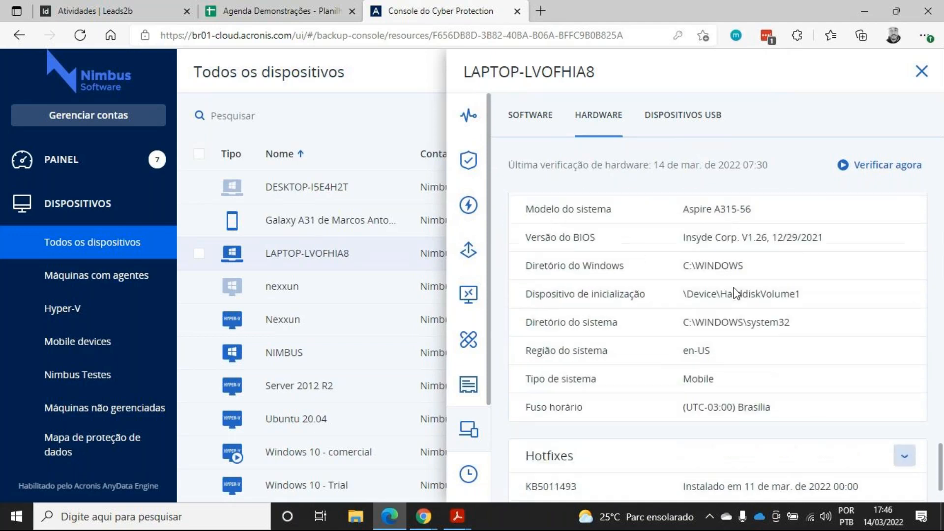
scroll(733, 289, "up", 8)
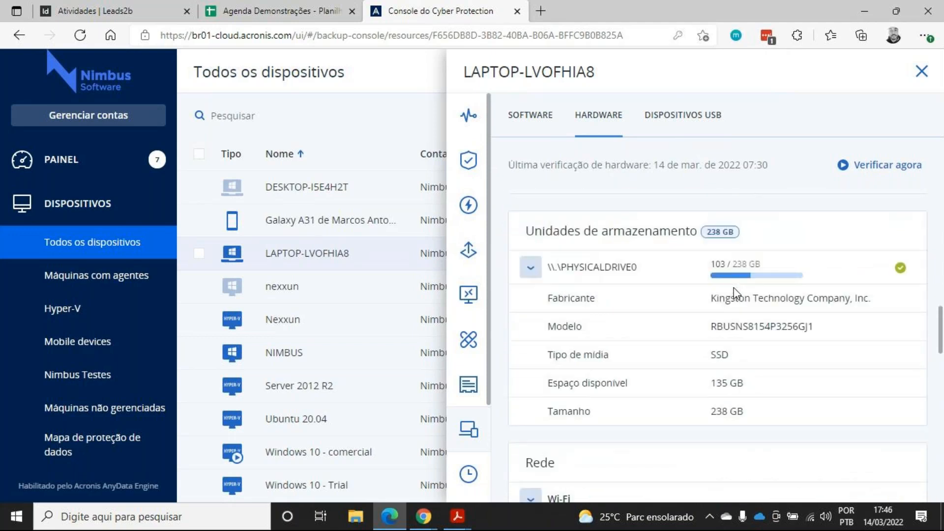
scroll(751, 290, "up", 10)
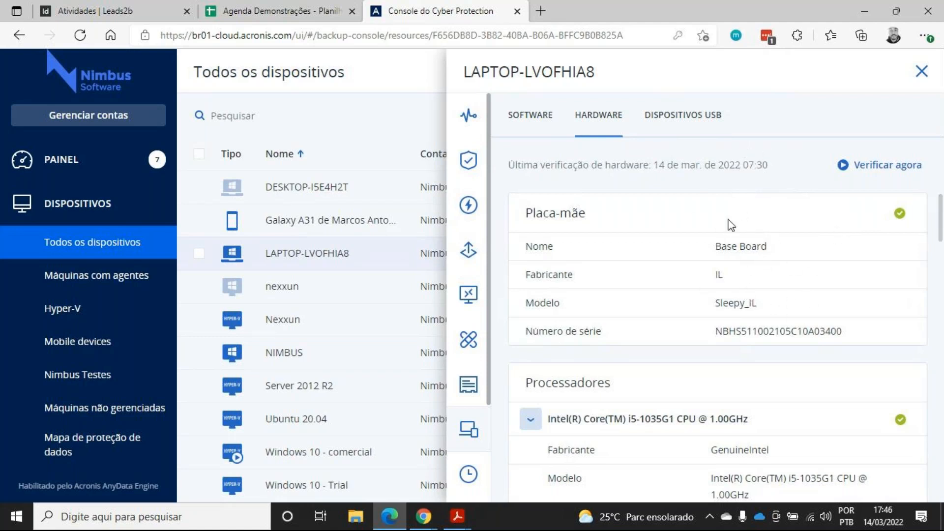
scroll(665, 312, "down", 15)
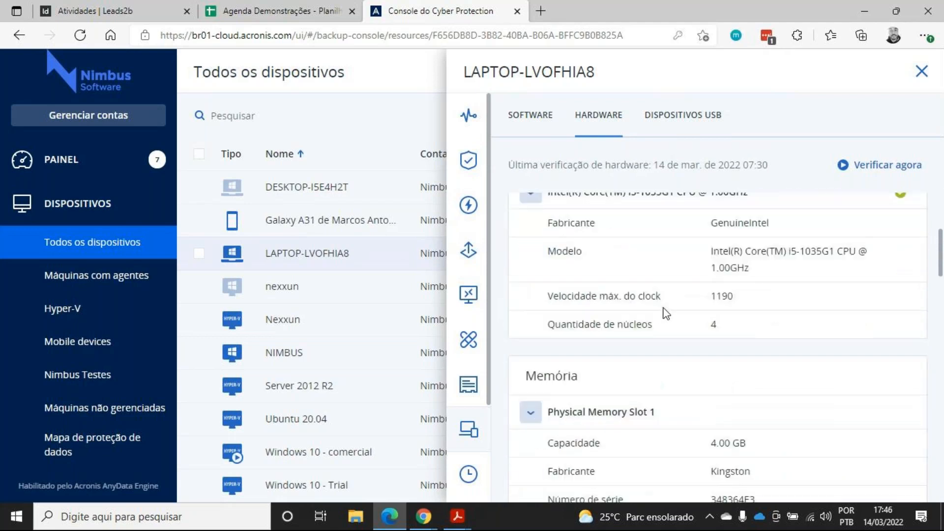
scroll(652, 330, "down", 5)
scroll(654, 338, "up", 20)
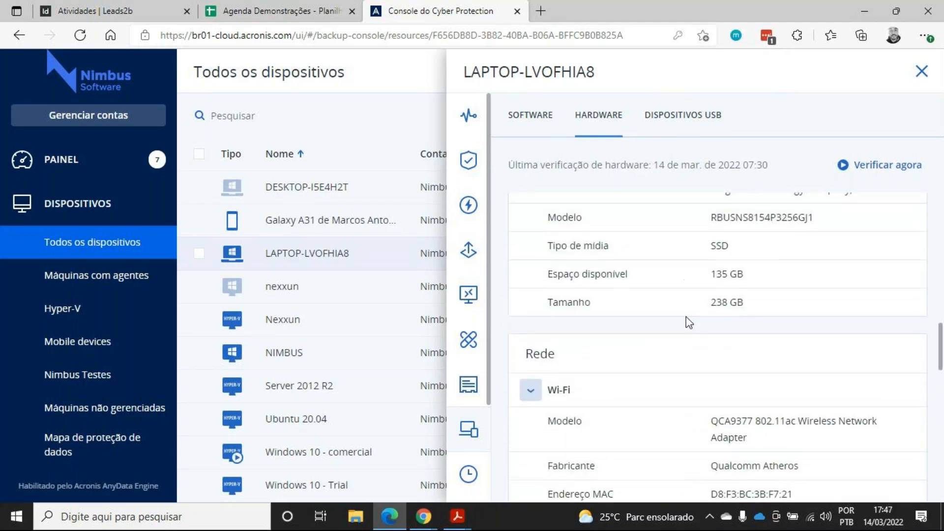
Close the inventory and open the dashboard overview
left_click(922, 71)
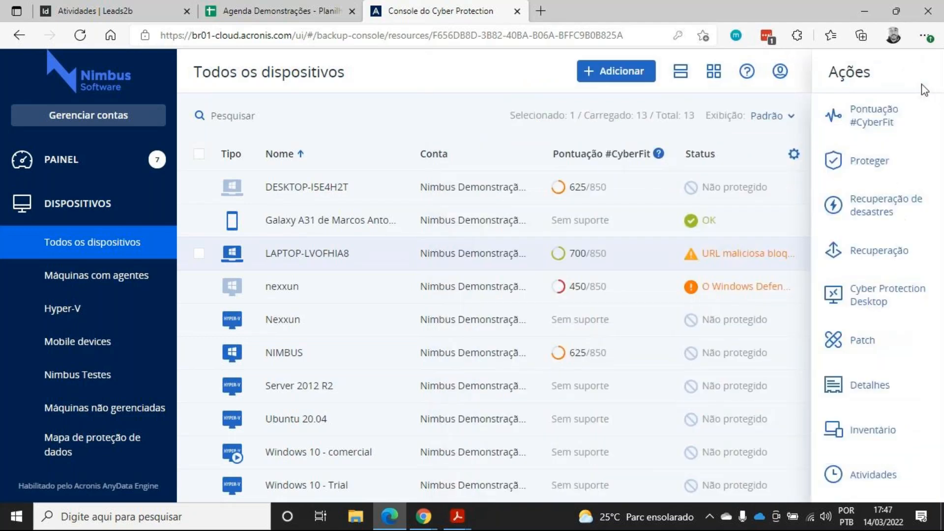
left_click(72, 168)
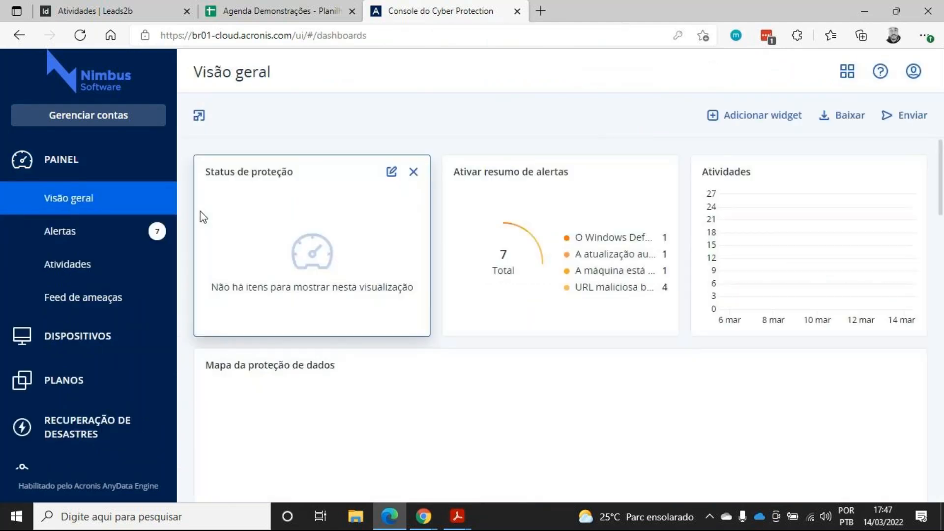
Scroll through the dashboard overview widgets
scroll(371, 152, "down", 3)
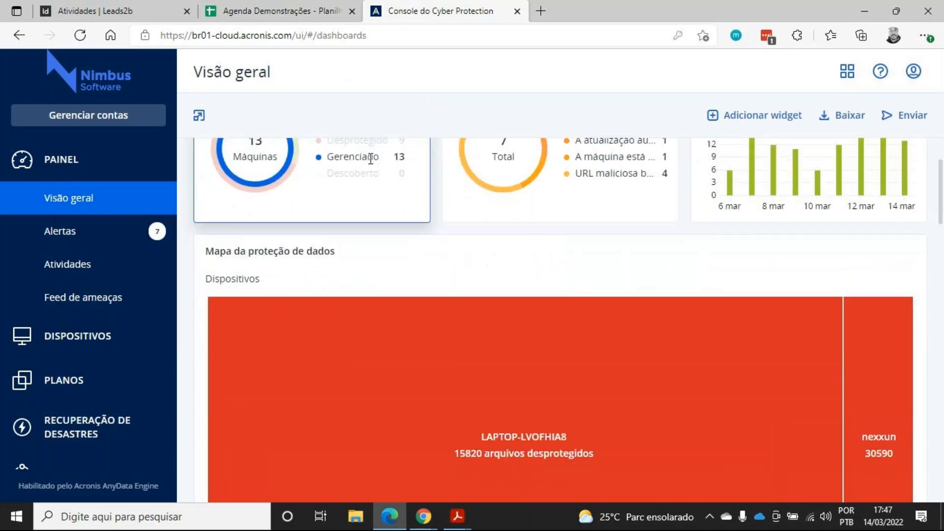
scroll(454, 243, "down", 5)
scroll(649, 337, "up", 8)
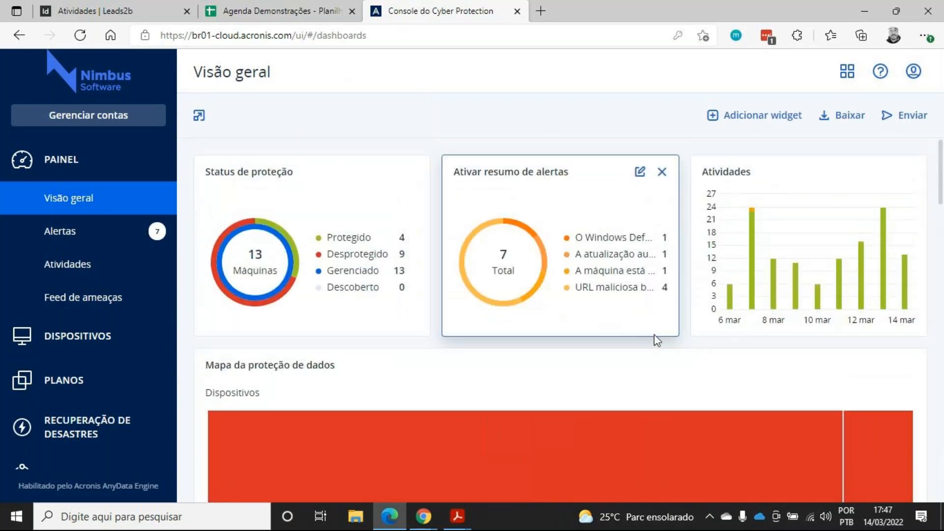
scroll(748, 273, "down", 8)
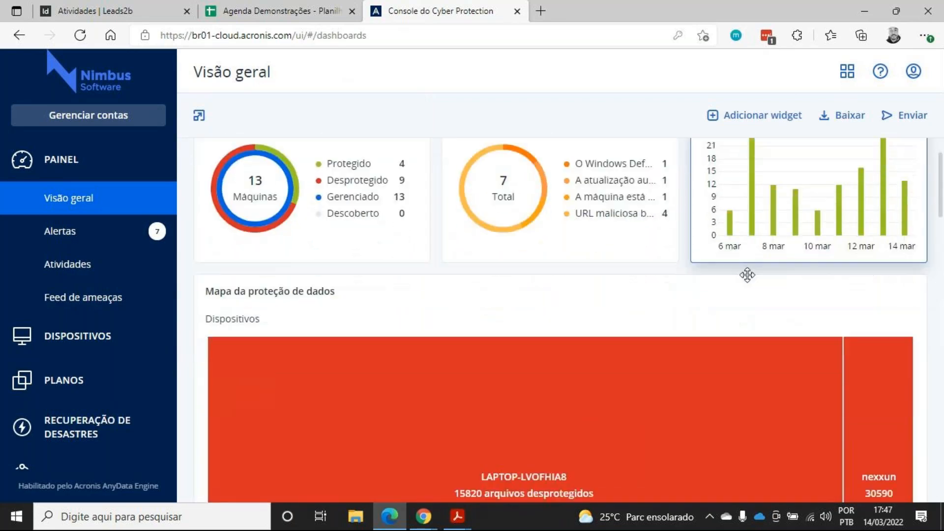
scroll(747, 286, "down", 12)
scroll(729, 303, "up", 8)
scroll(730, 303, "up", 10)
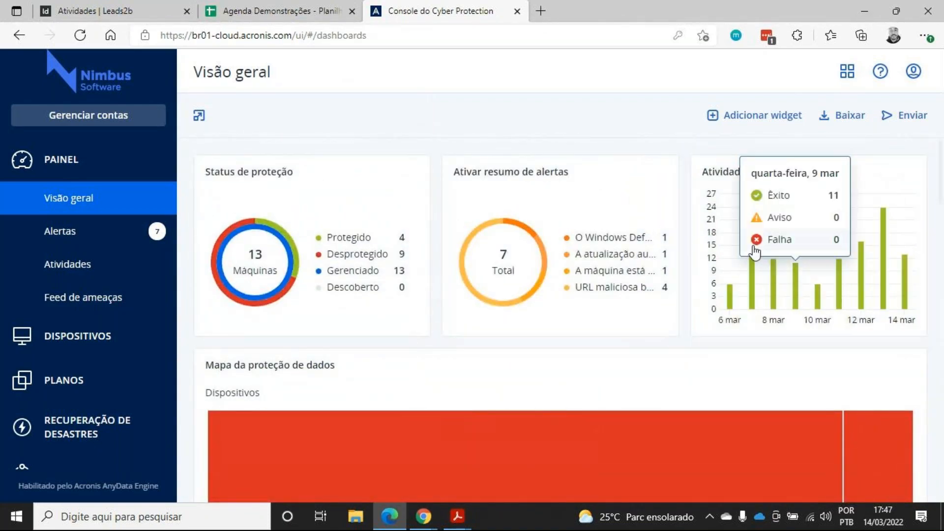
Open the activities list from the 7 March bar of the activities chart
mouse_move(753, 238)
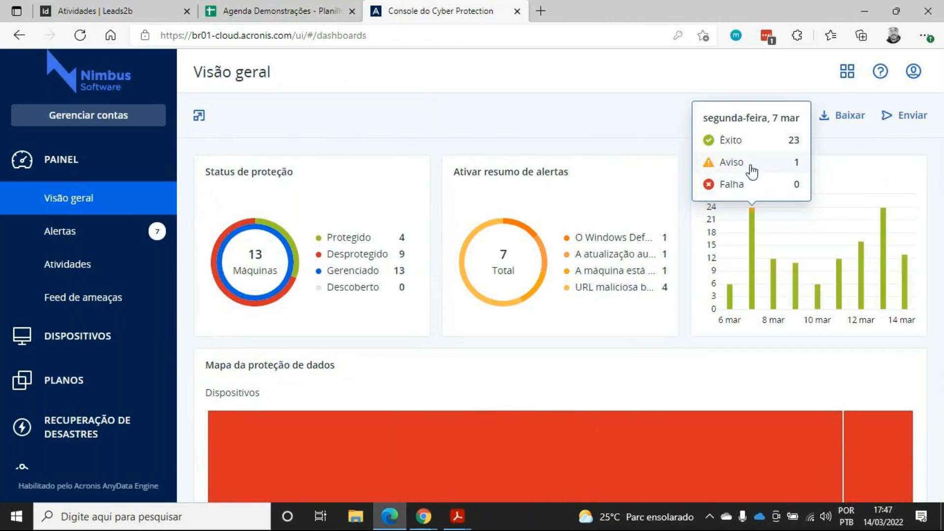
left_click(751, 170)
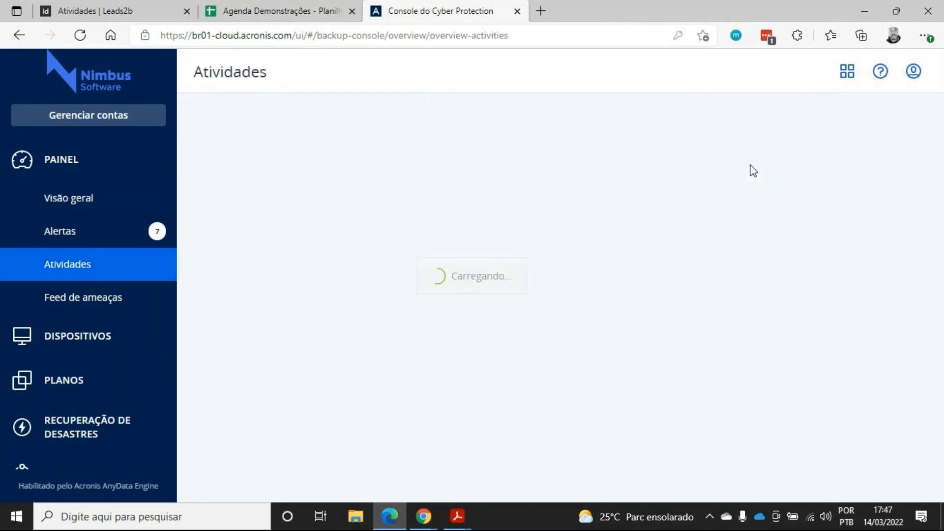
scroll(344, 218, "down", 2)
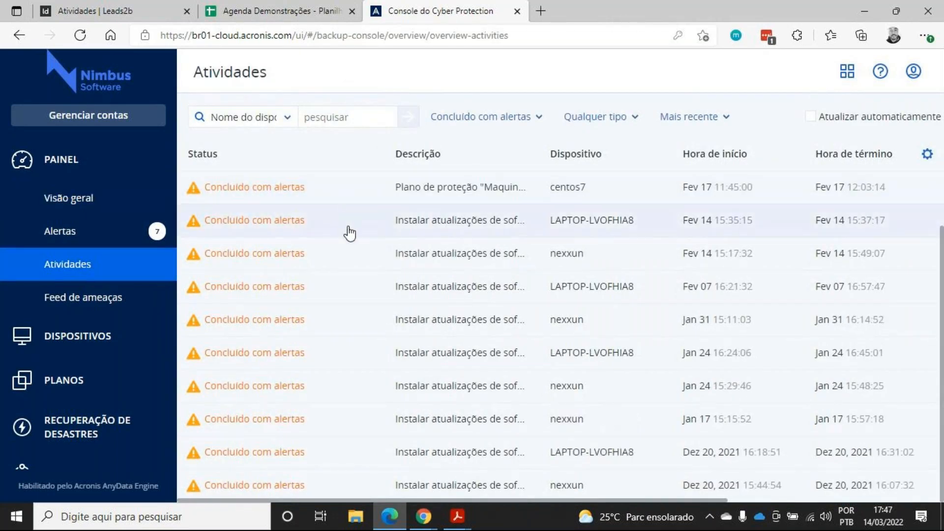
scroll(353, 260, "up", 2)
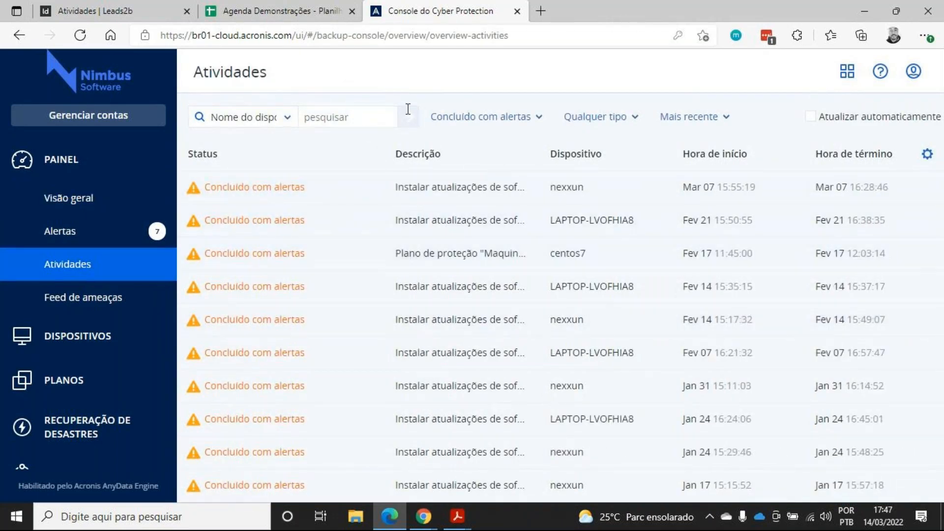
Open the details of the latest nexxun software update activity and close them
left_click(451, 195)
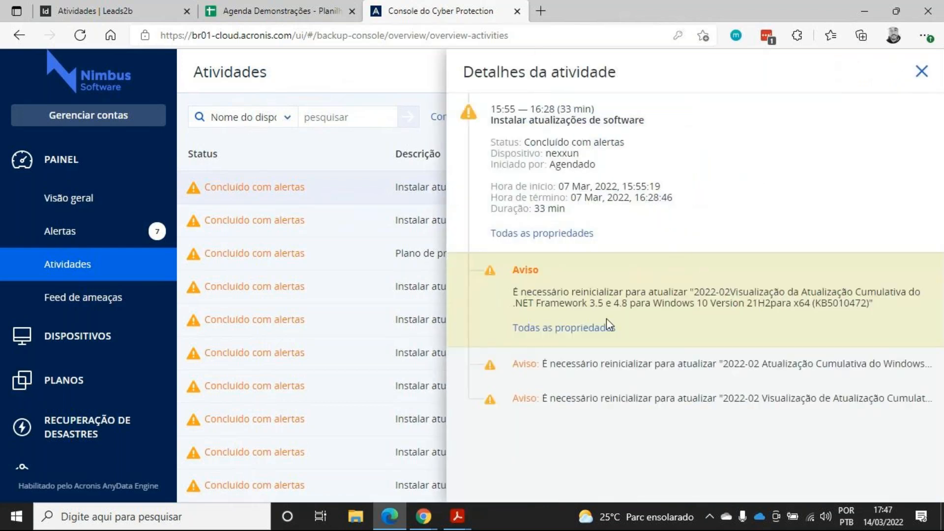
left_click_drag(521, 292, 837, 293)
left_click(846, 285)
left_click(935, 84)
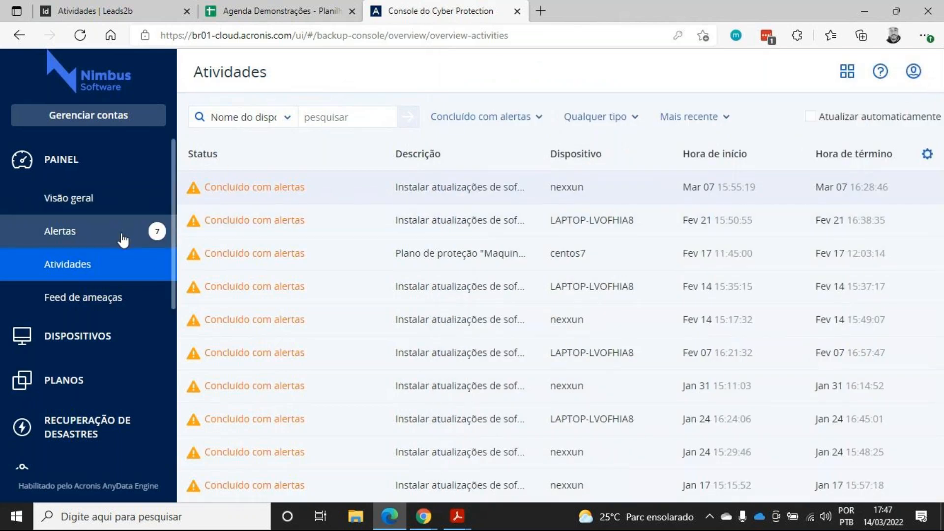
Return to the dashboard overview and examine the data protection map for each device
left_click(132, 201)
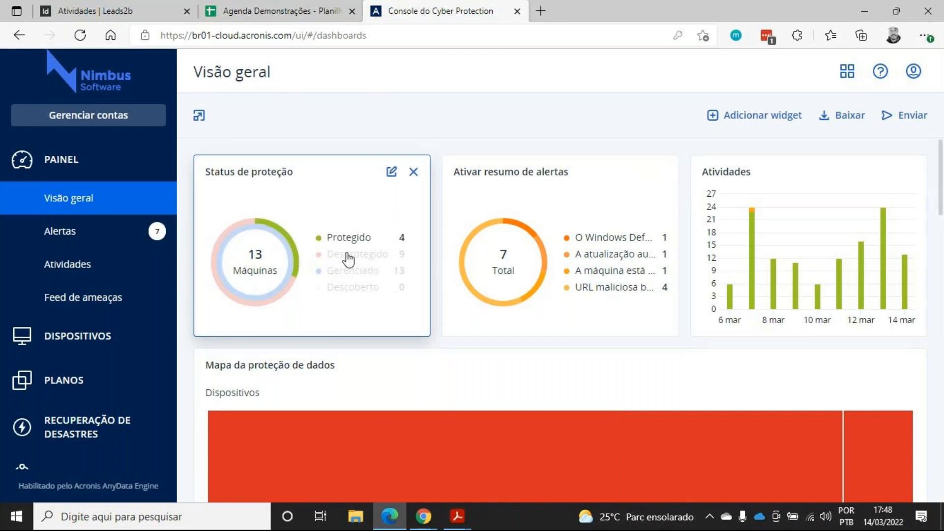
scroll(432, 250, "down", 1)
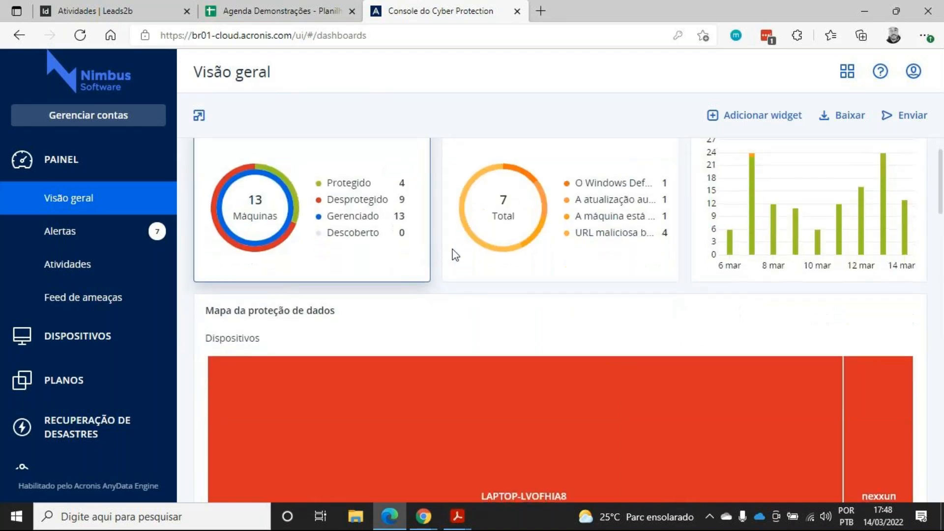
scroll(551, 305, "down", 3)
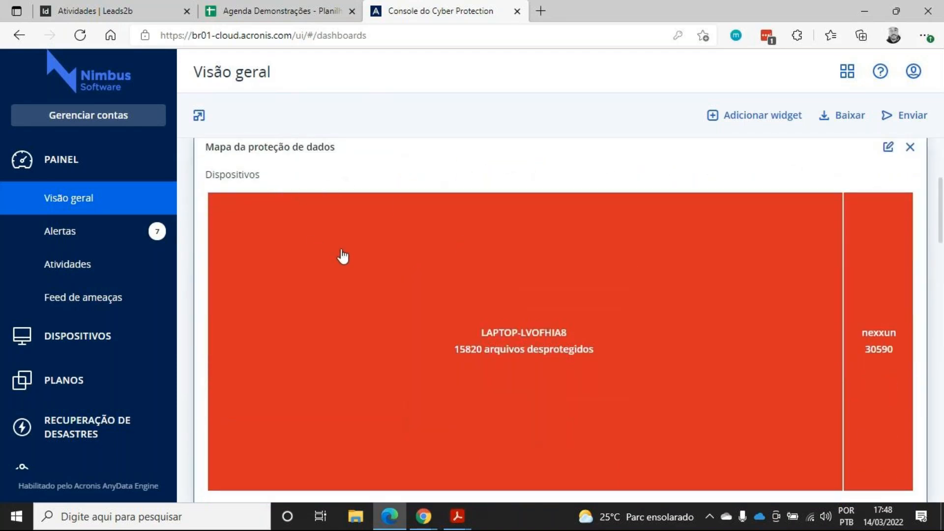
scroll(401, 280, "down", 1)
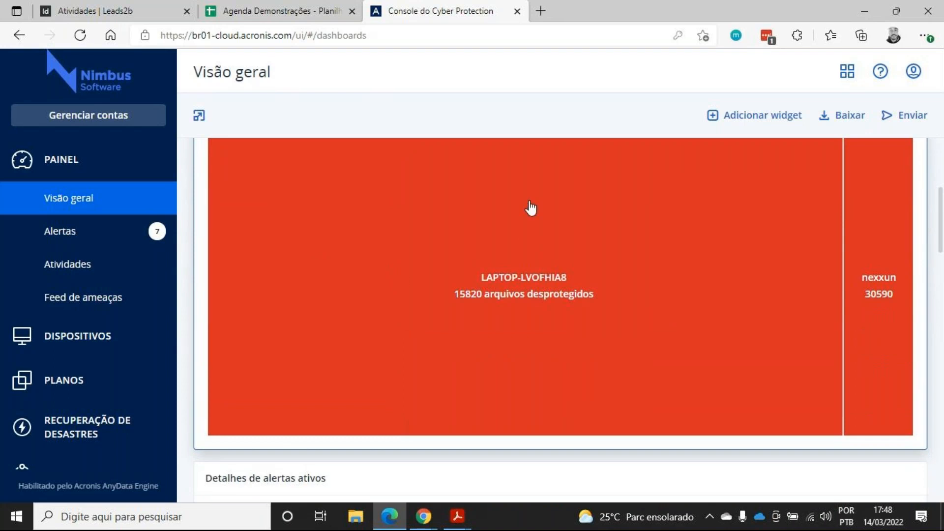
mouse_move(881, 395)
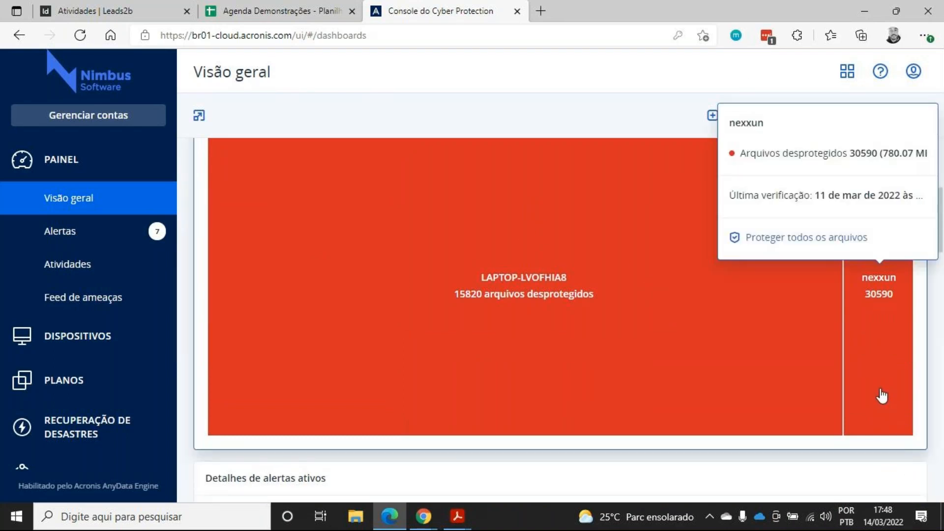
mouse_move(491, 293)
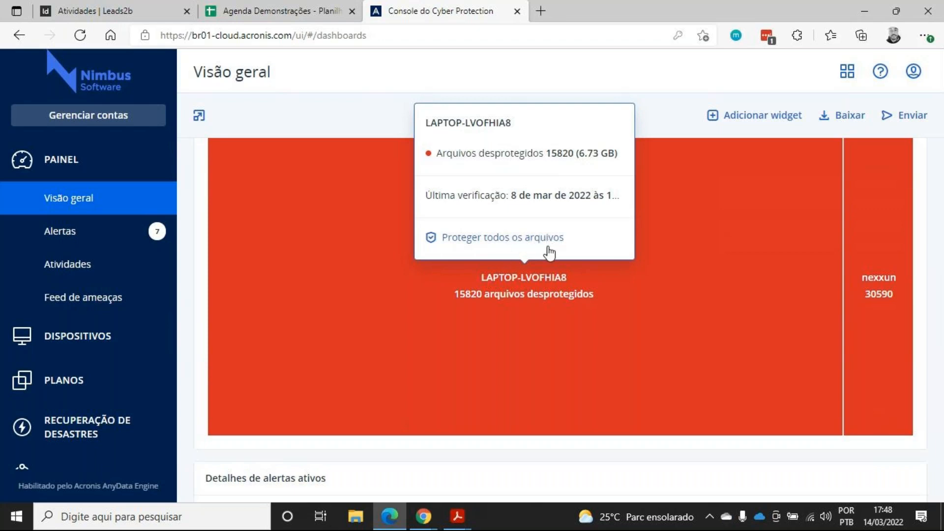
Expand and collapse DESKTOP-I5E4H2T's findings in the #CyberFit score by machine widget
scroll(544, 346, "down", 5)
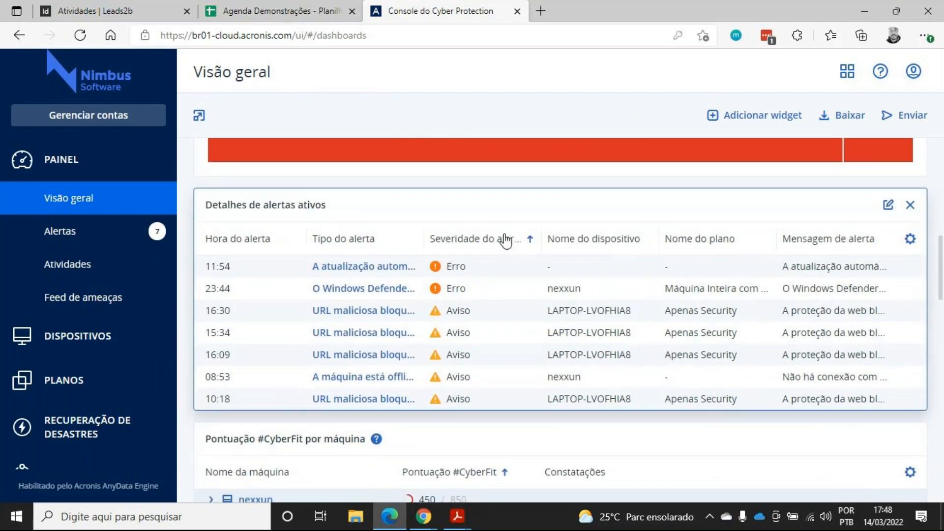
scroll(505, 241, "down", 5)
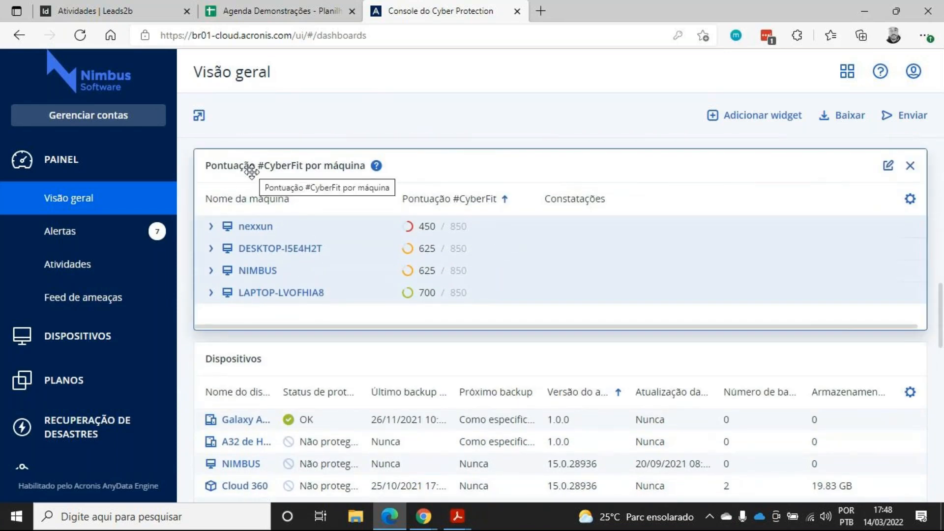
left_click(211, 249)
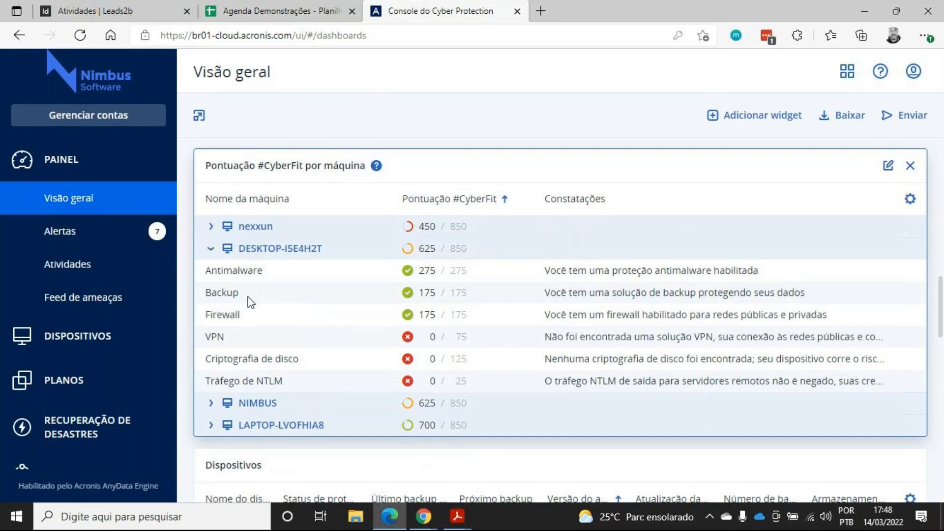
left_click(212, 252)
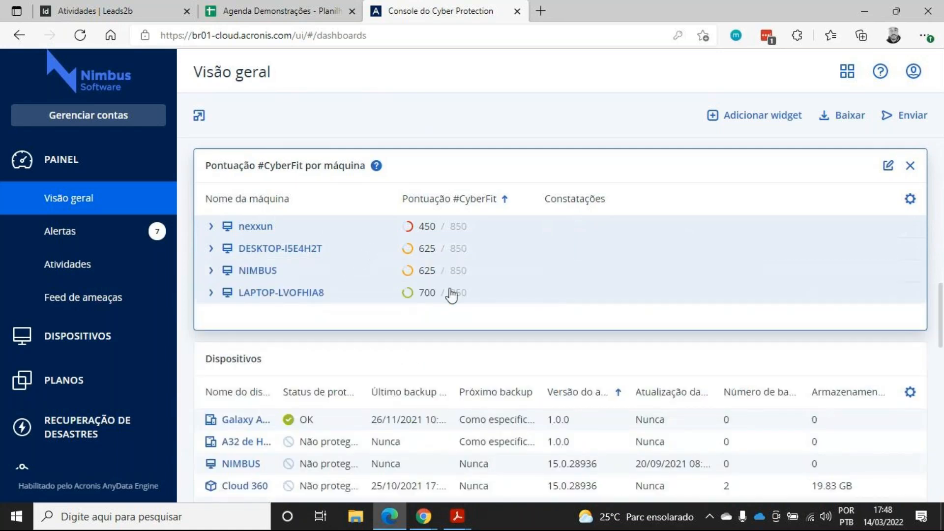
Scroll down the overview to examine the devices and existing vulnerabilities widgets
scroll(447, 292, "down", 3)
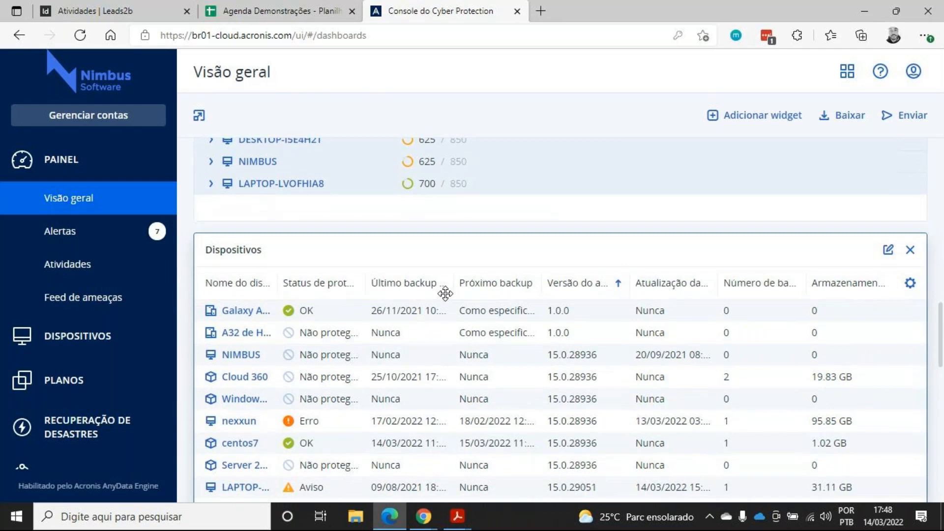
scroll(447, 300, "down", 5)
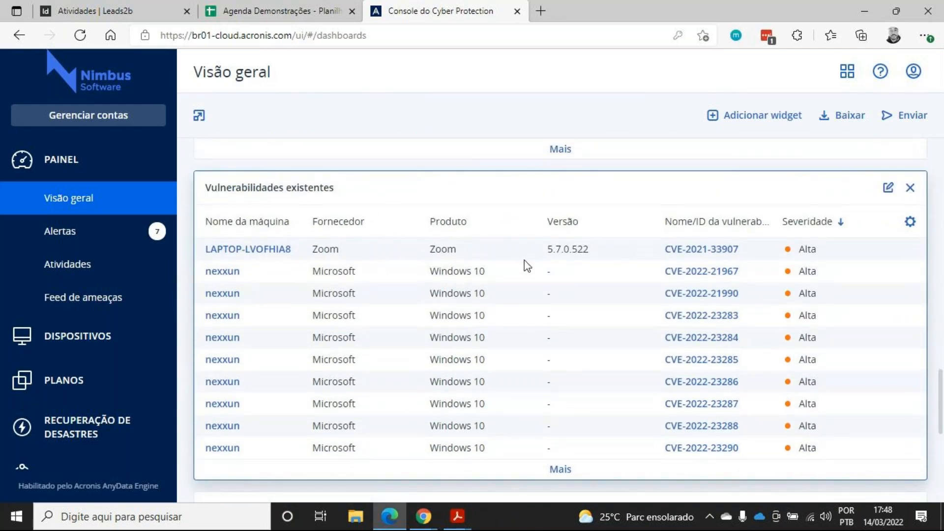
scroll(527, 270, "down", 3)
scroll(533, 280, "up", 3)
scroll(536, 288, "down", 1)
scroll(542, 293, "up", 1)
left_click_drag(313, 272, 485, 273)
left_click_drag(314, 278, 362, 277)
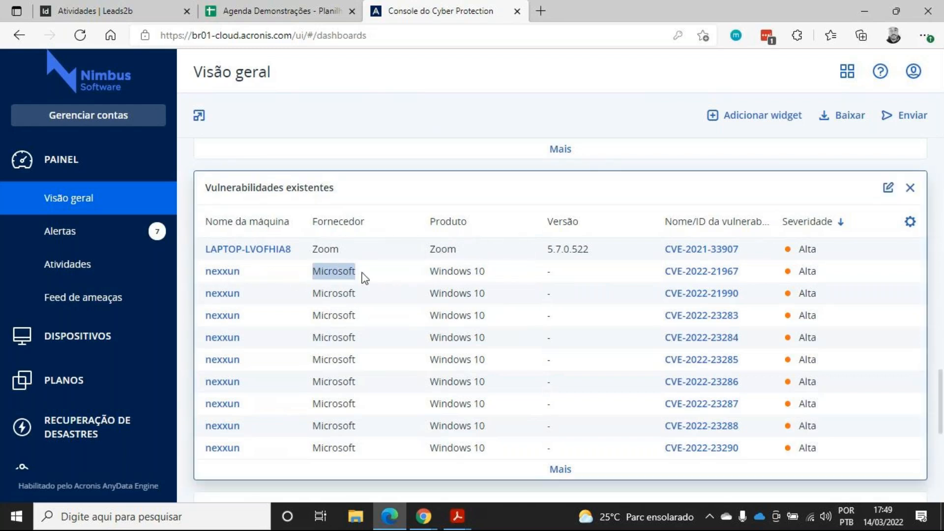
left_click(364, 278)
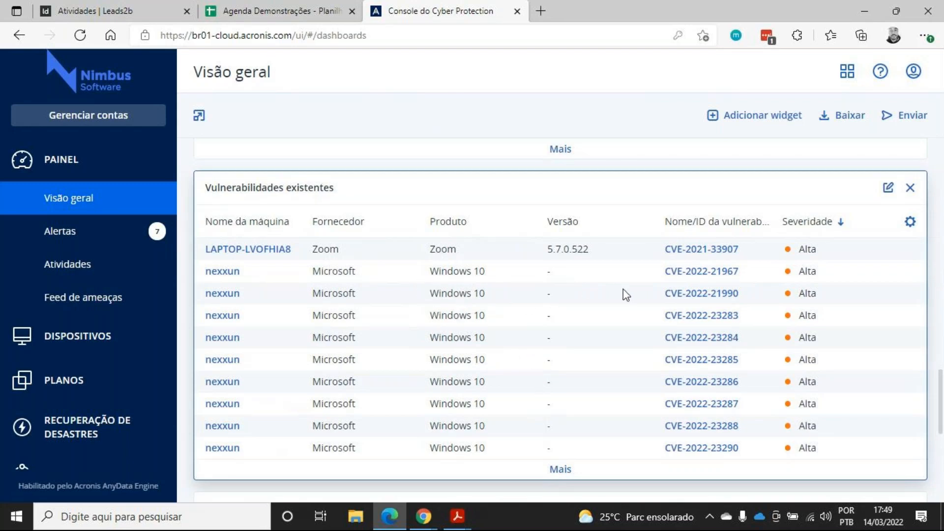
Open the CVE-2022-21967 record and its Microsoft advisory, then close both browser tabs
left_click(686, 273)
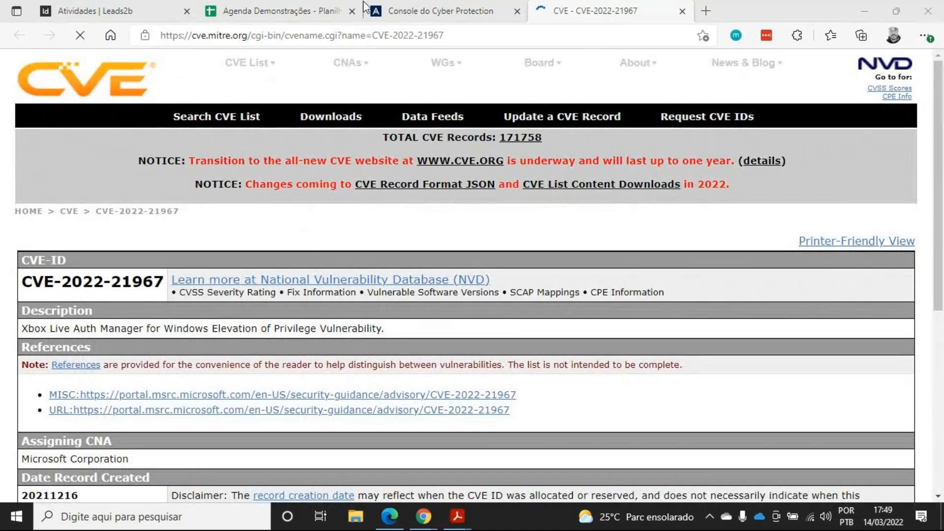
left_click(581, 161)
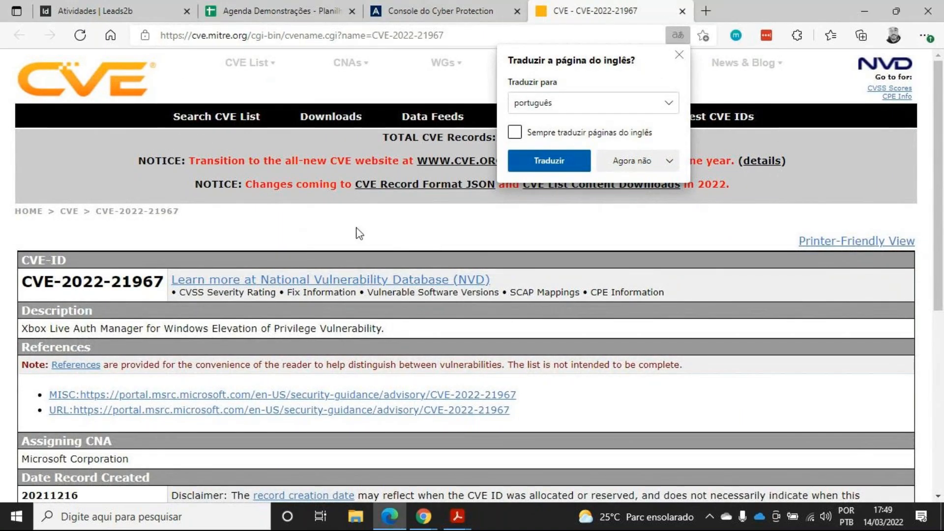
scroll(280, 240, "down", 3)
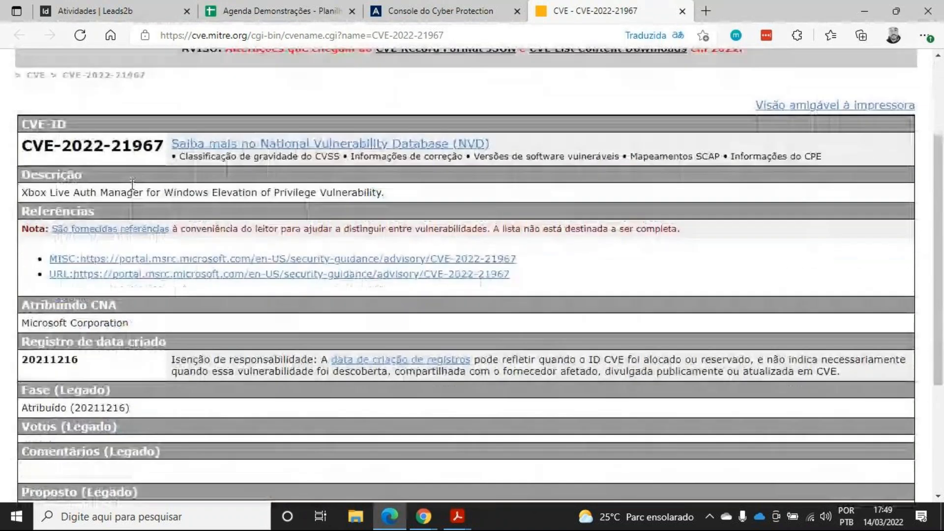
double_click(83, 145)
left_click(150, 260)
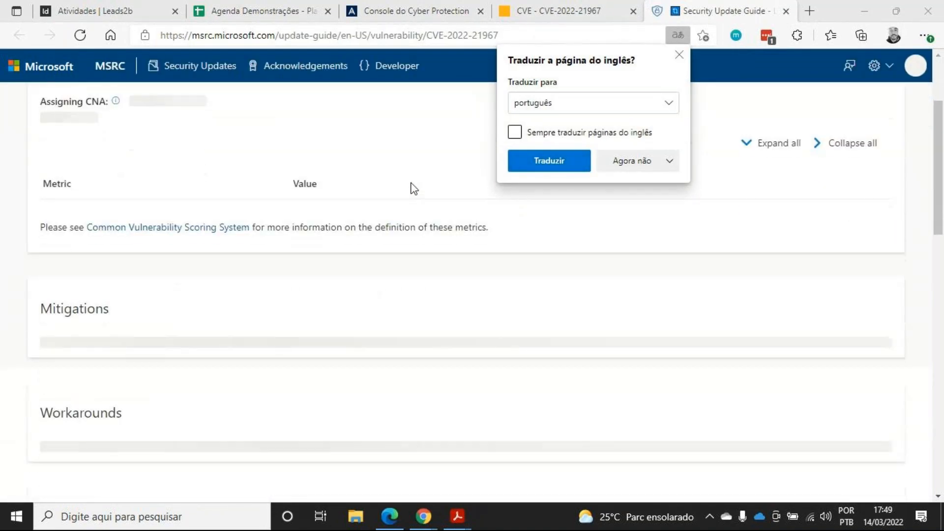
left_click(787, 13)
left_click(787, 13)
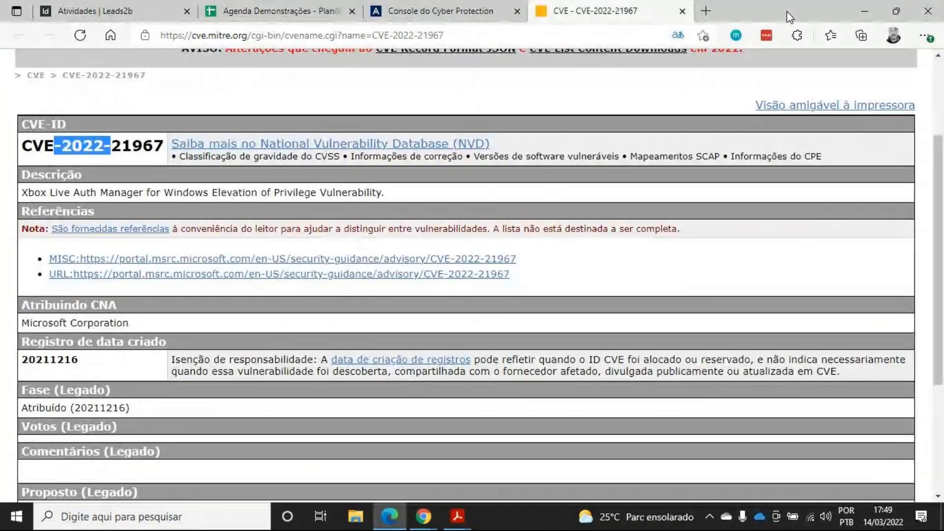
left_click(682, 12)
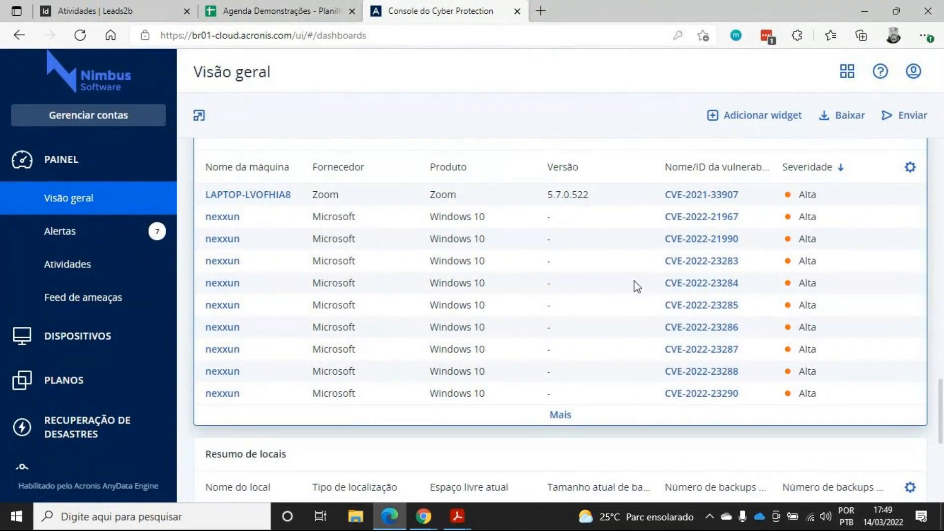
Open the software management vulnerabilities list and scroll through it
scroll(548, 217, "down", 6)
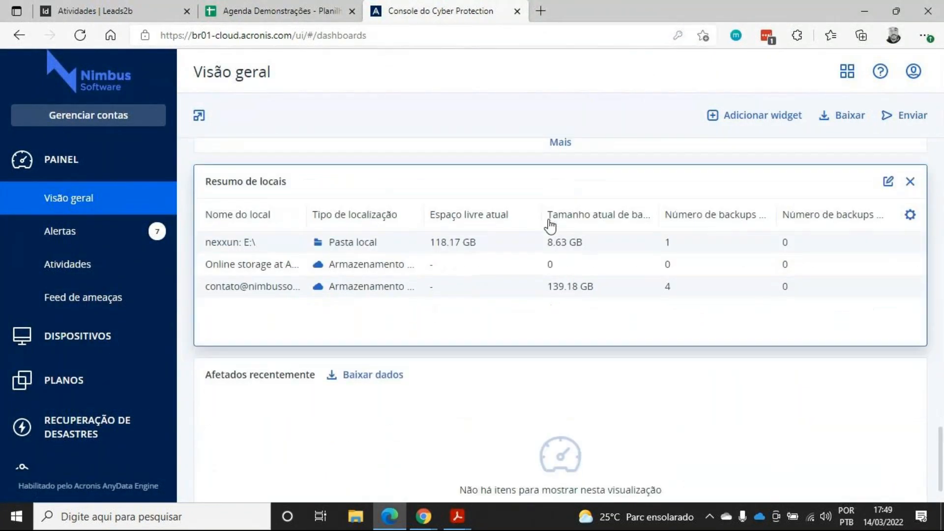
scroll(126, 354, "down", 6)
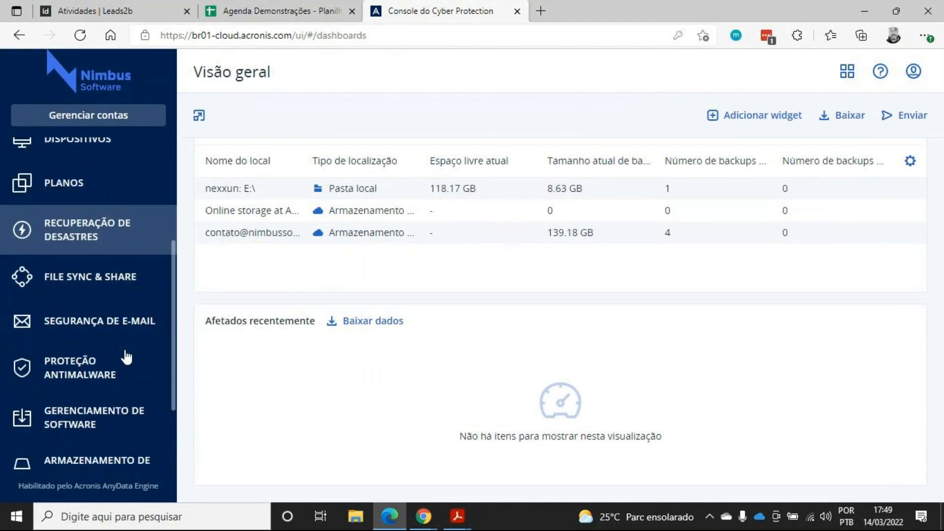
left_click(129, 321)
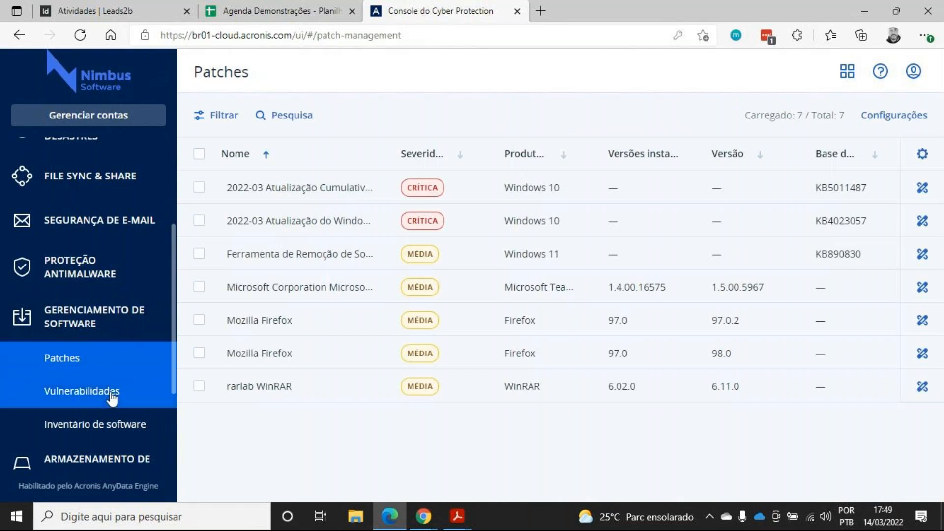
left_click(110, 392)
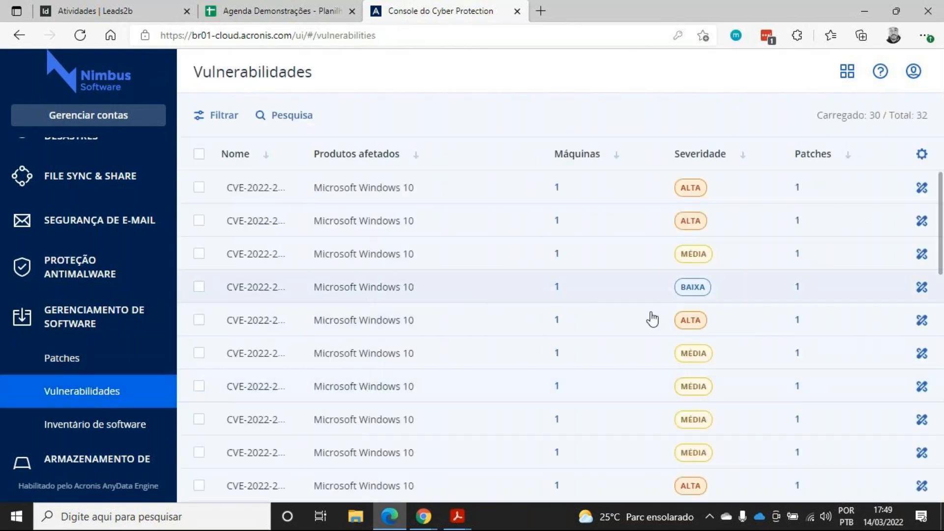
scroll(497, 303, "down", 12)
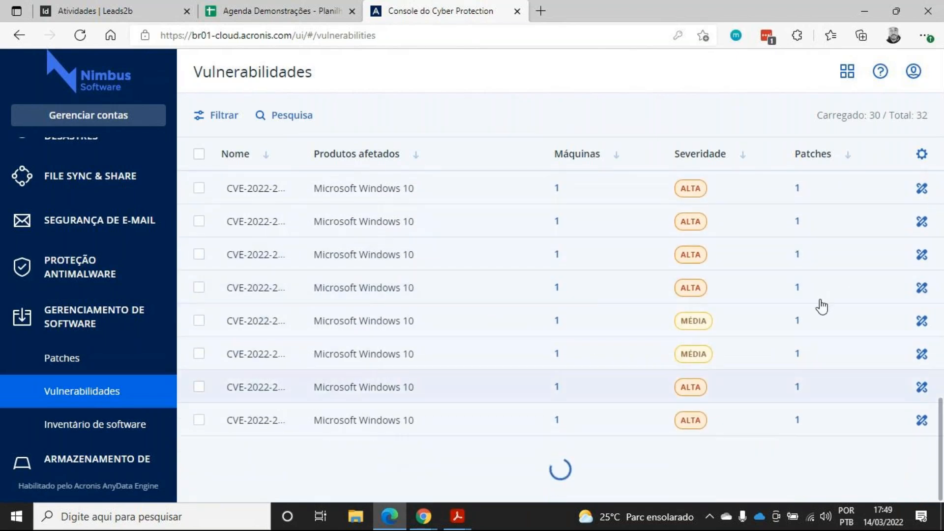
Select all vulnerabilities in the list
scroll(790, 399, "up", 1)
scroll(786, 393, "up", 10)
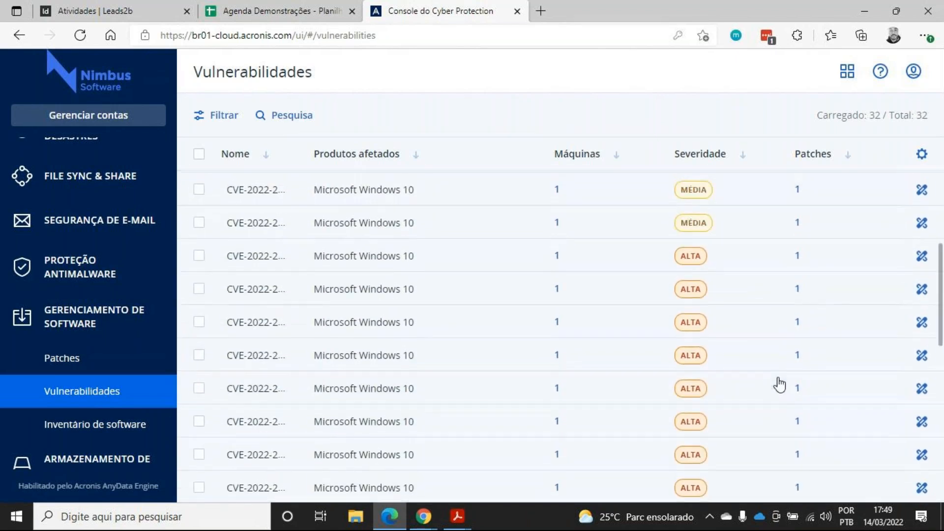
left_click(199, 155)
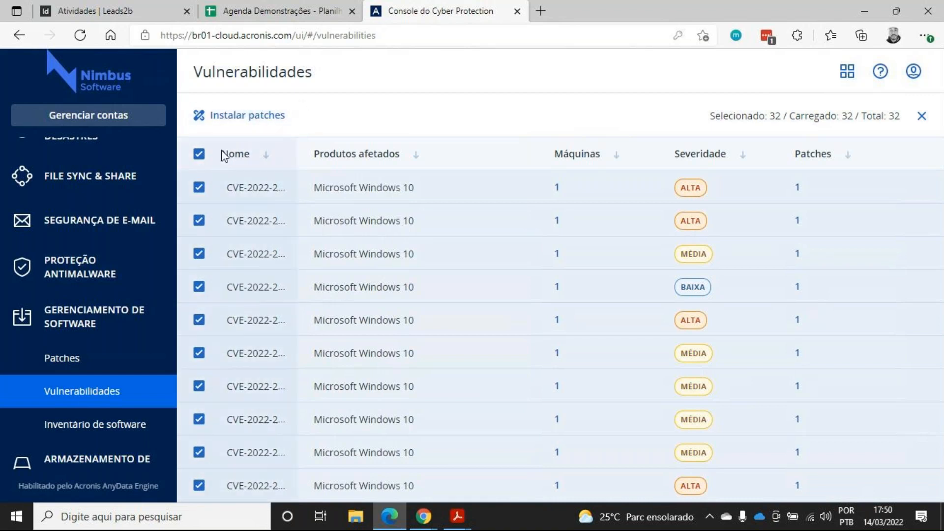
Open the Patches list, select all patches and view the approval status options without changing them
scroll(80, 252, "up", 3)
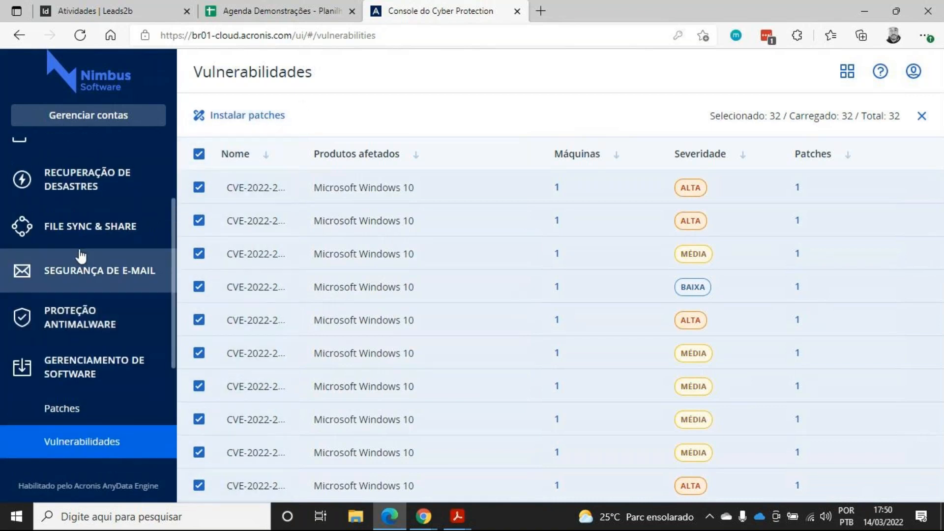
scroll(96, 253, "down", 3)
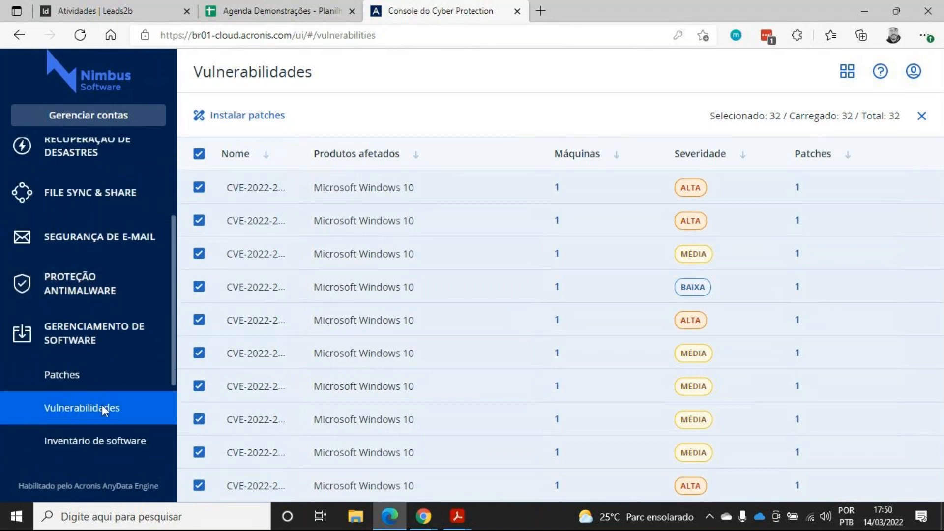
left_click(131, 374)
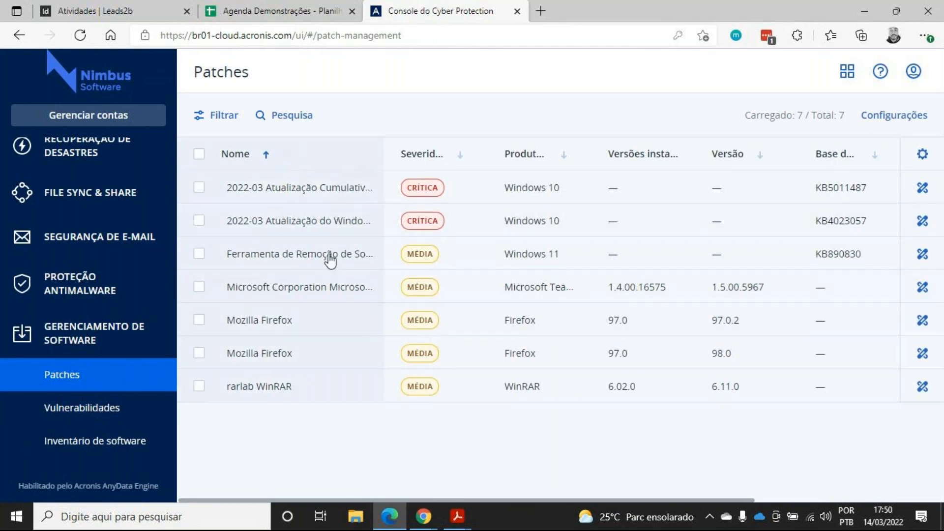
left_click(198, 154)
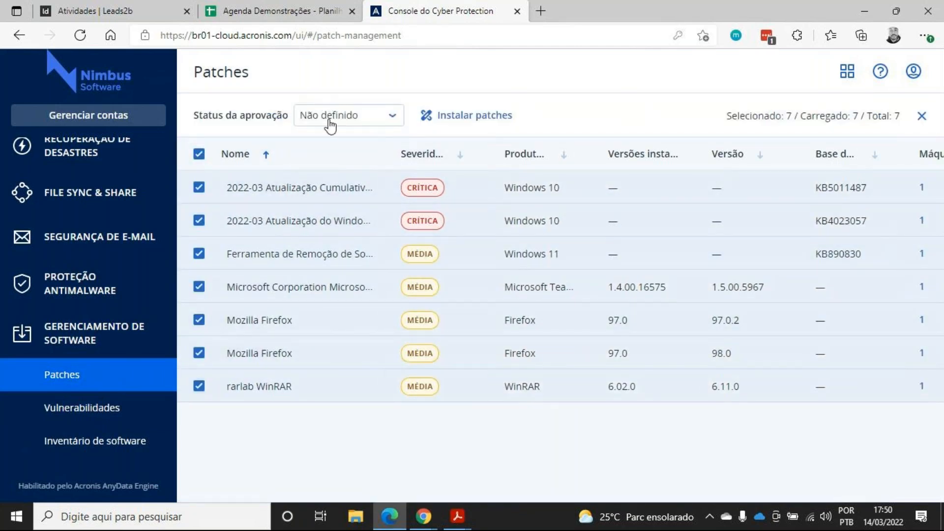
left_click(362, 119)
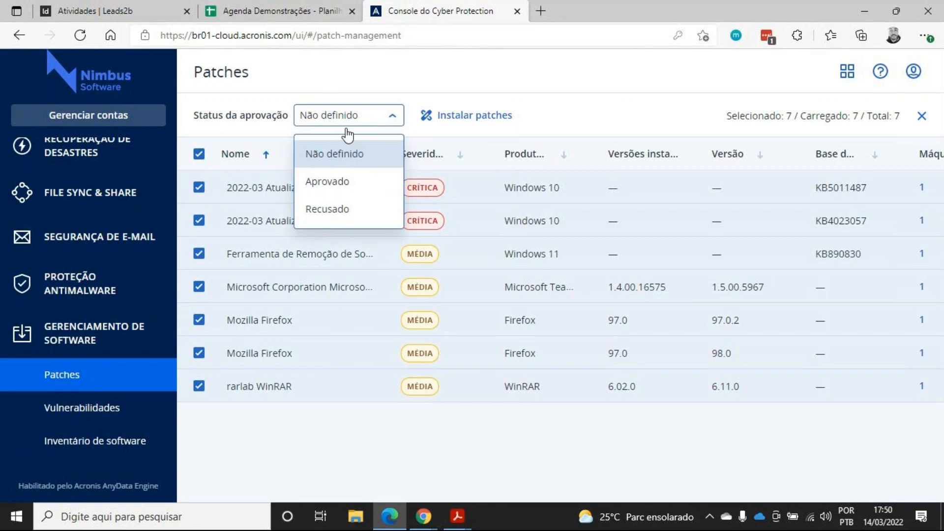
left_click(270, 123)
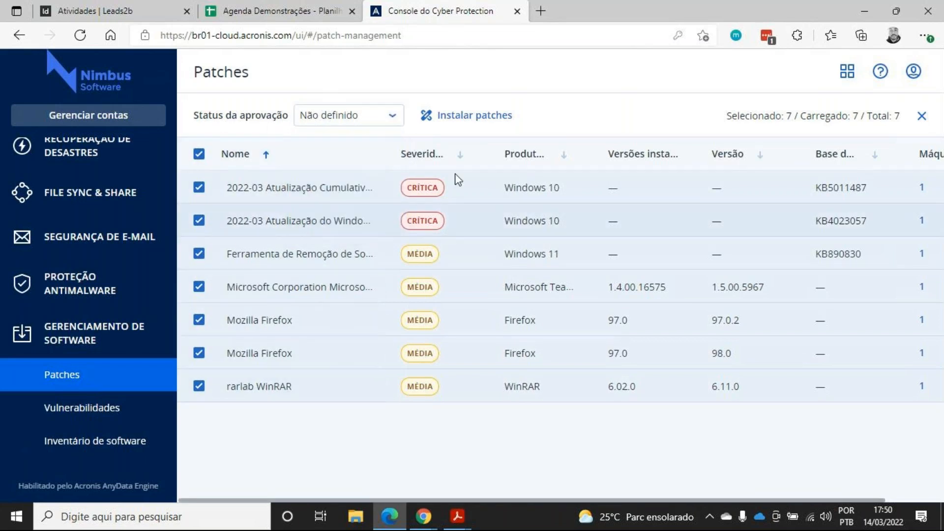
Open the software inventory, scroll through it, and open then cancel the filter panel
left_click(157, 435)
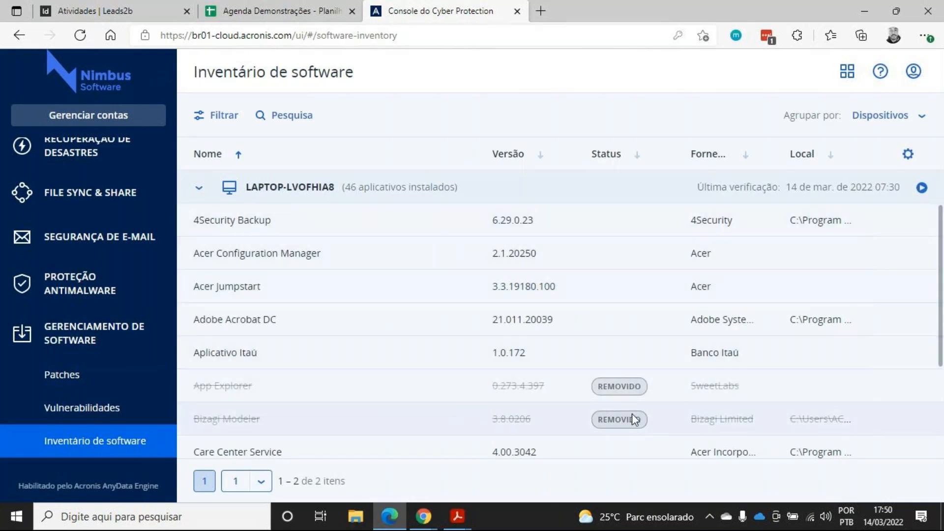
scroll(573, 394, "down", 3)
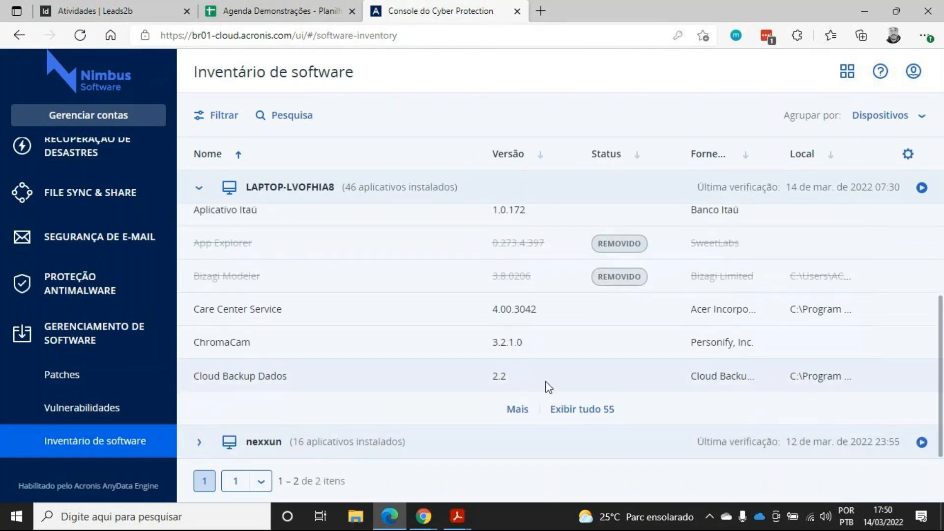
scroll(546, 385, "up", 3)
left_click(233, 117)
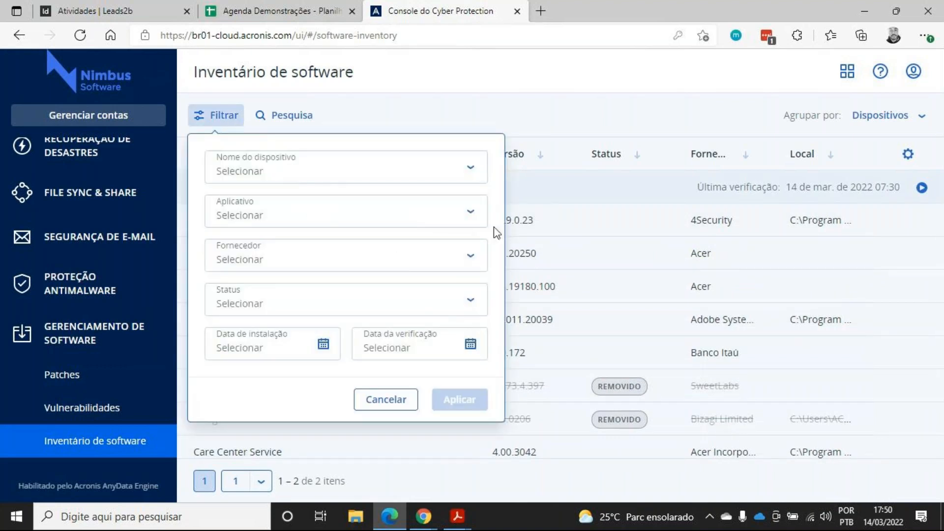
left_click(406, 399)
Scroll the software inventory and expand the nexxun device's installed applications
scroll(622, 252, "down", 1)
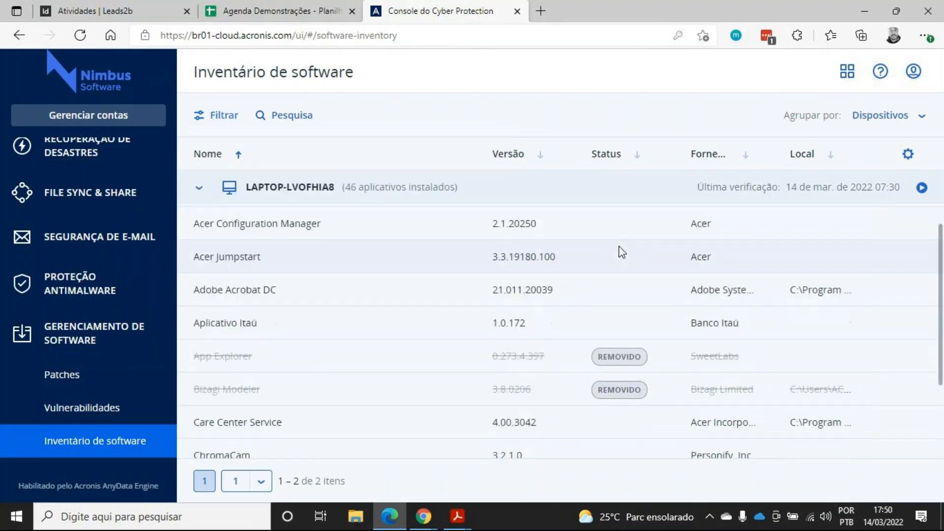
scroll(622, 253, "down", 3)
left_click(208, 444)
scroll(400, 358, "down", 5)
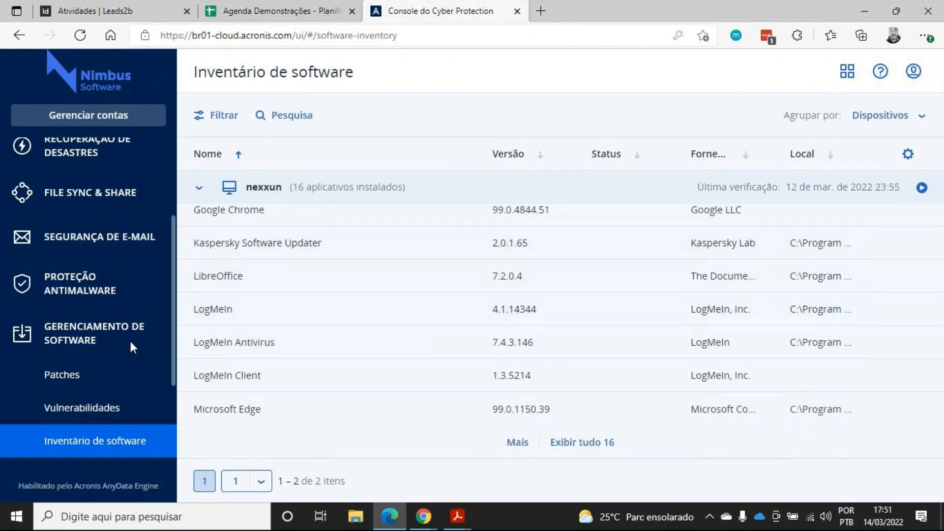
scroll(138, 340, "down", 3)
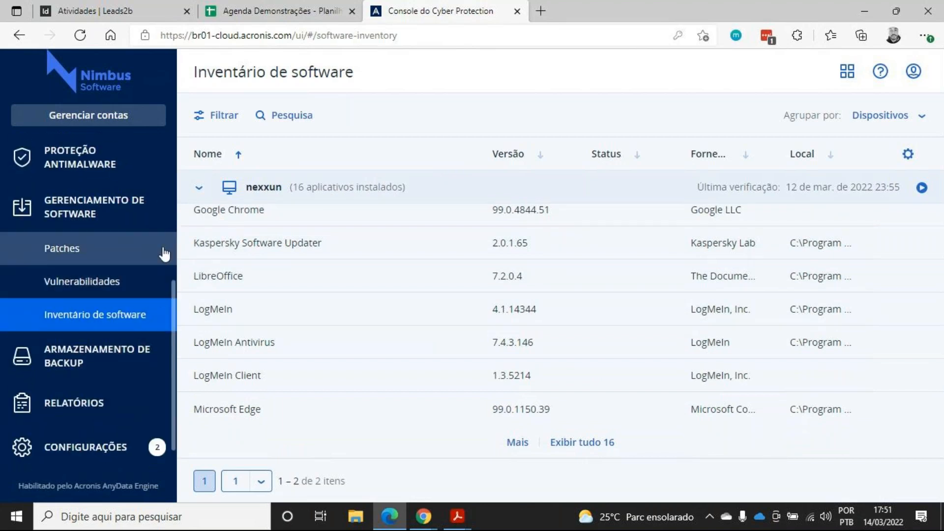
Open backup storage and view the backups in the cloud storage location
scroll(165, 253, "up", 5)
scroll(165, 248, "up", 3)
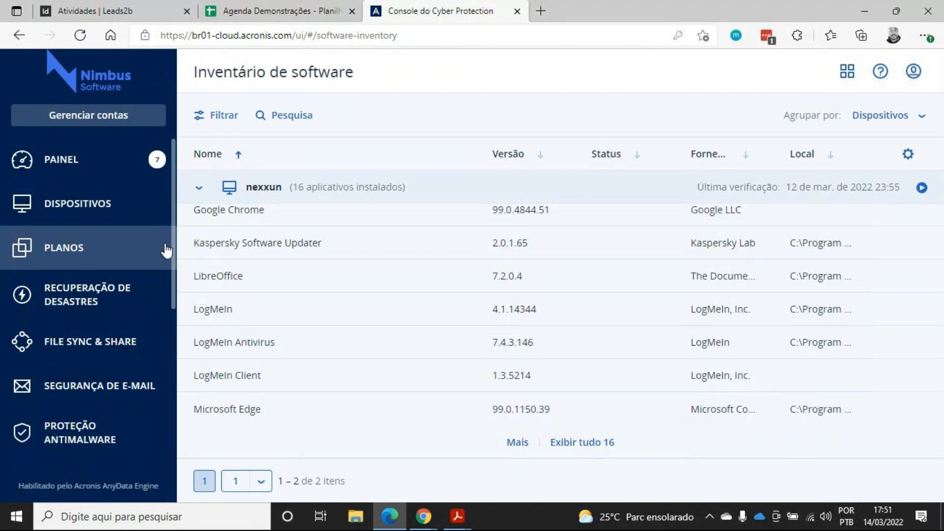
scroll(166, 251, "down", 5)
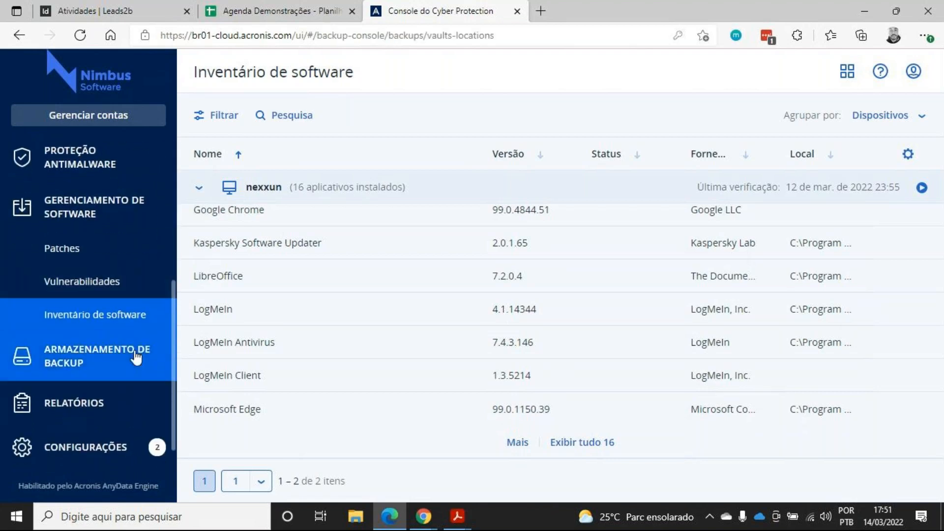
left_click(136, 359)
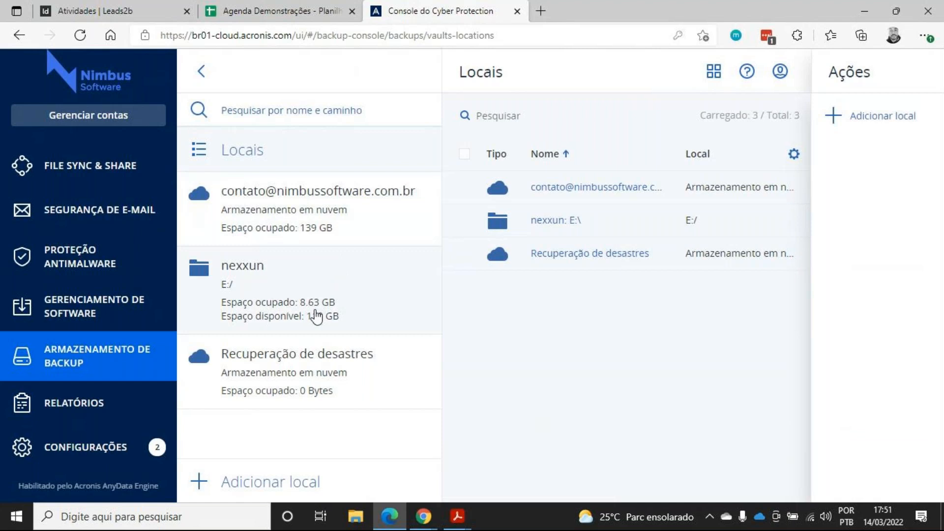
left_click(338, 229)
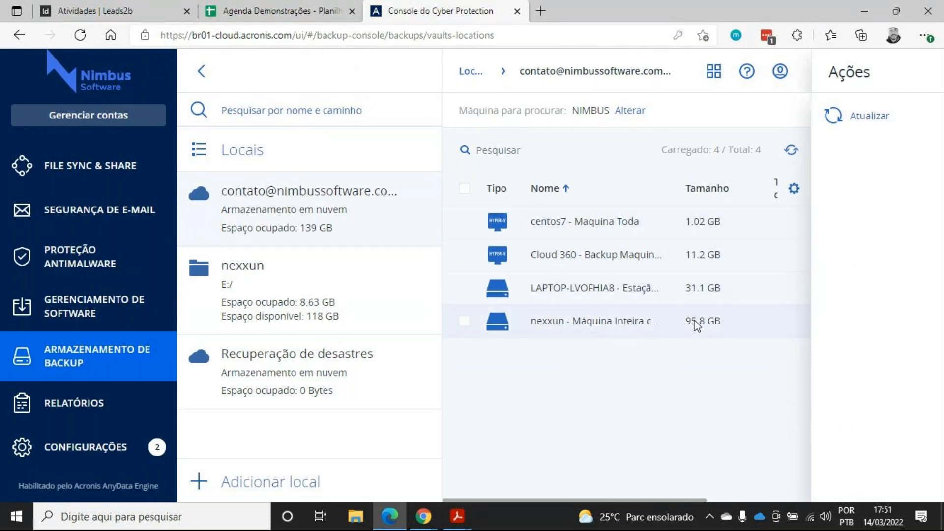
Open the Reports page, dismiss the add-widget option, and scroll down to the hardware changes widget
left_click(82, 405)
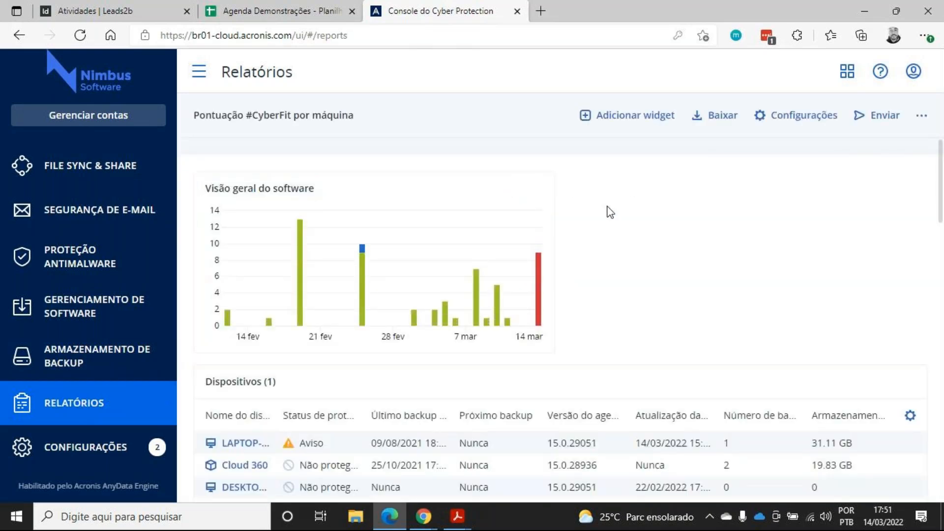
scroll(578, 245, "down", 2)
scroll(578, 245, "up", 2)
left_click(635, 116)
scroll(472, 277, "down", 4)
scroll(472, 277, "down", 5)
left_click(680, 79)
scroll(694, 240, "down", 15)
scroll(690, 251, "down", 9)
scroll(684, 250, "down", 2)
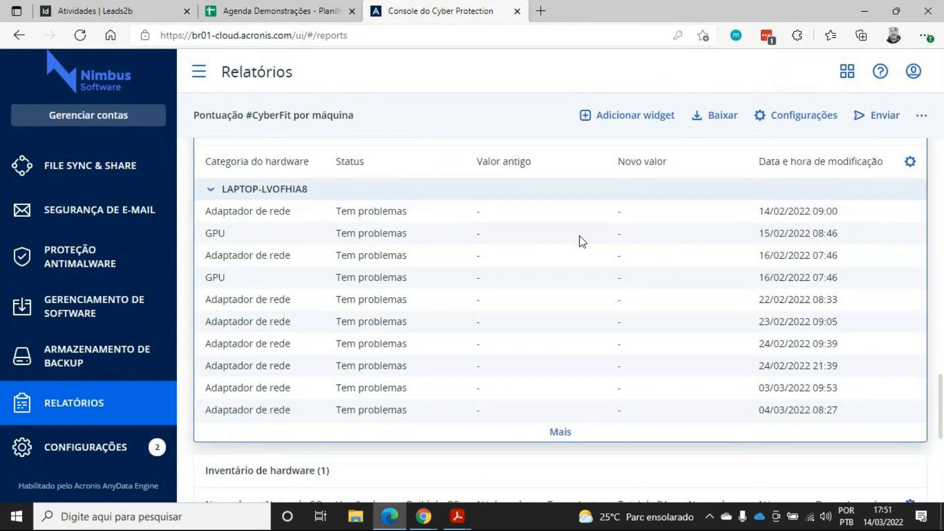
Show more entries in the hardware changes widget to view the nexxun machine's changes
left_click(212, 193)
left_click(211, 193)
scroll(231, 194, "up", 1)
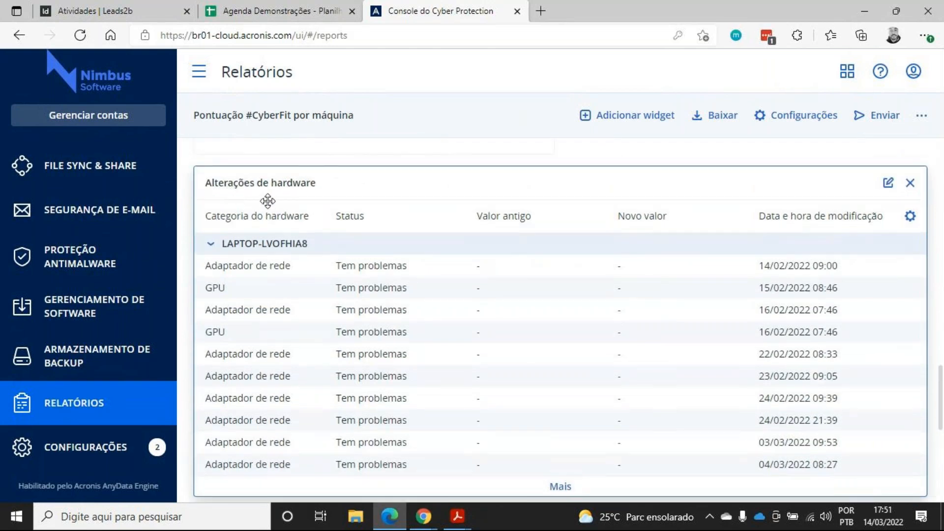
scroll(241, 202, "down", 3)
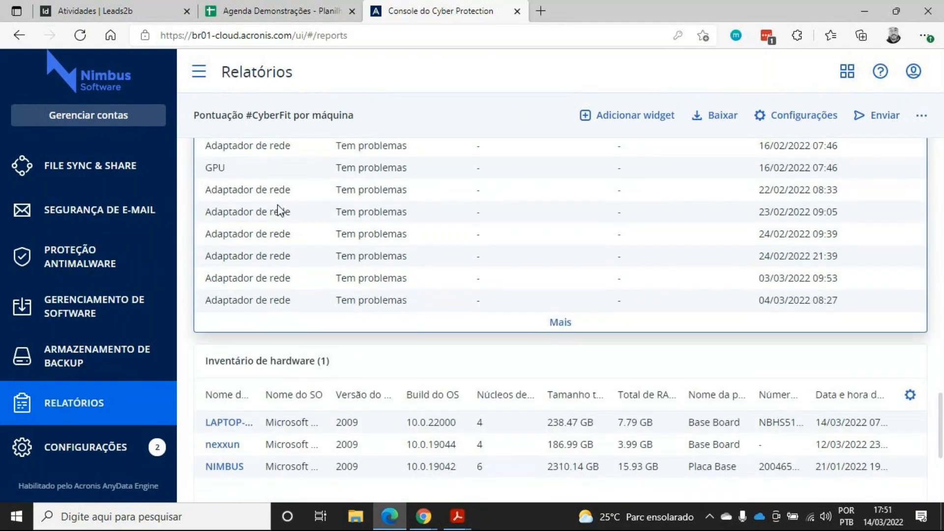
scroll(280, 206, "up", 2)
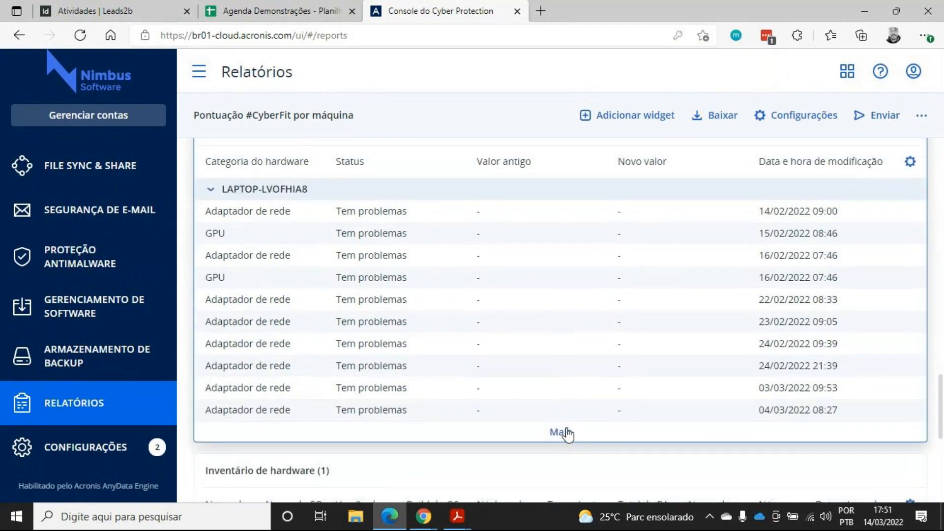
left_click(560, 433)
scroll(526, 337, "down", 5)
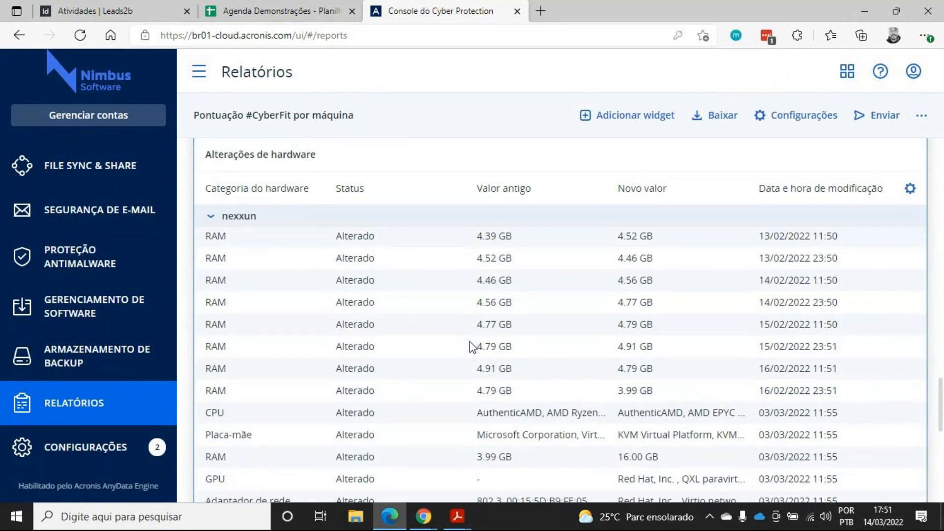
scroll(461, 346, "down", 1)
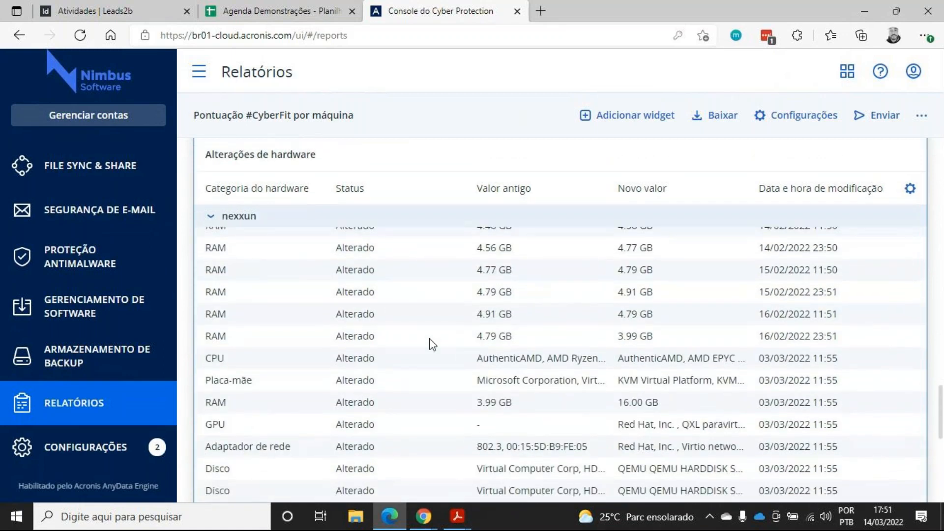
Examine the old and new values of nexxun's RAM and CPU changes
left_click_drag(229, 336, 418, 343)
left_click_drag(481, 340, 511, 340)
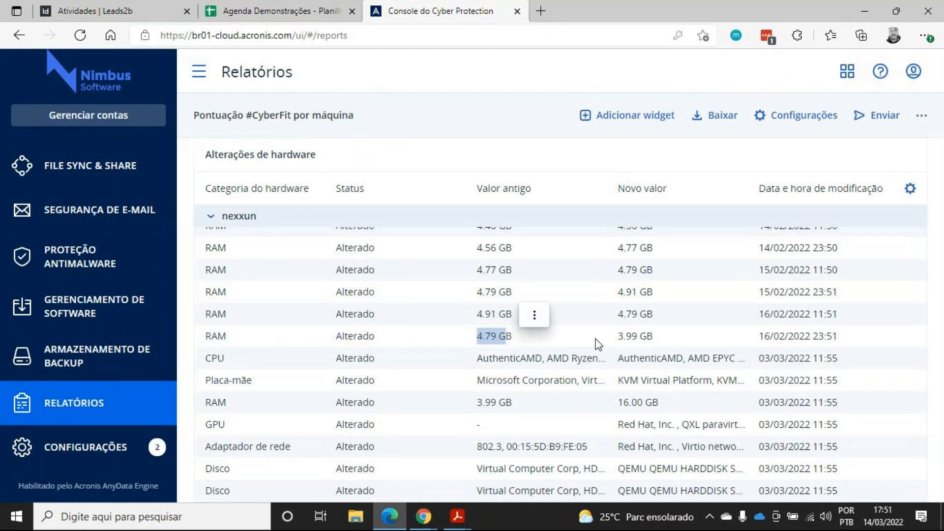
left_click_drag(626, 340, 661, 348)
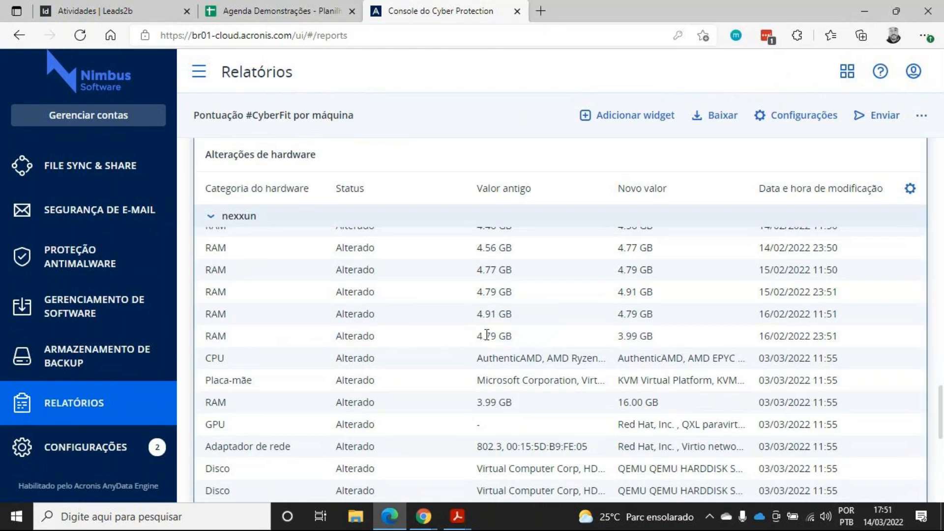
left_click_drag(763, 334, 829, 342)
left_click(807, 362)
scroll(795, 377, "down", 1)
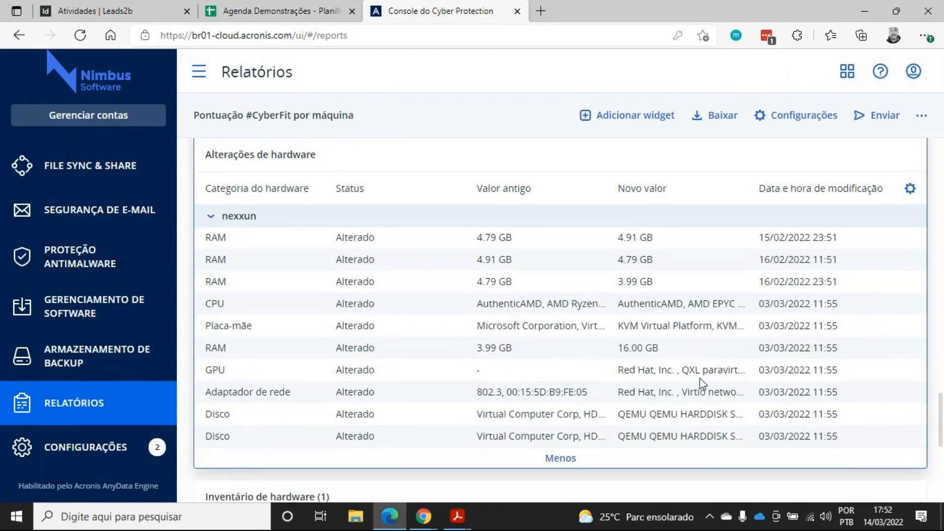
left_click_drag(478, 305, 599, 315)
left_click(603, 306)
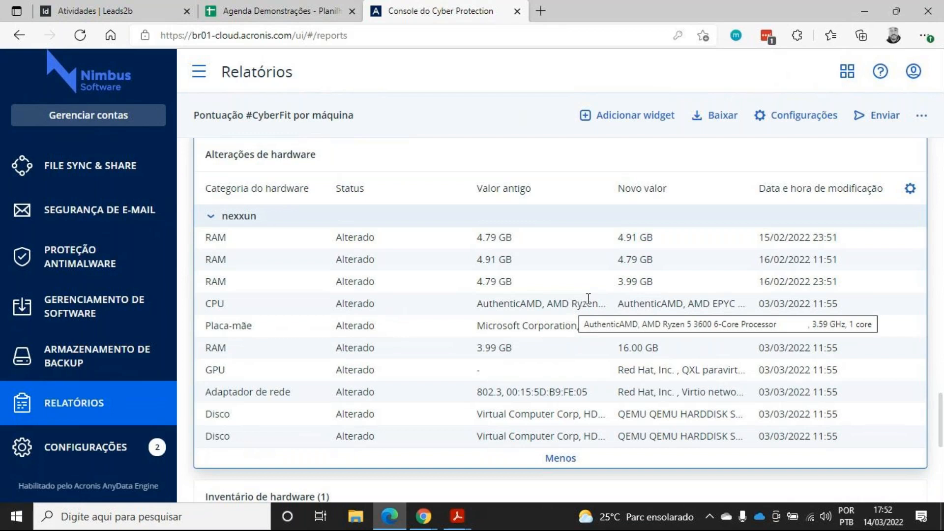
Scroll the report back up to the software overview widget
scroll(467, 306, "down", 2)
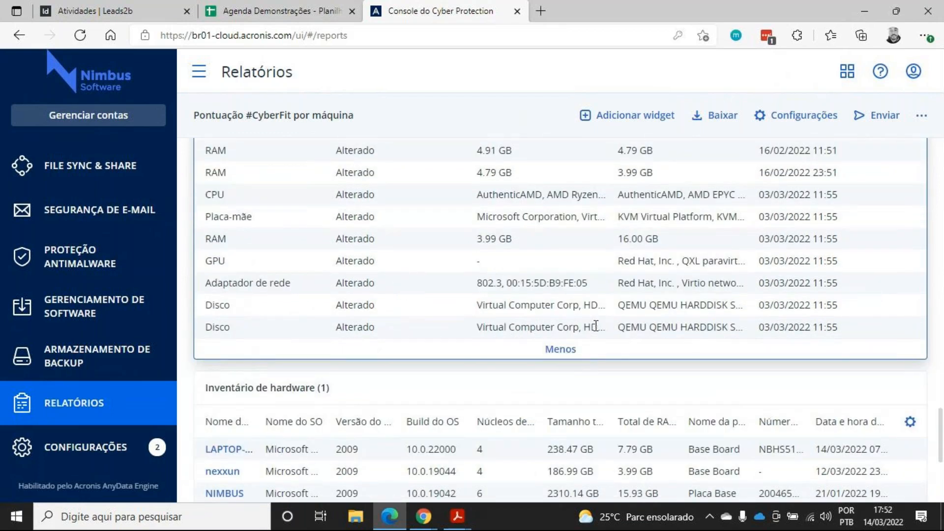
scroll(774, 281, "up", 2)
scroll(635, 283, "up", 4)
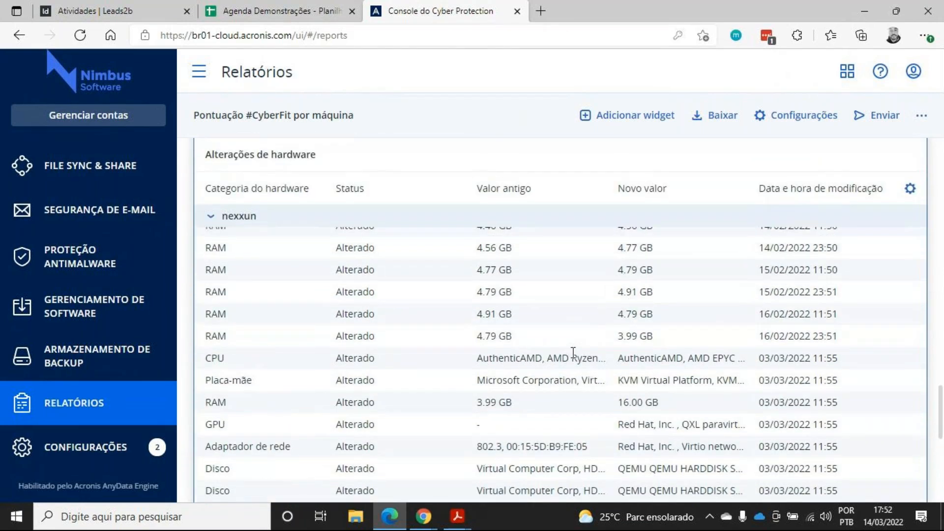
scroll(547, 314, "down", 6)
scroll(547, 311, "up", 1)
scroll(548, 311, "down", 3)
scroll(550, 313, "down", 2)
scroll(549, 313, "up", 11)
scroll(553, 320, "up", 15)
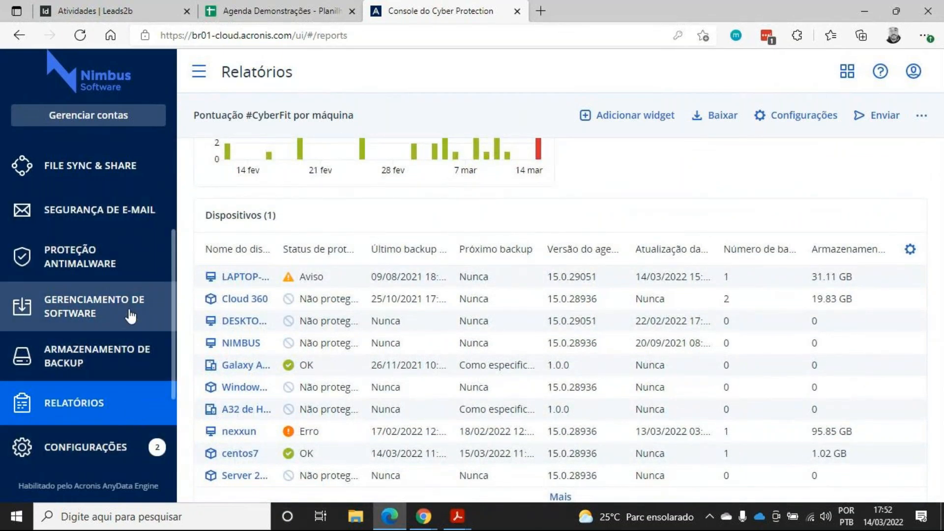
scroll(112, 275, "up", 5)
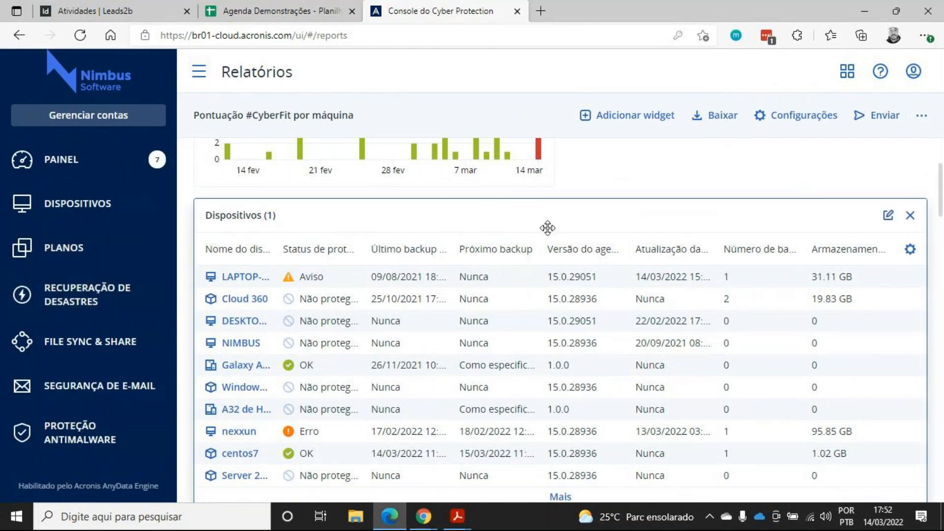
scroll(545, 225, "up", 3)
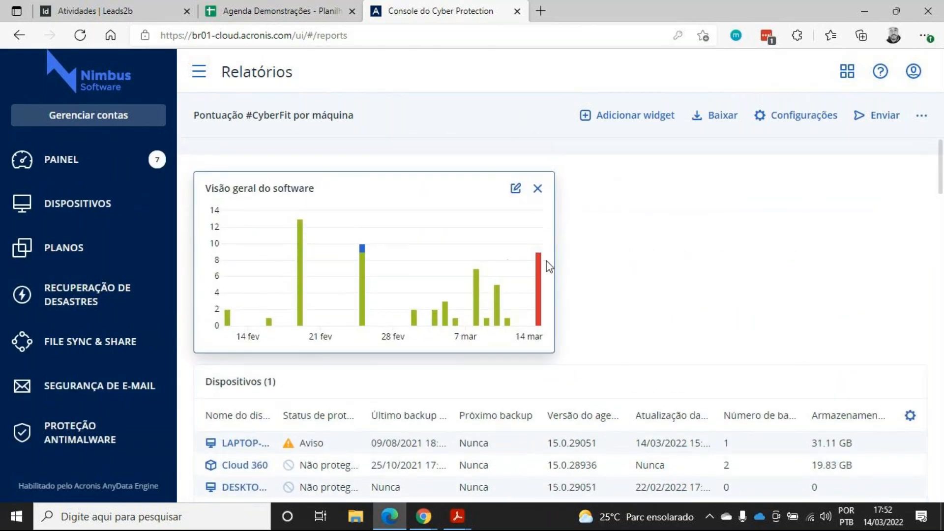